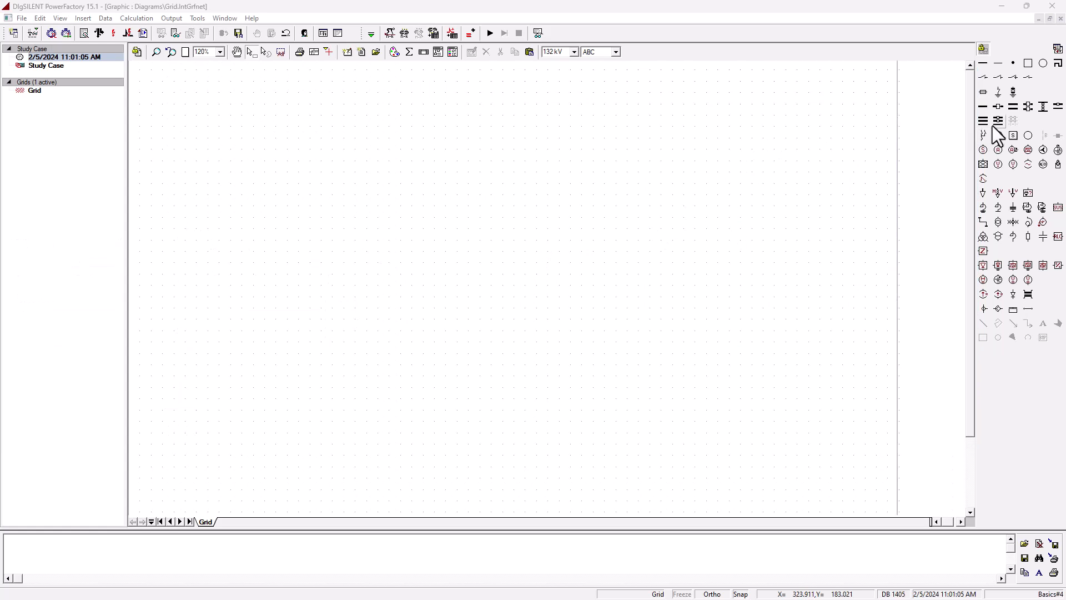
- Place nine single busbars at scattered positions across the grid diagram
{"action": "left_click", "coordinate": [462, 453]}
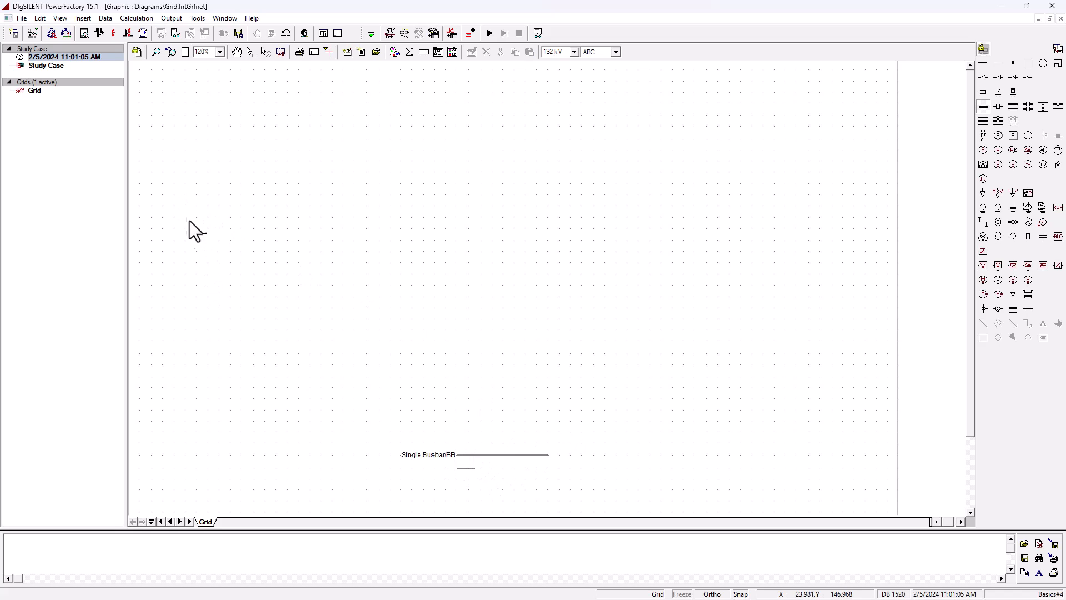
{"action": "left_click", "coordinate": [173, 205]}
{"action": "left_click", "coordinate": [787, 182]}
{"action": "left_click", "coordinate": [447, 375]}
{"action": "left_click", "coordinate": [314, 274]}
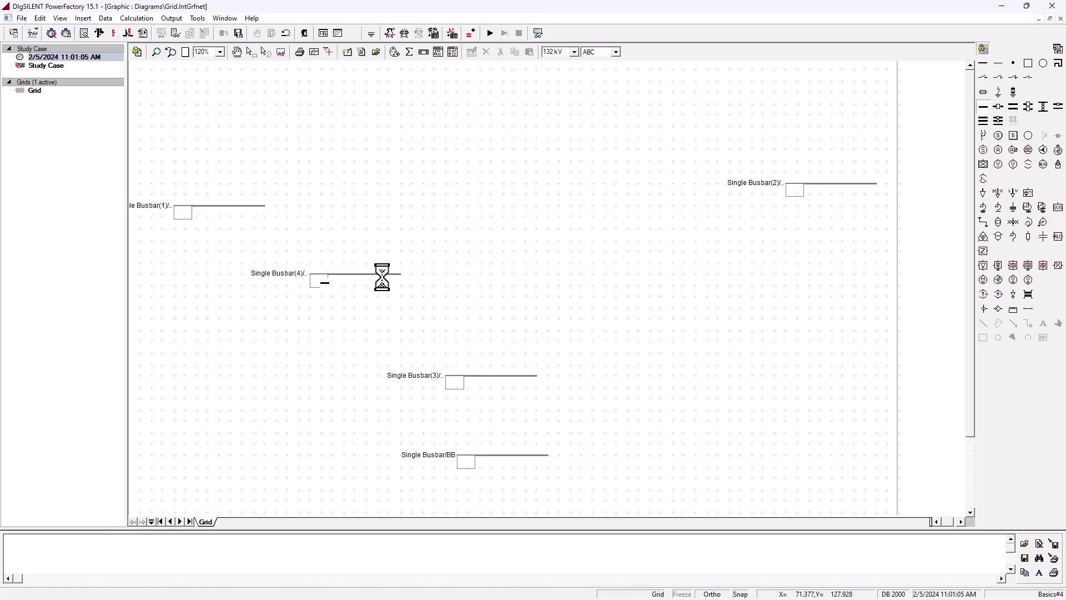
{"action": "left_click", "coordinate": [504, 262]}
{"action": "left_click", "coordinate": [289, 104]}
{"action": "left_click", "coordinate": [425, 92]}
{"action": "left_click", "coordinate": [581, 93]}
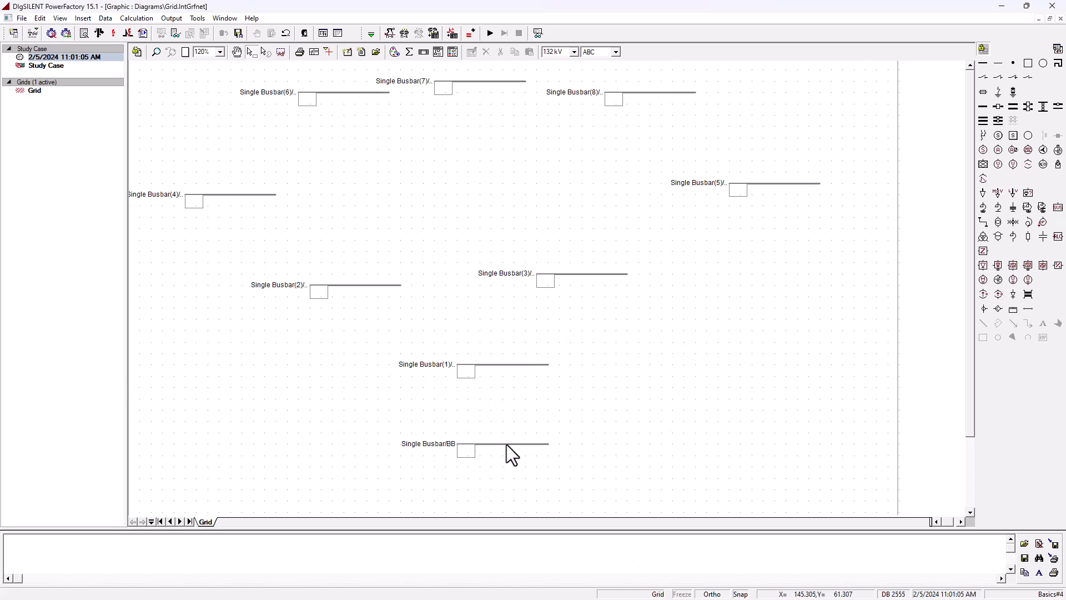
- Move the lowest busbar slightly down and stretch the busbar above it at both ends to span much wider
{"action": "left_click_drag", "start_coordinate": [506, 444], "coordinate": [503, 477]}
{"action": "left_click", "coordinate": [509, 365]}
{"action": "left_click_drag", "start_coordinate": [457, 365], "coordinate": [332, 364]}
{"action": "left_click_drag", "start_coordinate": [548, 364], "coordinate": [662, 364]}
- Reposition the two middle busbars into a row above the long busbar
{"action": "left_click", "coordinate": [384, 291]}
{"action": "left_click_drag", "start_coordinate": [384, 291], "coordinate": [385, 279]}
{"action": "left_click", "coordinate": [624, 275]}
{"action": "left_click_drag", "start_coordinate": [624, 276], "coordinate": [658, 275]}
{"action": "left_click_drag", "start_coordinate": [390, 283], "coordinate": [414, 283]}
- Rotate the upper-left busbar to vertical and move it to the diagram's left side
{"action": "left_click", "coordinate": [252, 195]}
{"action": "right_click", "coordinate": [252, 195]}
{"action": "left_click", "coordinate": [345, 499]}
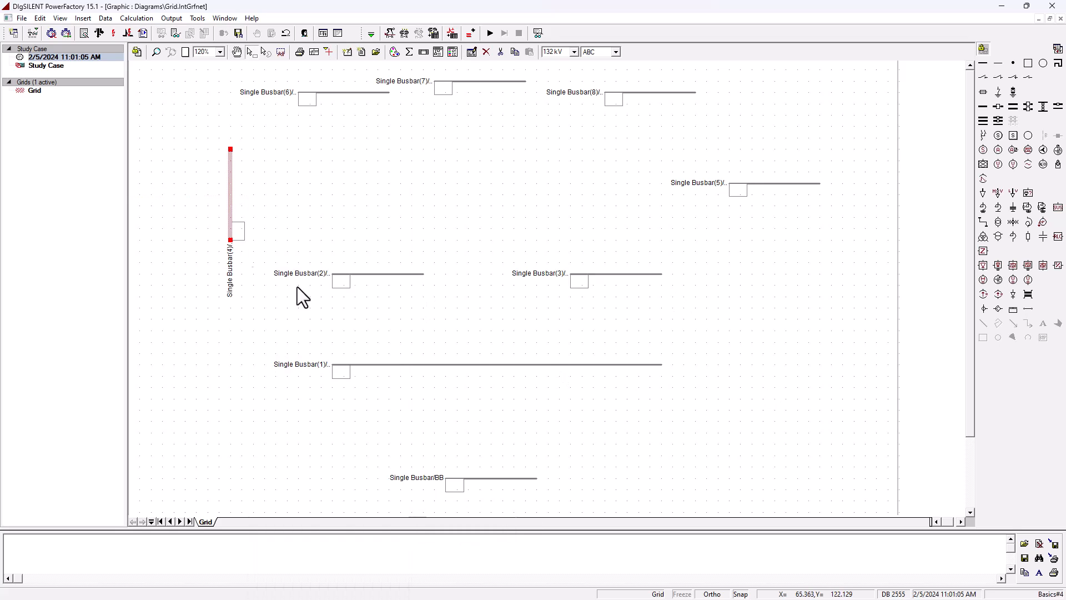
{"action": "left_click_drag", "start_coordinate": [229, 195], "coordinate": [183, 184]}
{"action": "left_click", "coordinate": [373, 222]}
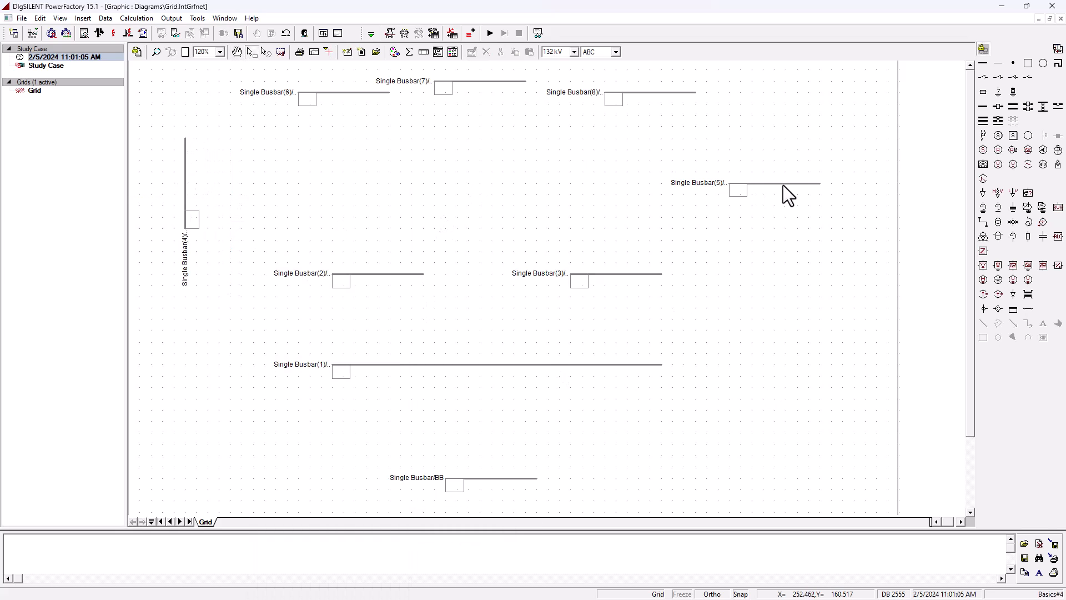
- Rotate the right-hand busbar to vertical and shift it slightly right
{"action": "right_click", "coordinate": [788, 183]}
{"action": "mouse_move", "coordinate": [888, 501]}
{"action": "left_click", "coordinate": [1014, 510]}
{"action": "left_click_drag", "start_coordinate": [774, 178], "coordinate": [800, 180]}
- Rotate the top-left busbar to vertical and move it down into place
{"action": "left_click", "coordinate": [365, 92]}
{"action": "right_click", "coordinate": [365, 92]}
{"action": "mouse_move", "coordinate": [468, 409]}
{"action": "left_click", "coordinate": [556, 423]}
{"action": "left_click_drag", "start_coordinate": [348, 86], "coordinate": [289, 120]}
- Rotate the top-middle busbar to vertical and move it down into place
{"action": "left_click", "coordinate": [495, 82]}
{"action": "right_click", "coordinate": [495, 82]}
{"action": "mouse_move", "coordinate": [614, 397]}
{"action": "left_click", "coordinate": [686, 413]}
{"action": "left_click_drag", "start_coordinate": [479, 81], "coordinate": [468, 118]}
- Rotate the top-right busbar to vertical and move it into place
{"action": "right_click", "coordinate": [688, 92]}
{"action": "mouse_move", "coordinate": [833, 405]}
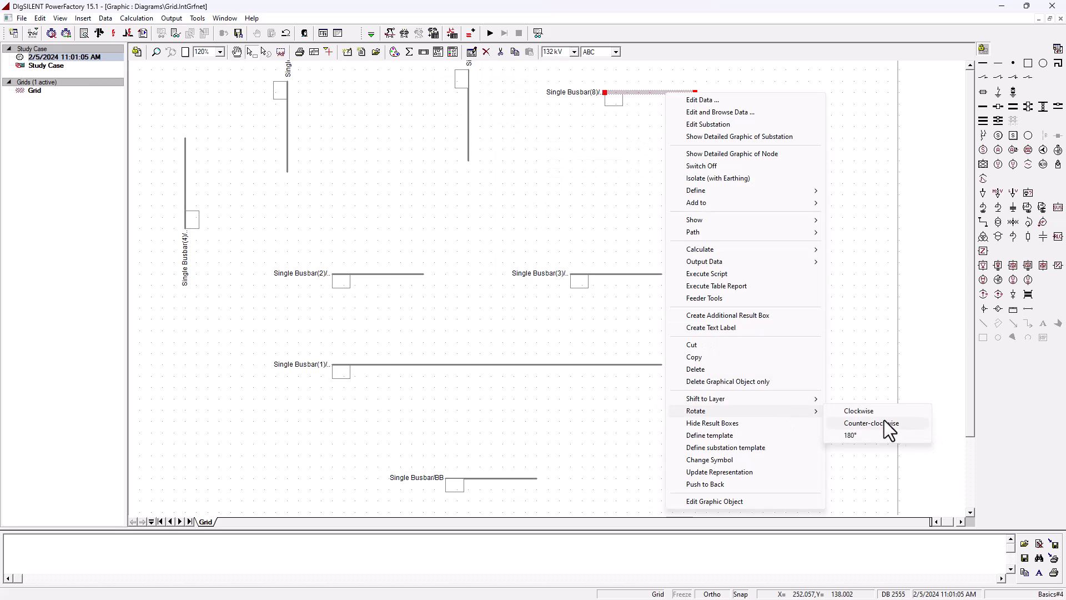
{"action": "left_click", "coordinate": [907, 436]}
{"action": "left_click_drag", "start_coordinate": [649, 84], "coordinate": [671, 141]}
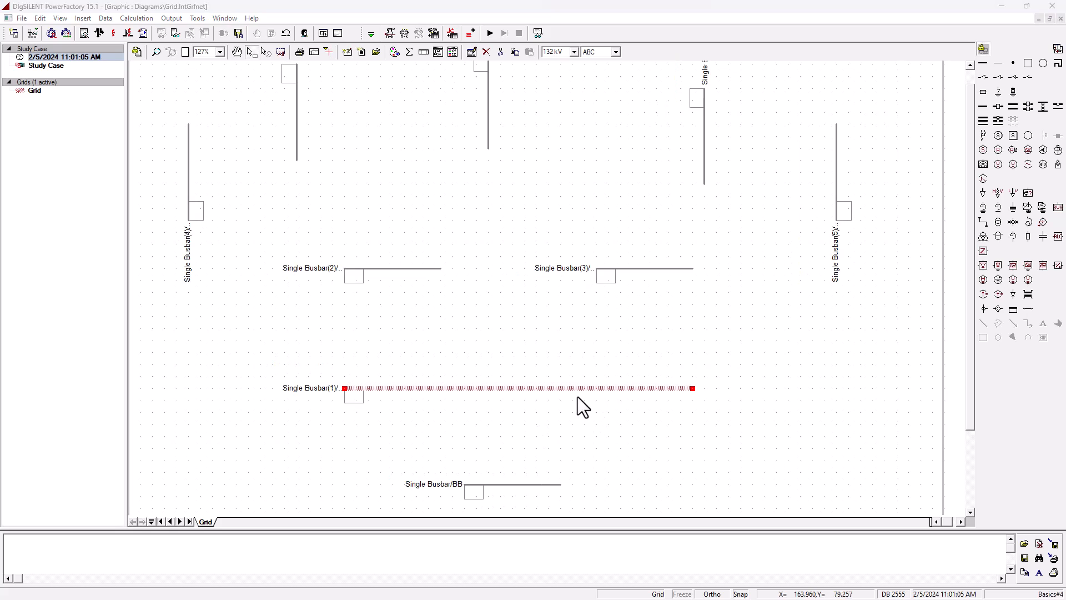
- Lengthen the upper vertical busbars so they extend to similar heights
{"action": "left_click_drag", "start_coordinate": [577, 389], "coordinate": [574, 392]}
{"action": "left_click_drag", "start_coordinate": [489, 102], "coordinate": [488, 173]}
{"action": "left_click_drag", "start_coordinate": [297, 102], "coordinate": [297, 127]}
{"action": "left_click_drag", "start_coordinate": [297, 184], "coordinate": [297, 220]}
{"action": "left_click", "coordinate": [705, 138]}
{"action": "left_click_drag", "start_coordinate": [704, 183], "coordinate": [705, 221]}
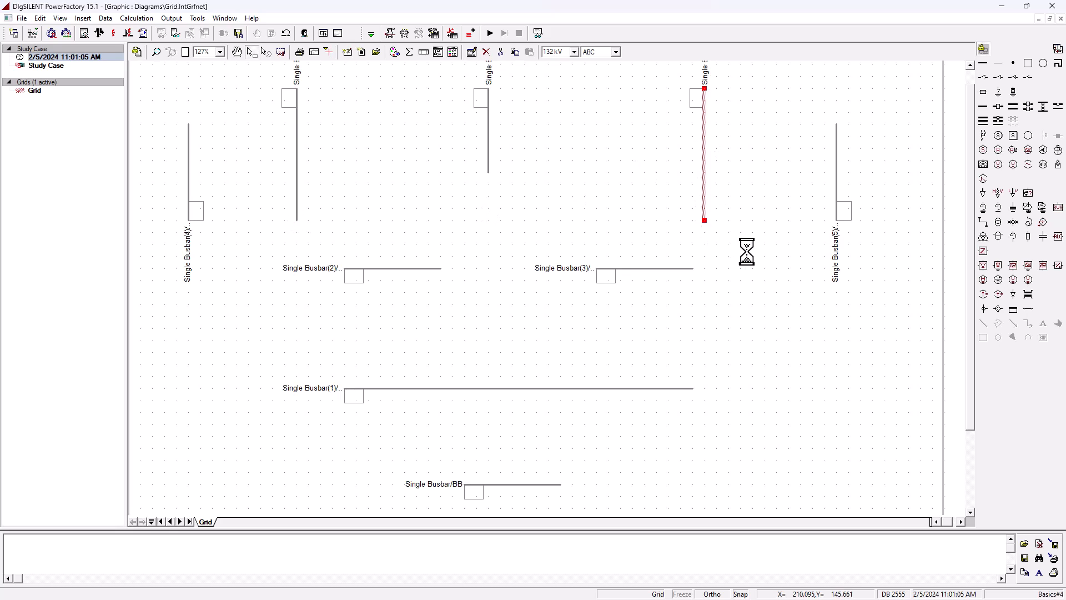
- Consult the 9-bus data table image, then close it
{"action": "left_click", "coordinate": [837, 174]}
{"action": "left_click", "coordinate": [549, 375]}
{"action": "left_click_drag", "start_coordinate": [0, 120], "coordinate": [713, 140]}
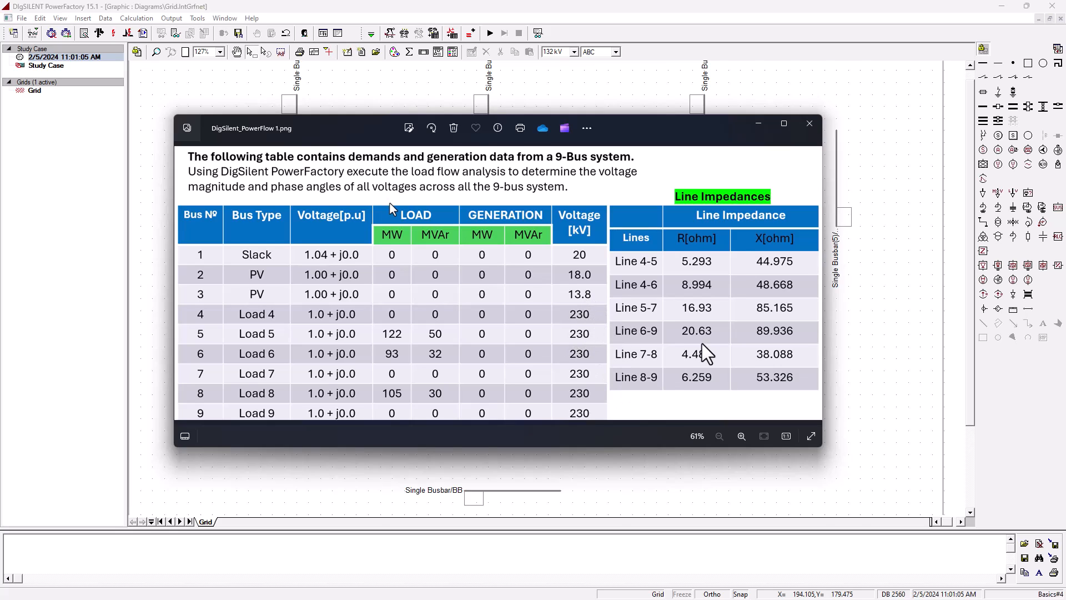
{"action": "left_click", "coordinate": [809, 124]}
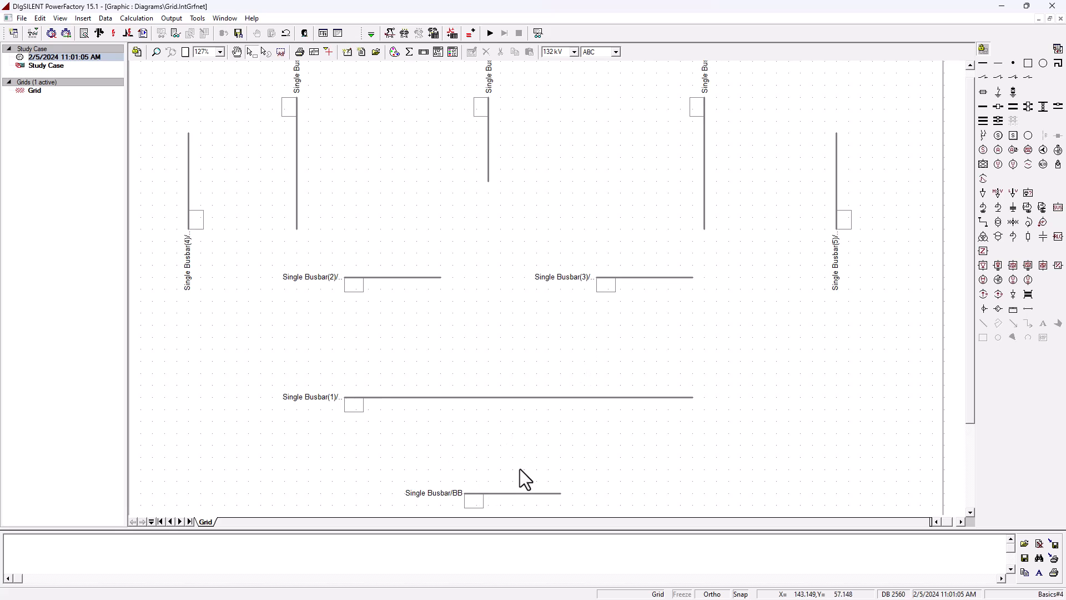
- Give the bottom busbar's substation the short name Bus1 and set its nominal voltage to 20 kV
{"action": "double_click", "coordinate": [505, 492]}
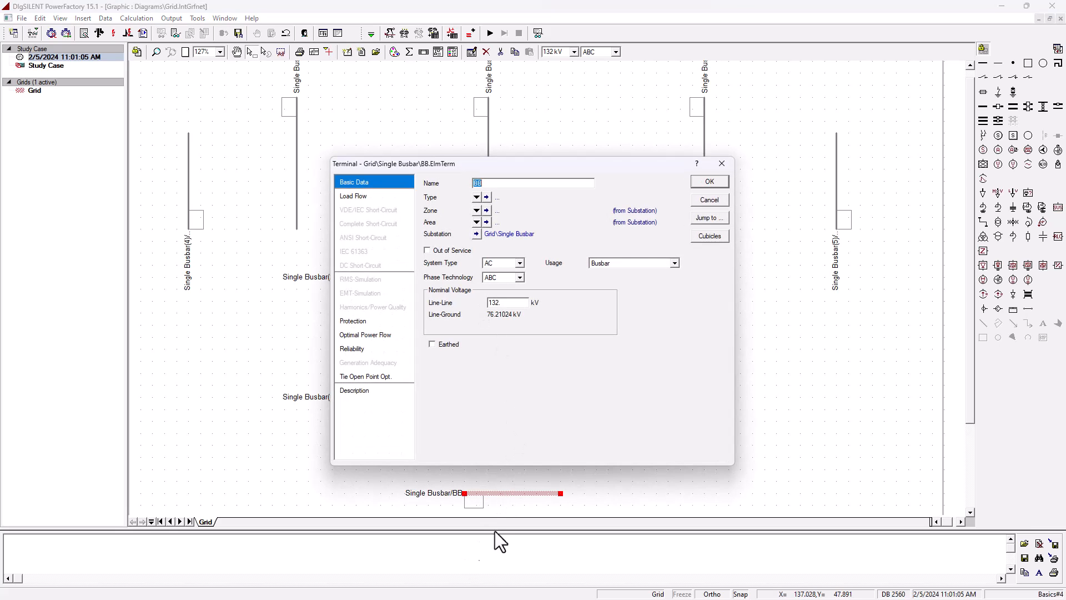
{"action": "left_click", "coordinate": [476, 234]}
{"action": "left_click", "coordinate": [500, 193]}
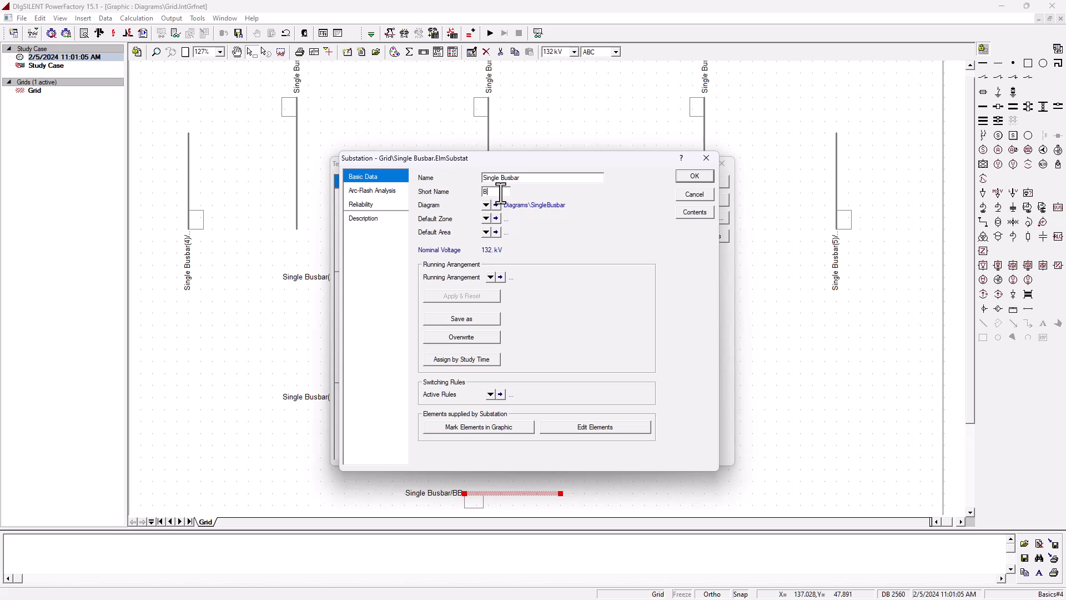
{"action": "type", "text": "Bus1"}
{"action": "left_click", "coordinate": [690, 178]}
{"action": "type", "text": "20"}
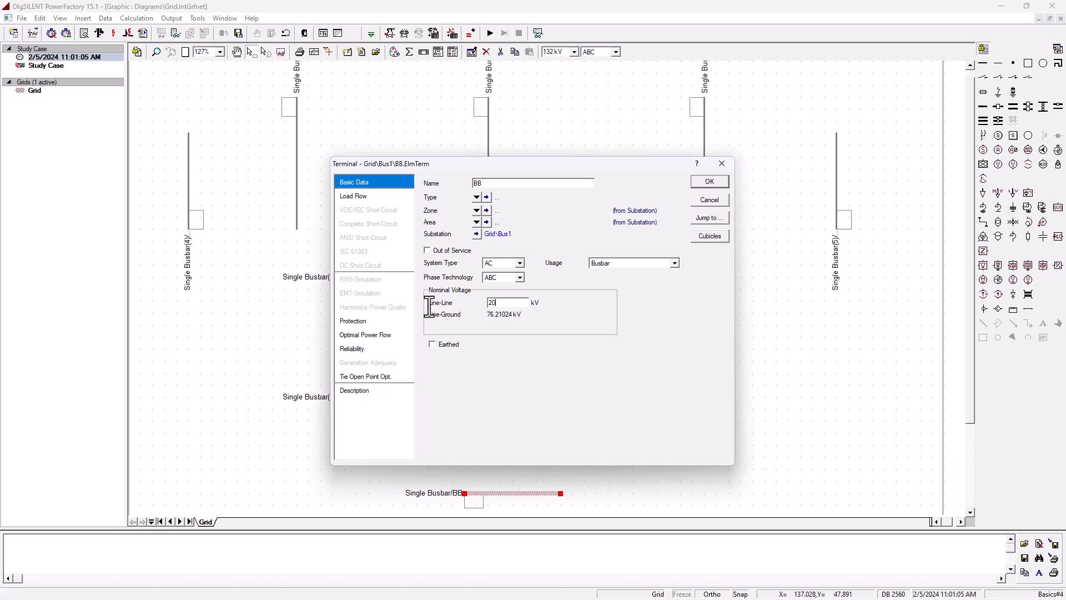
{"action": "left_click", "coordinate": [703, 181]}
{"action": "left_click", "coordinate": [511, 335]}
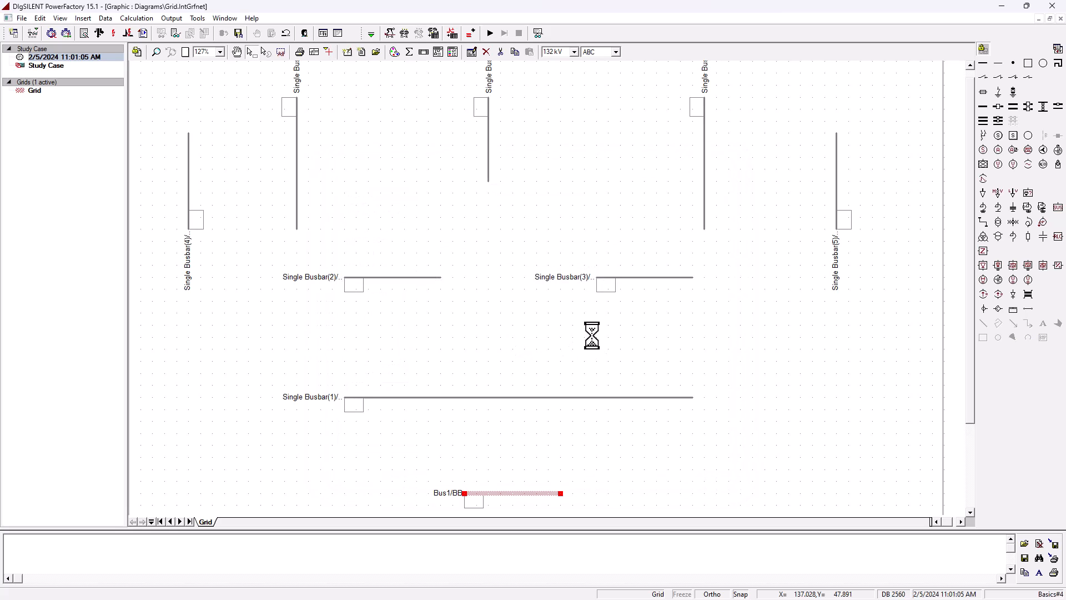
- Give the left vertical busbar's substation the short name Bus2 and set its nominal voltage to 18 kV
{"action": "double_click", "coordinate": [188, 185]}
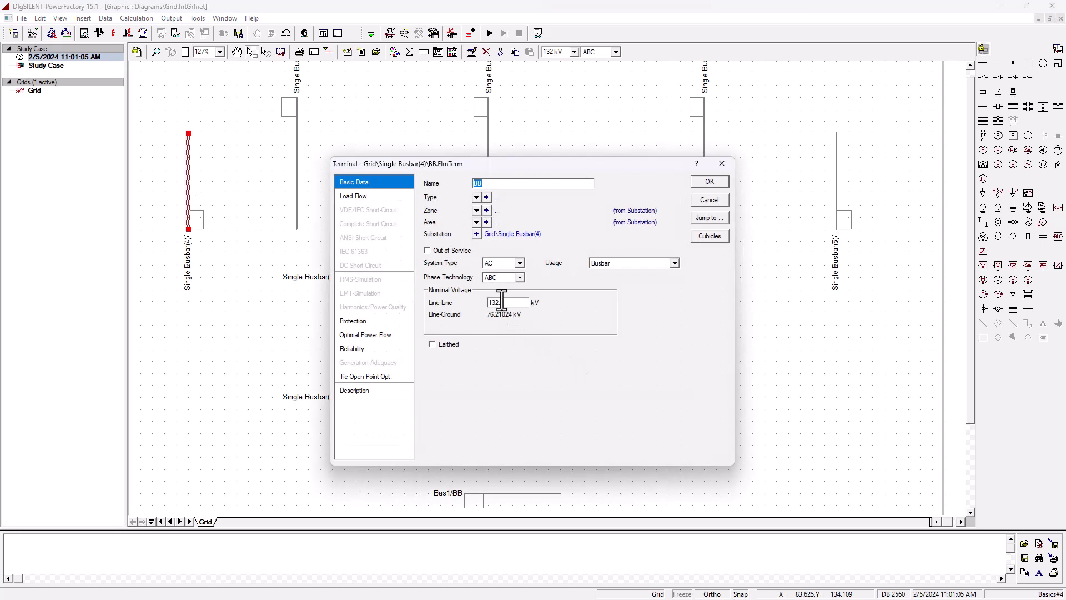
{"action": "left_click", "coordinate": [476, 233]}
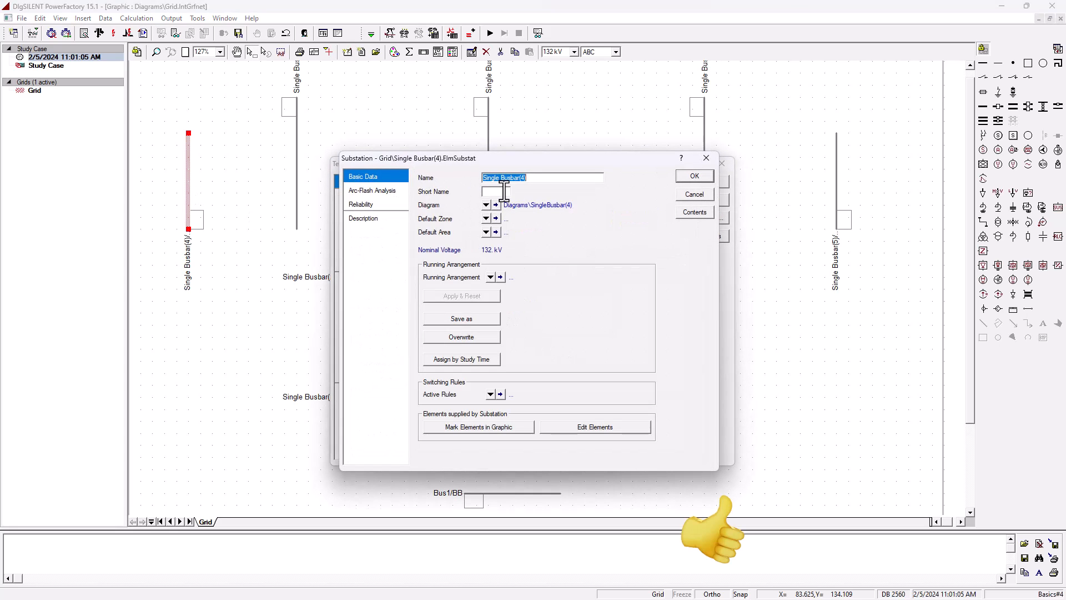
{"action": "left_click", "coordinate": [504, 191]}
{"action": "type", "text": "Bus2"}
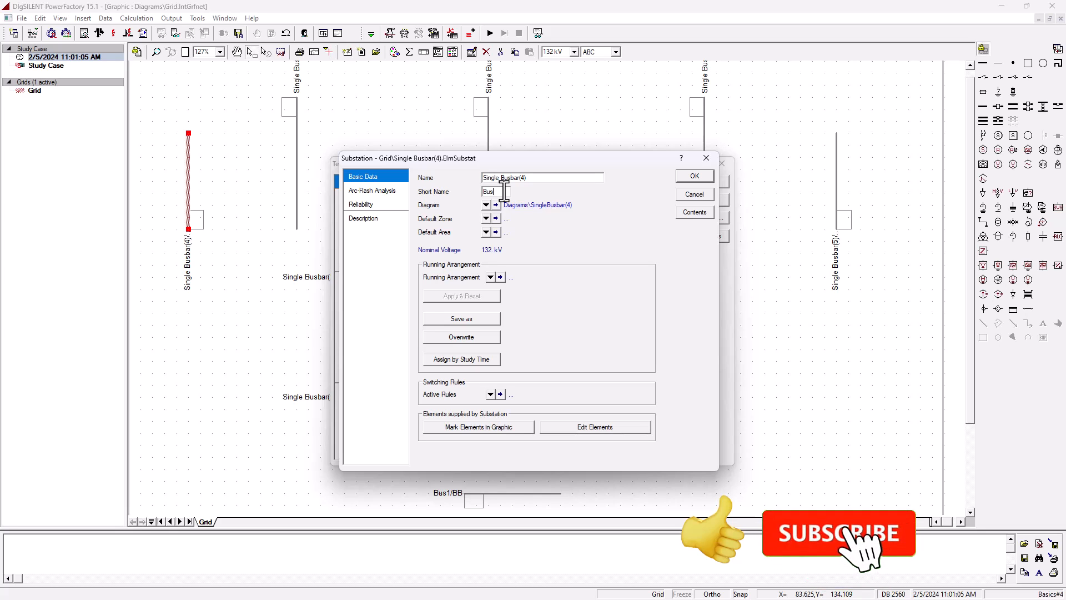
{"action": "left_click", "coordinate": [695, 175]}
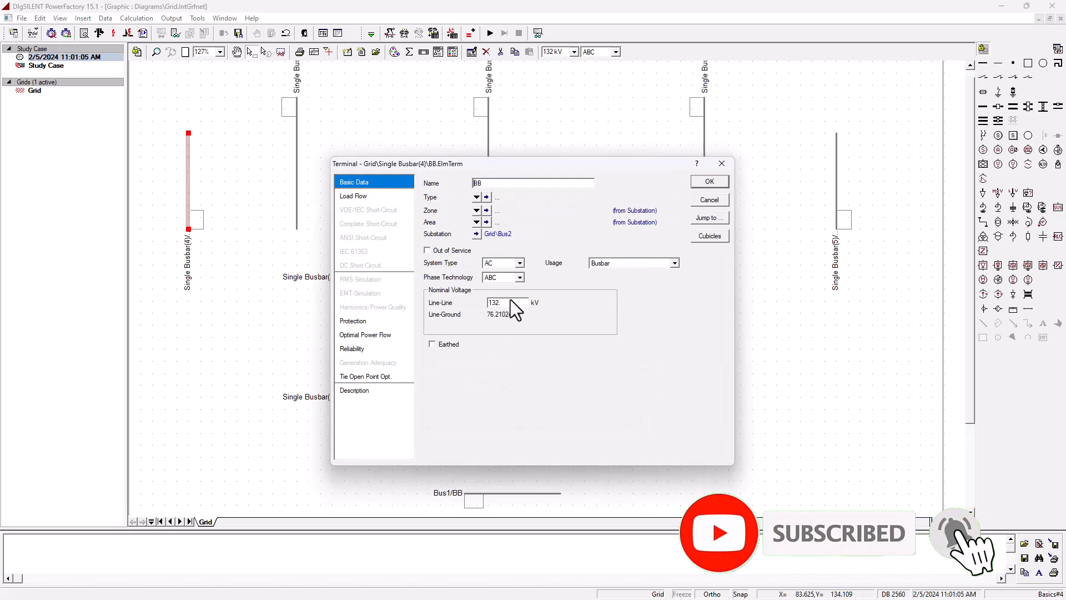
{"action": "left_click_drag", "start_coordinate": [511, 300], "coordinate": [428, 302]}
{"action": "type", "text": "18."}
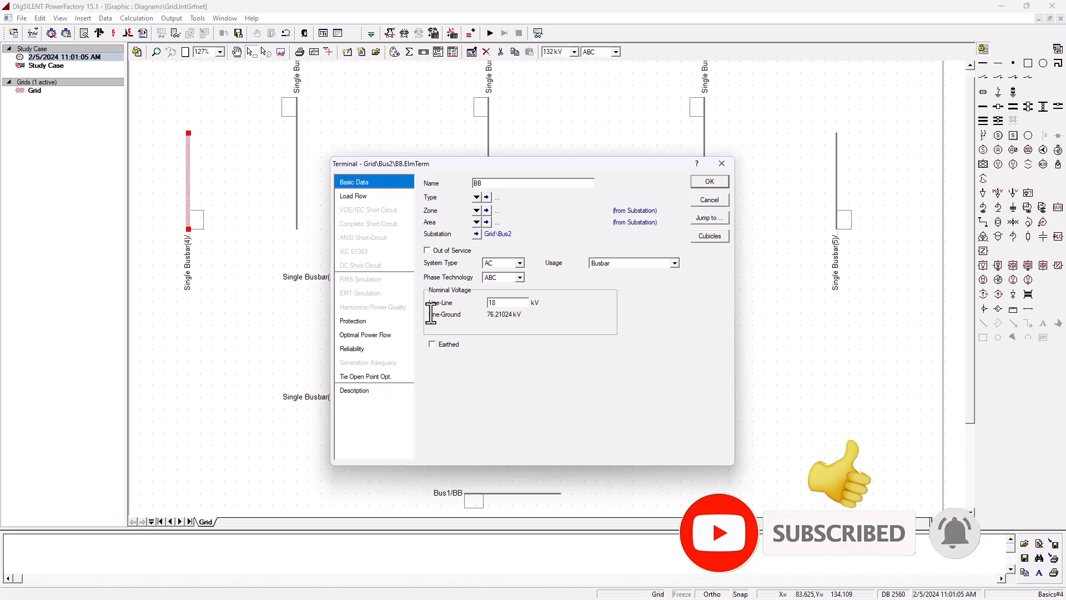
{"action": "left_click", "coordinate": [705, 181]}
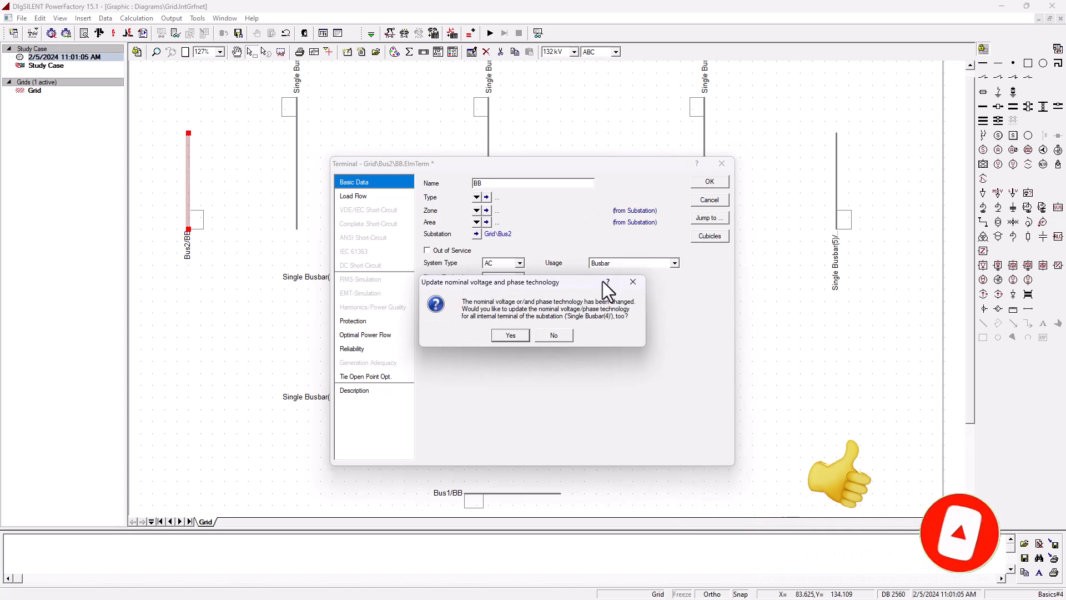
{"action": "left_click", "coordinate": [503, 335]}
- Give the right vertical busbar's substation the short name Bus3 and set its nominal voltage to 13.8 kV
{"action": "double_click", "coordinate": [835, 184]}
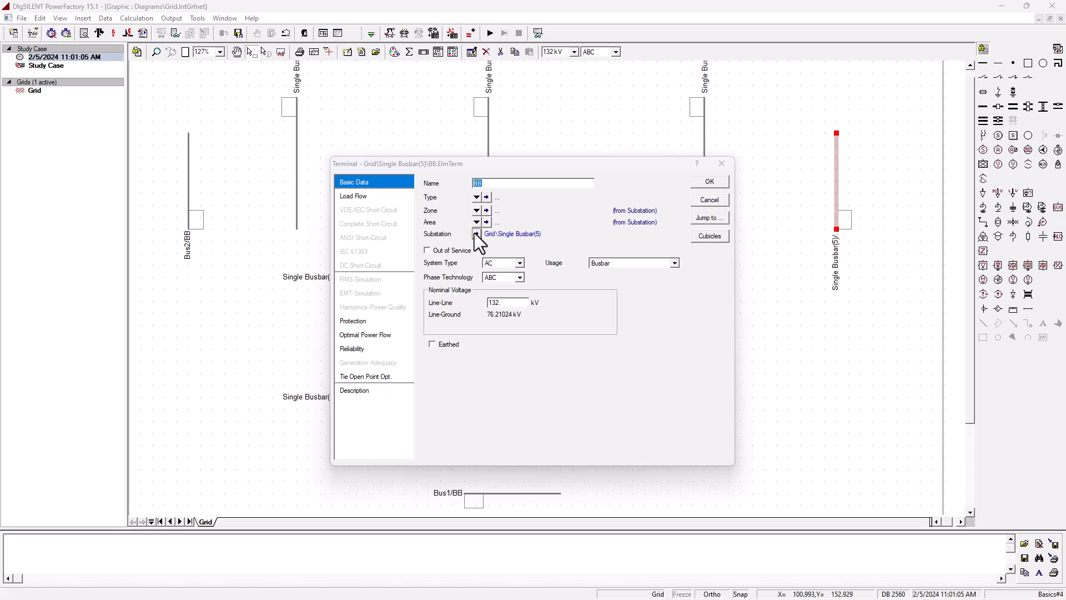
{"action": "left_click", "coordinate": [476, 233]}
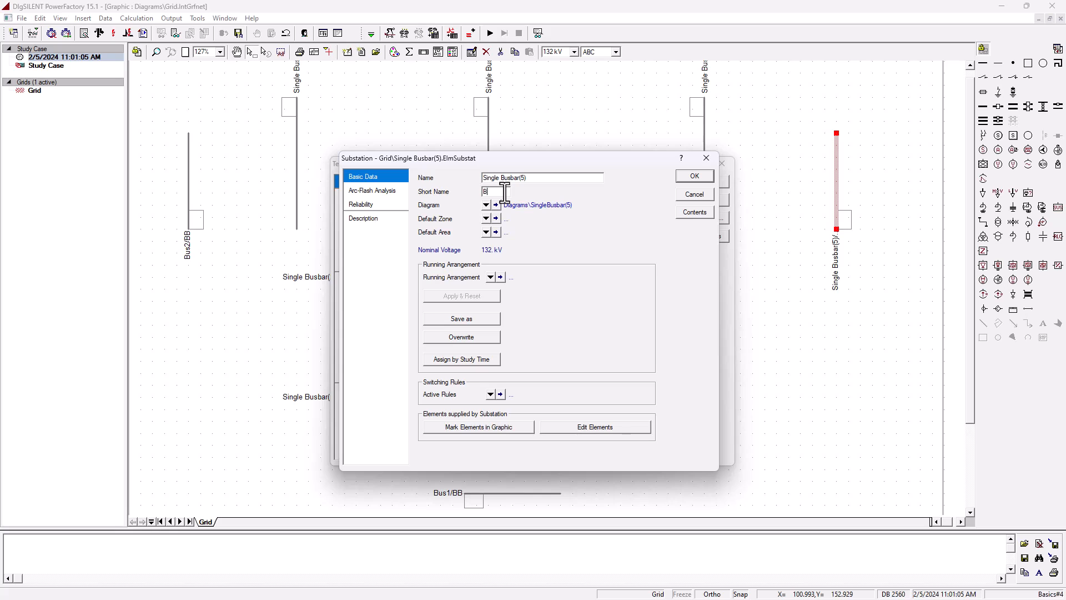
{"action": "left_click", "coordinate": [694, 179]}
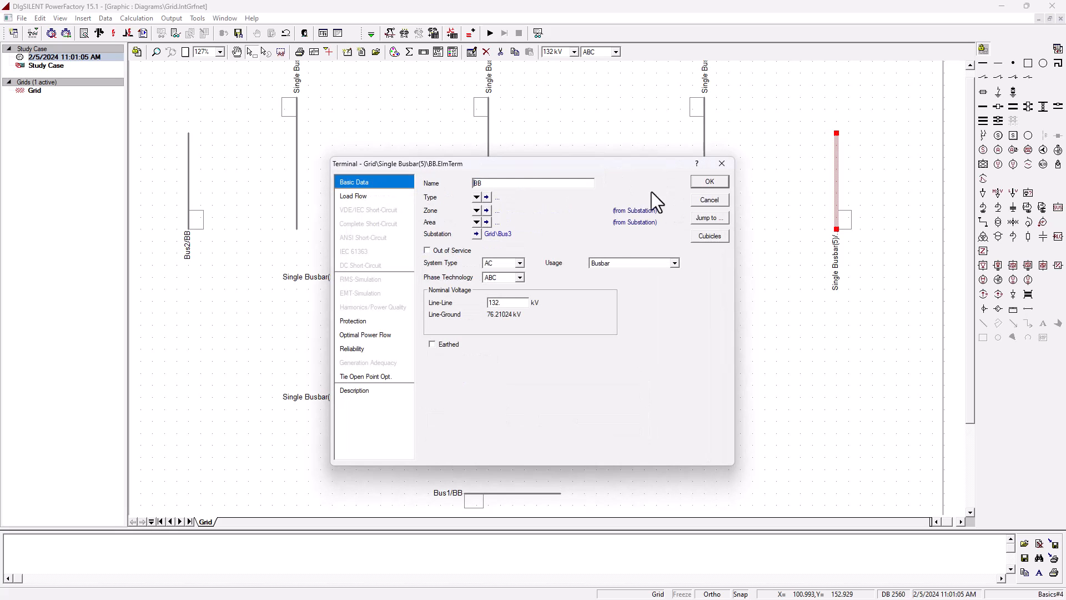
{"action": "double_click", "coordinate": [511, 303]}
{"action": "type", "text": "13"}
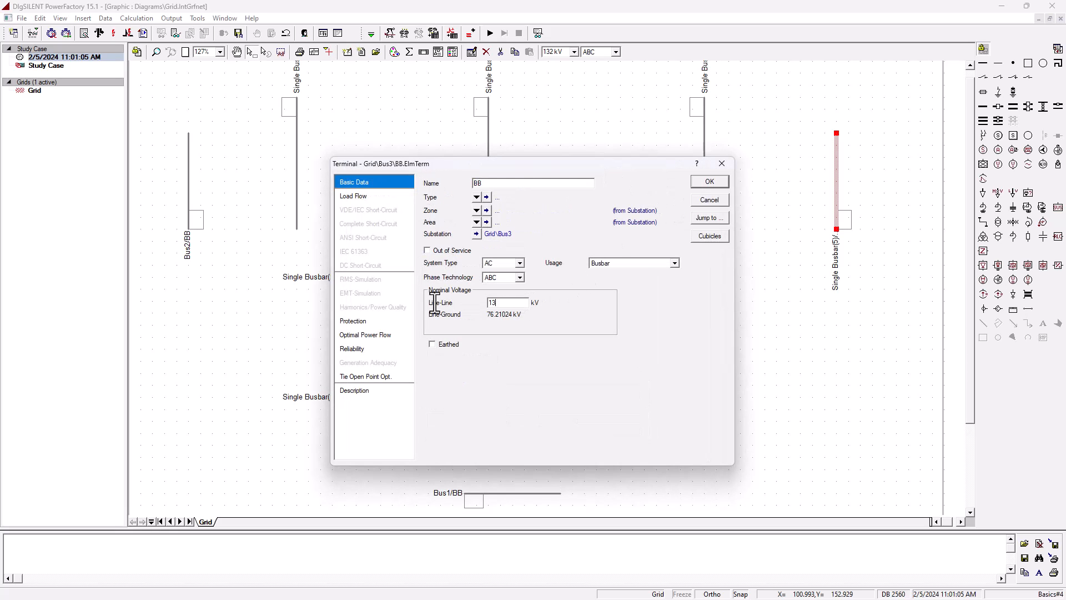
{"action": "left_click", "coordinate": [709, 182]}
{"action": "left_click", "coordinate": [510, 335]}
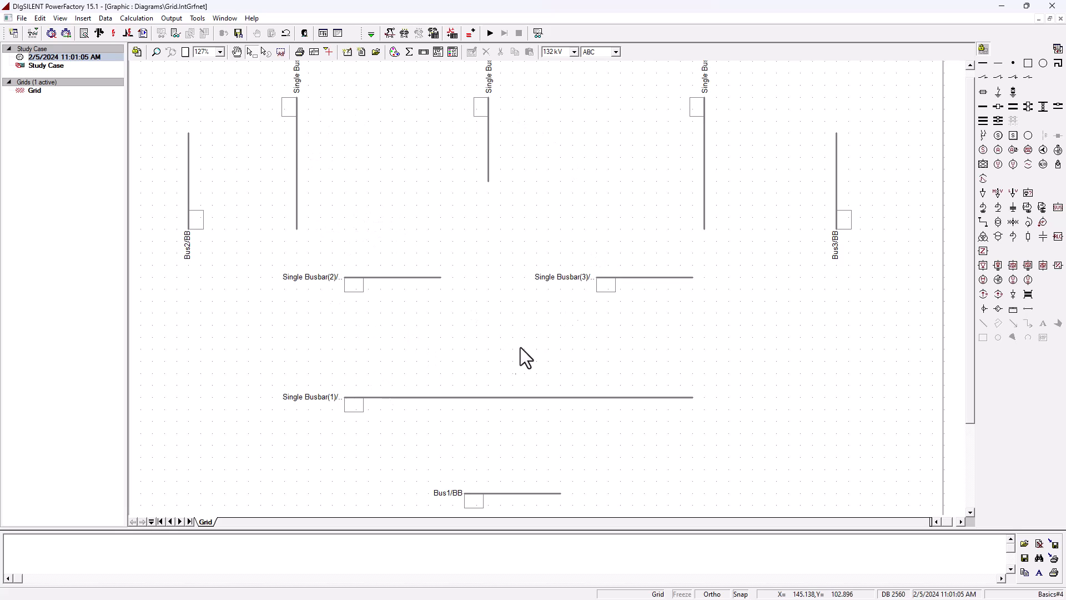
- Give the upper-left vertical busbar's substation the short name Bus7
{"action": "double_click", "coordinate": [297, 142]}
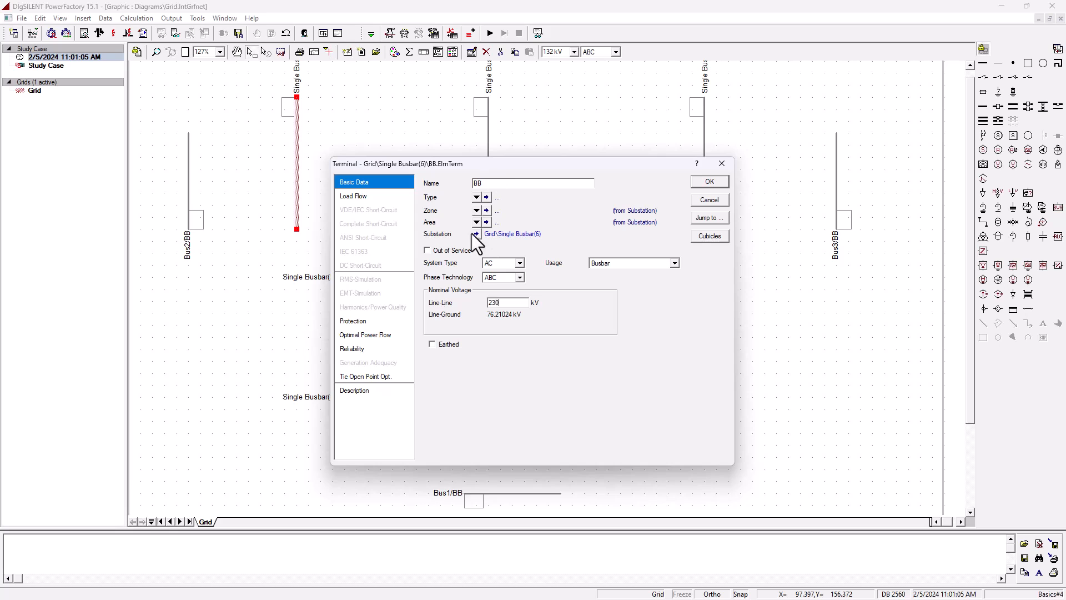
{"action": "left_click", "coordinate": [476, 234]}
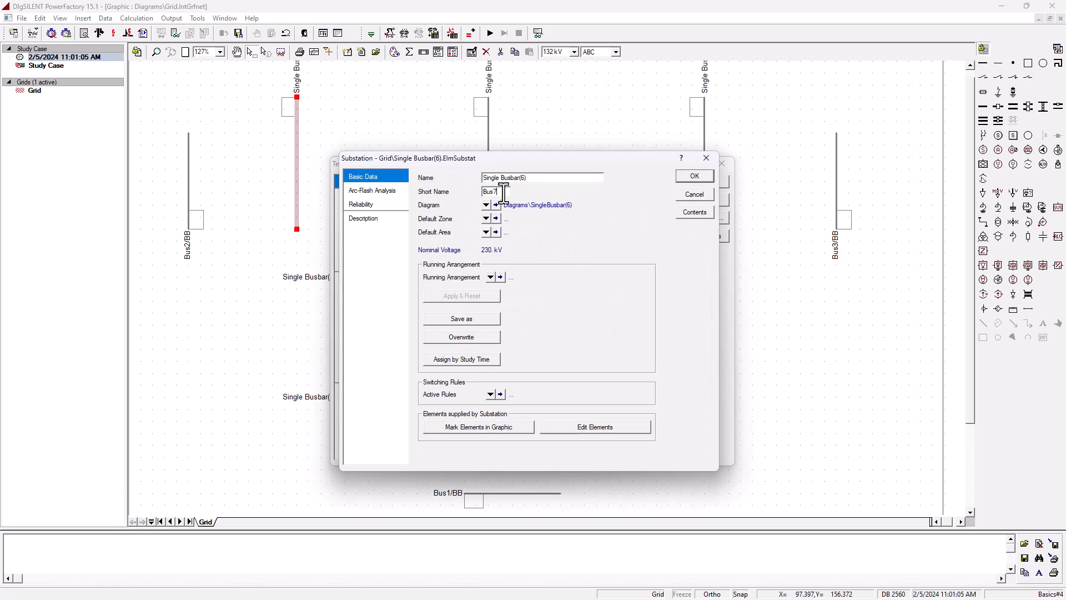
{"action": "left_click", "coordinate": [692, 174]}
{"action": "left_click", "coordinate": [720, 180]}
{"action": "left_click", "coordinate": [509, 334]}
- Give the upper-middle vertical busbar's substation the short name Bus8
{"action": "double_click", "coordinate": [489, 149]}
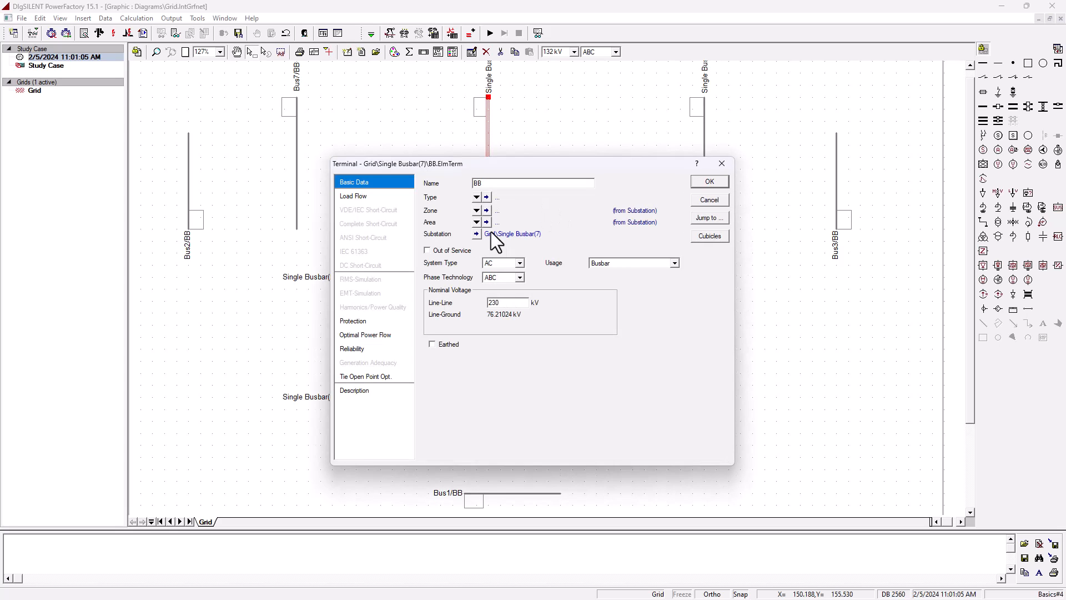
{"action": "left_click", "coordinate": [498, 234]}
{"action": "left_click", "coordinate": [501, 194]}
{"action": "type", "text": "Bus8"}
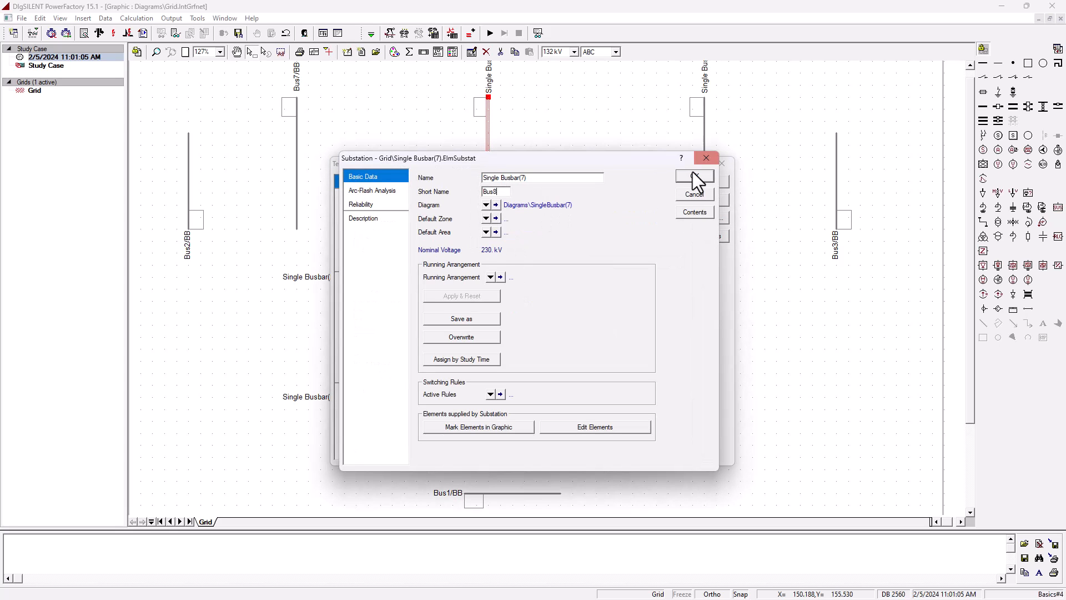
{"action": "left_click", "coordinate": [706, 177]}
{"action": "left_click", "coordinate": [708, 179]}
{"action": "left_click", "coordinate": [511, 334]}
- Give the upper-right vertical busbar's substation the short name Bus9 and set its nominal voltage to 230 kV
{"action": "double_click", "coordinate": [705, 174]}
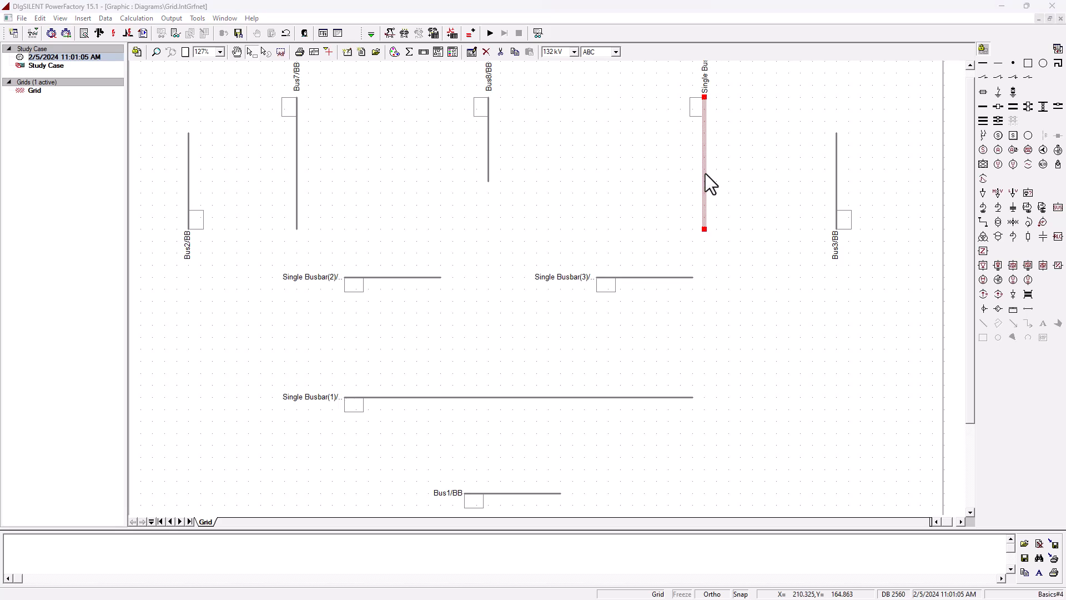
{"action": "left_click_drag", "start_coordinate": [502, 303], "coordinate": [431, 306]}
{"action": "type", "text": "230"}
{"action": "left_click", "coordinate": [486, 233]}
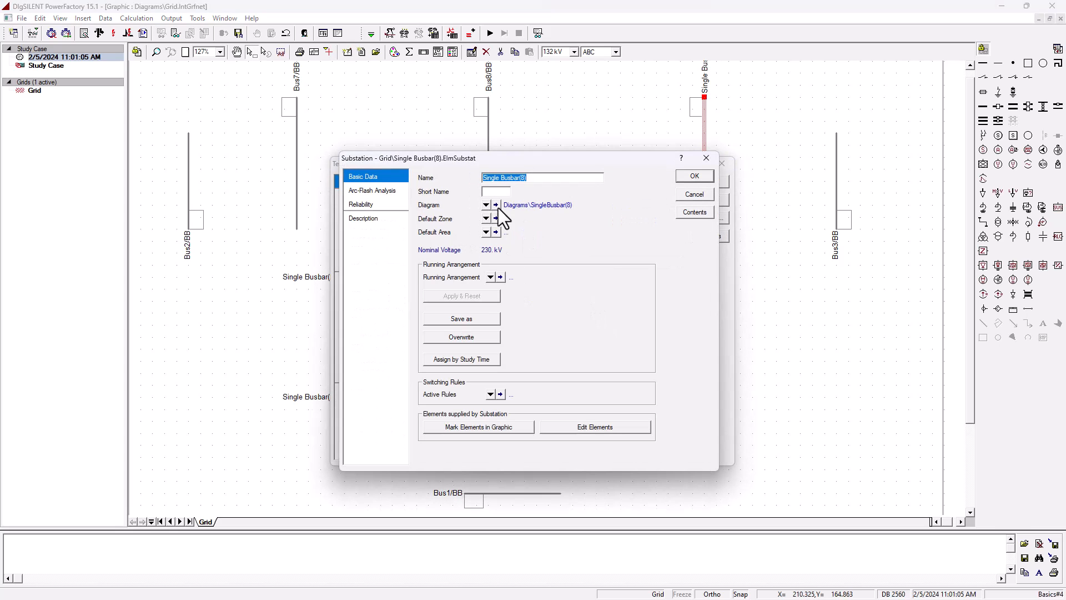
{"action": "key", "text": "Return"}
{"action": "left_click", "coordinate": [719, 180]}
{"action": "left_click", "coordinate": [509, 334]}
- Give the left horizontal busbar's substation the short name Bus5 and set its nominal voltage to 230 kV
{"action": "double_click", "coordinate": [419, 277]}
{"action": "left_click_drag", "start_coordinate": [503, 303], "coordinate": [390, 305]}
{"action": "type", "text": "230"}
{"action": "left_click", "coordinate": [479, 236]}
{"action": "left_click", "coordinate": [496, 192]}
{"action": "type", "text": "Bus"}
{"action": "left_click", "coordinate": [695, 175]}
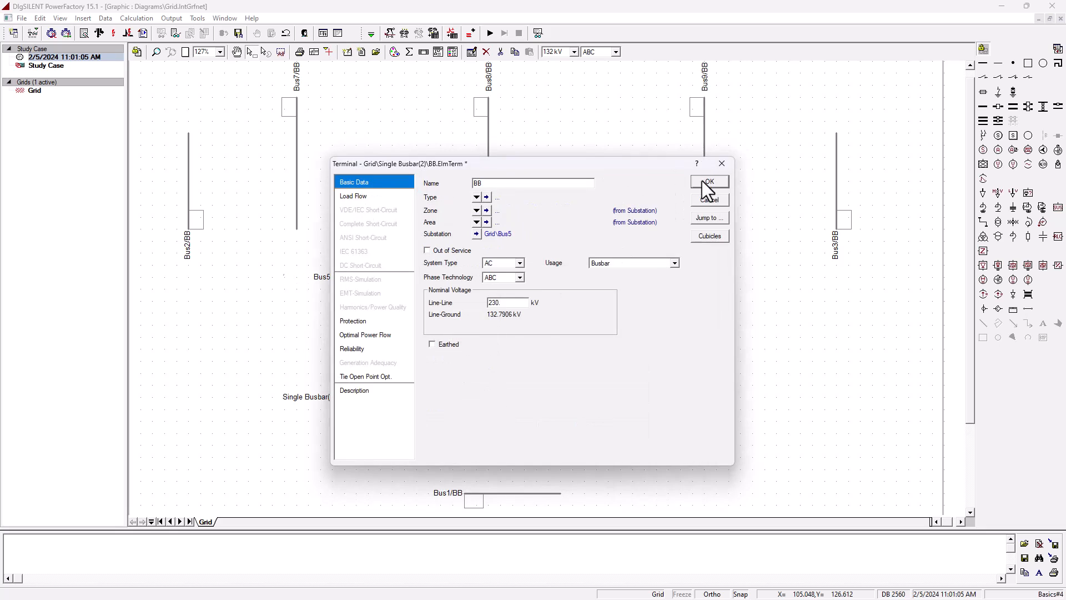
{"action": "left_click", "coordinate": [705, 177]}
{"action": "left_click", "coordinate": [607, 319]}
- Give the right horizontal busbar's substation the short name Bus6 and set its nominal voltage to 230 kV
{"action": "double_click", "coordinate": [634, 279]}
{"action": "left_click", "coordinate": [479, 237]}
{"action": "left_click", "coordinate": [495, 191]}
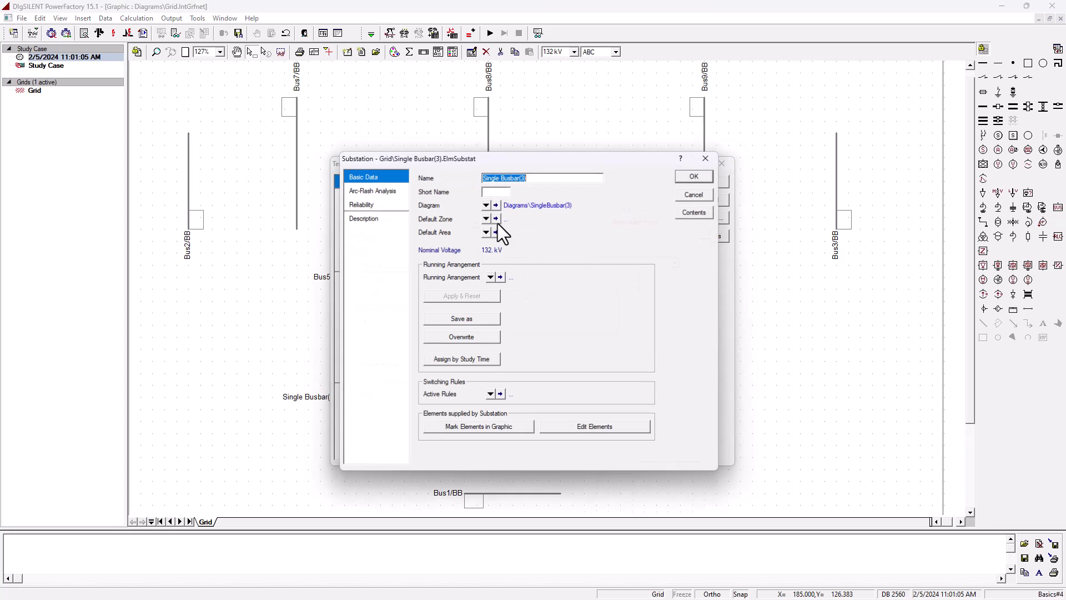
{"action": "type", "text": "Bus6"}
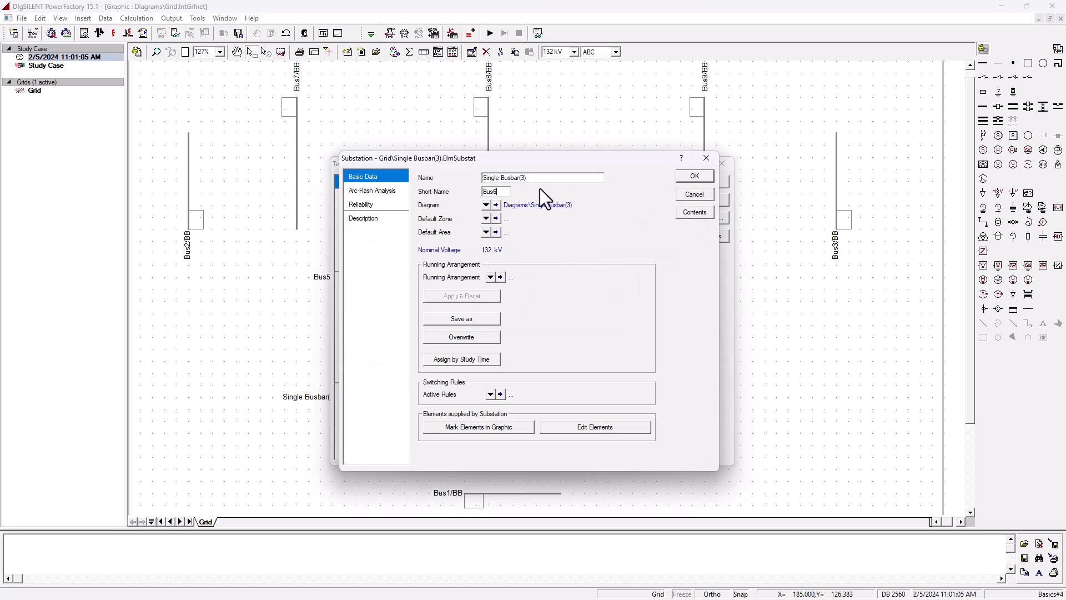
{"action": "left_click", "coordinate": [704, 177]}
{"action": "left_click_drag", "start_coordinate": [510, 302], "coordinate": [434, 302]}
{"action": "type", "text": "230"}
{"action": "left_click", "coordinate": [712, 183]}
{"action": "left_click", "coordinate": [652, 288]}
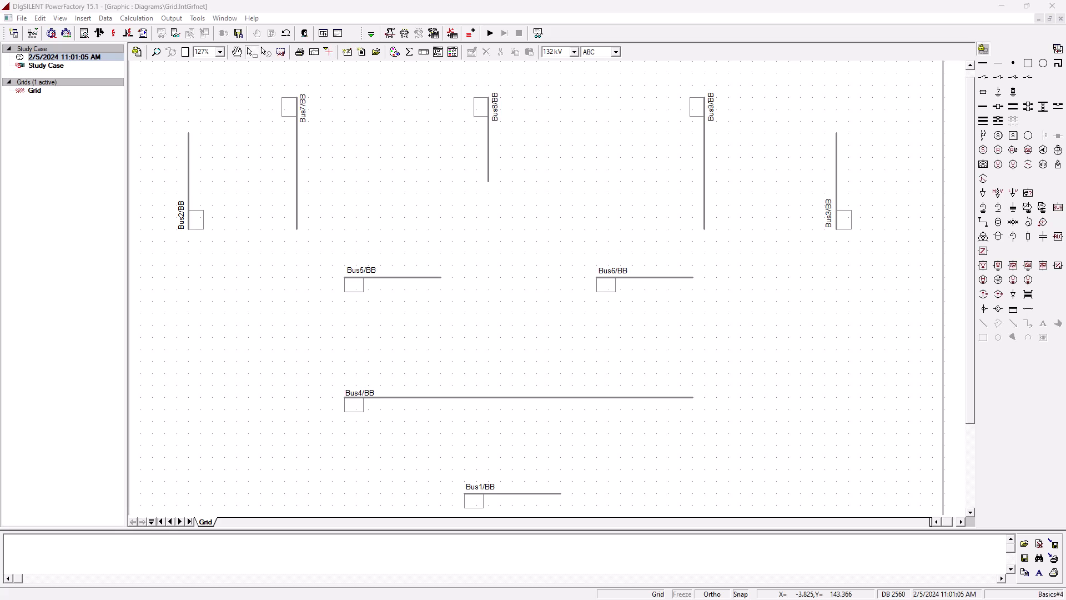
- Connect a line from the Bus4 busbar to the Bus5 busbar, using the first free connection of each
{"action": "key", "text": "alt+Tab"}
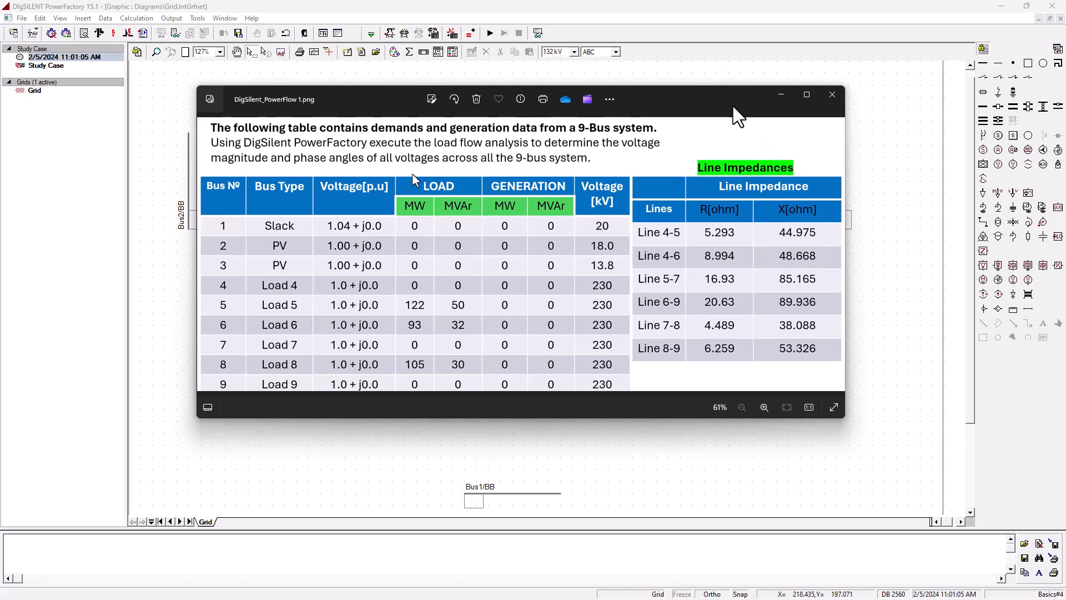
{"action": "left_click_drag", "start_coordinate": [729, 96], "coordinate": [0, 131]}
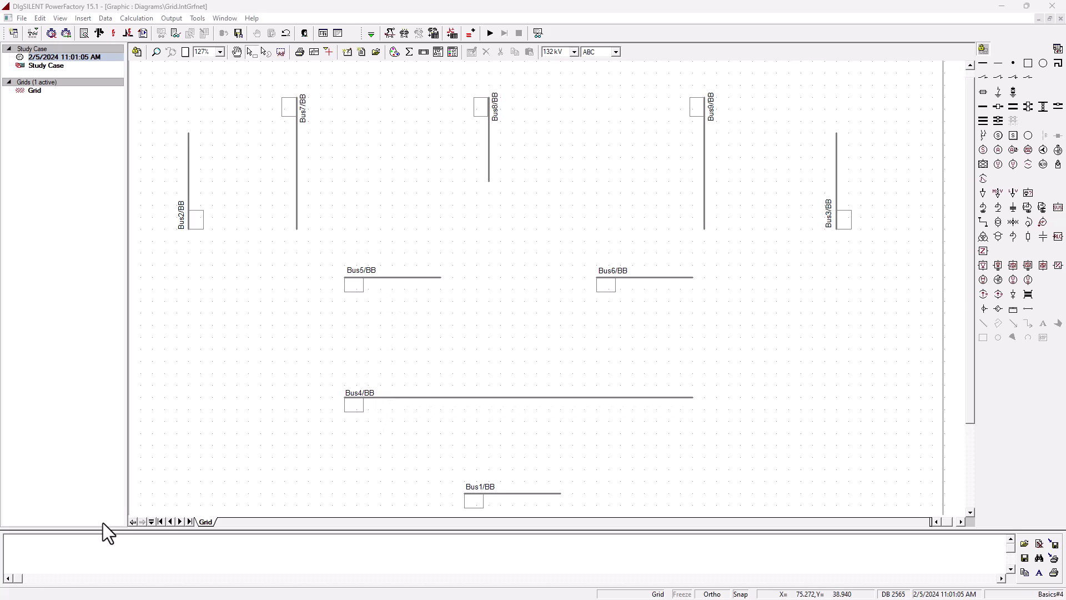
{"action": "left_click", "coordinate": [985, 222]}
{"action": "left_click", "coordinate": [390, 397]}
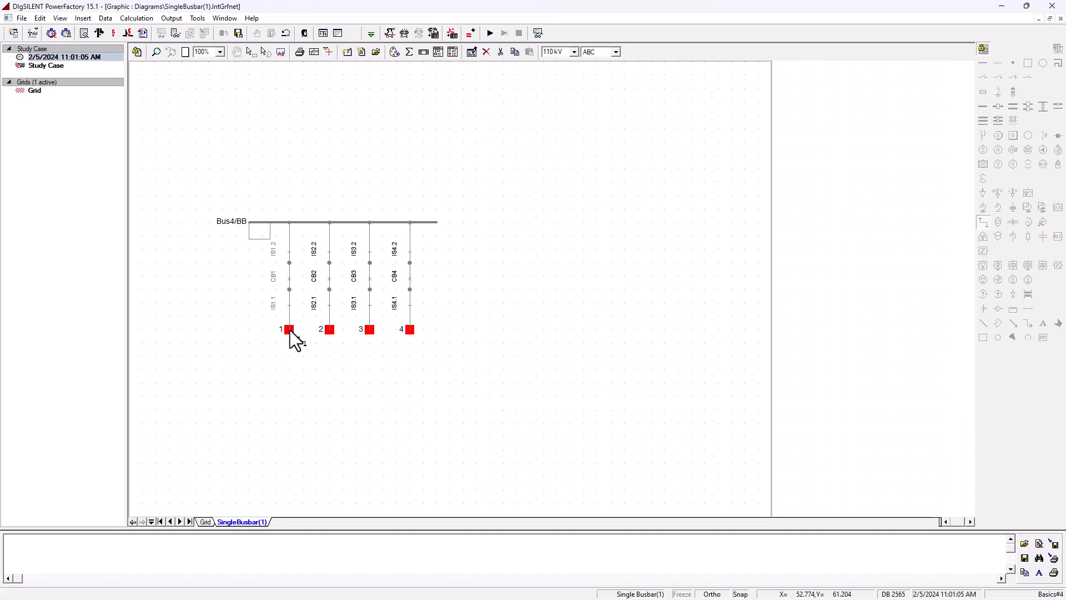
{"action": "left_click", "coordinate": [289, 330]}
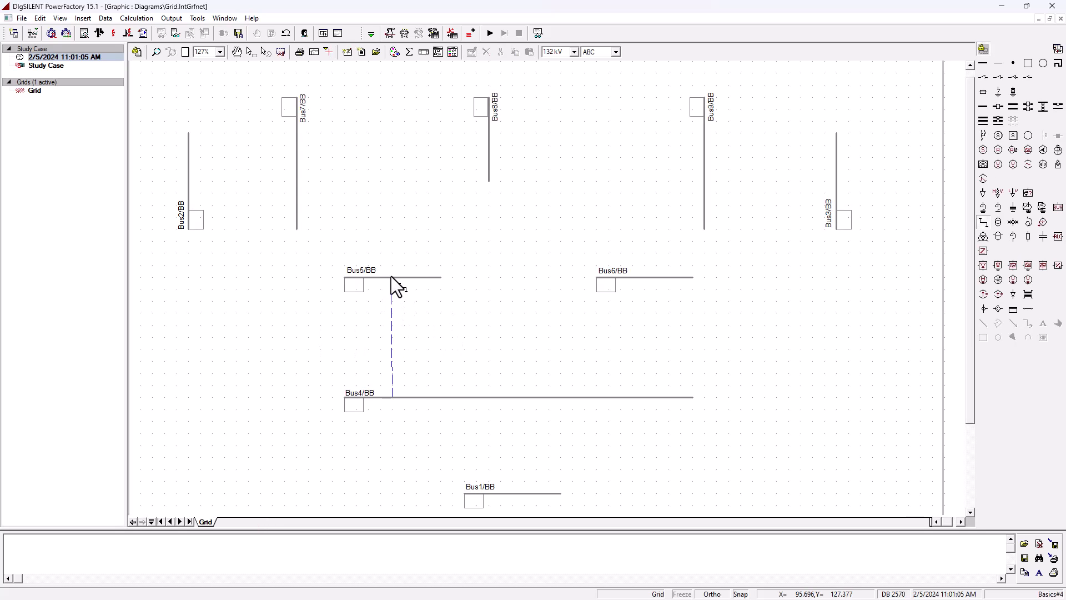
{"action": "left_click", "coordinate": [390, 278]}
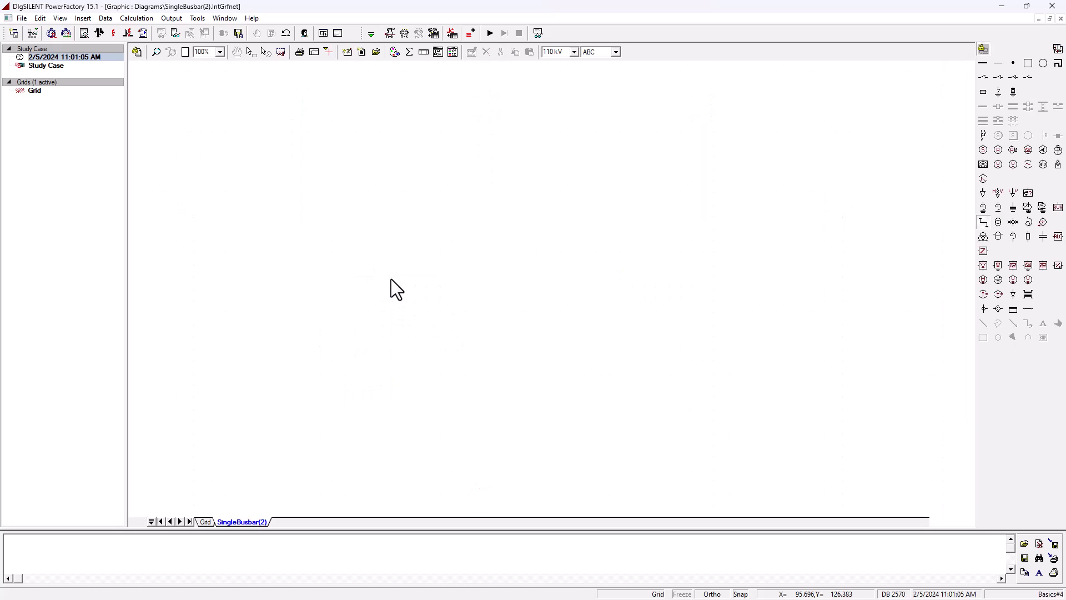
{"action": "left_click", "coordinate": [289, 331]}
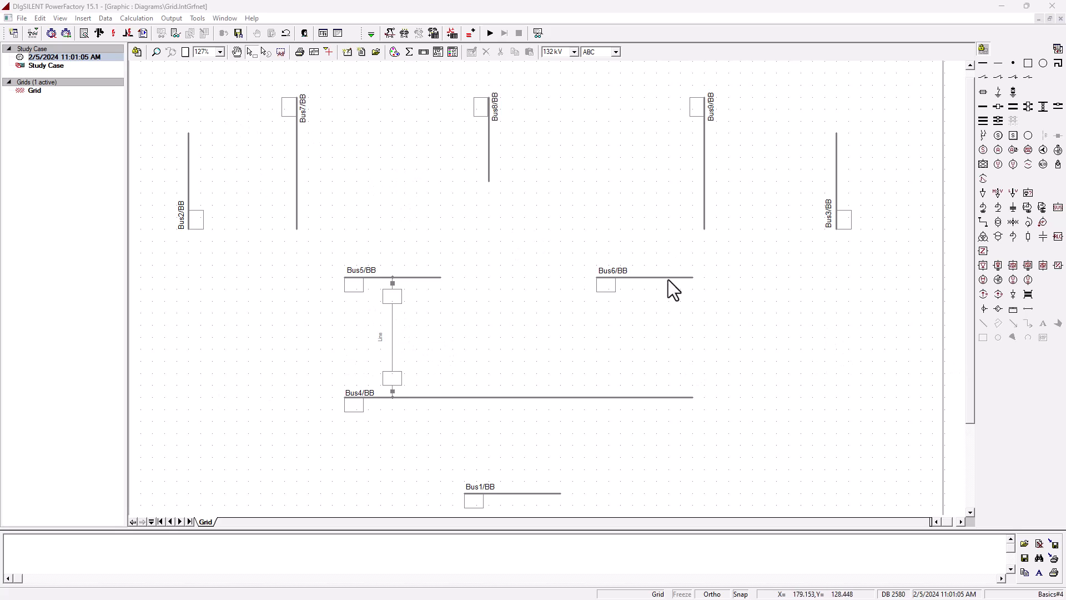
- Connect a second line from the Bus4 busbar up to the Bus6 busbar
{"action": "left_click", "coordinate": [983, 222]}
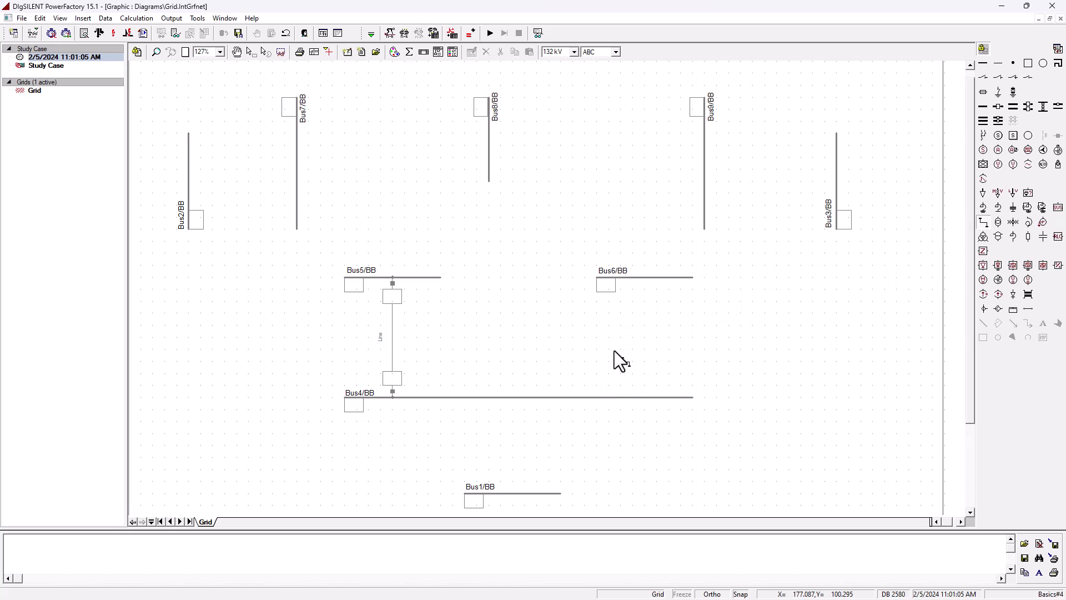
{"action": "left_click", "coordinate": [648, 397]}
{"action": "left_click", "coordinate": [330, 329]}
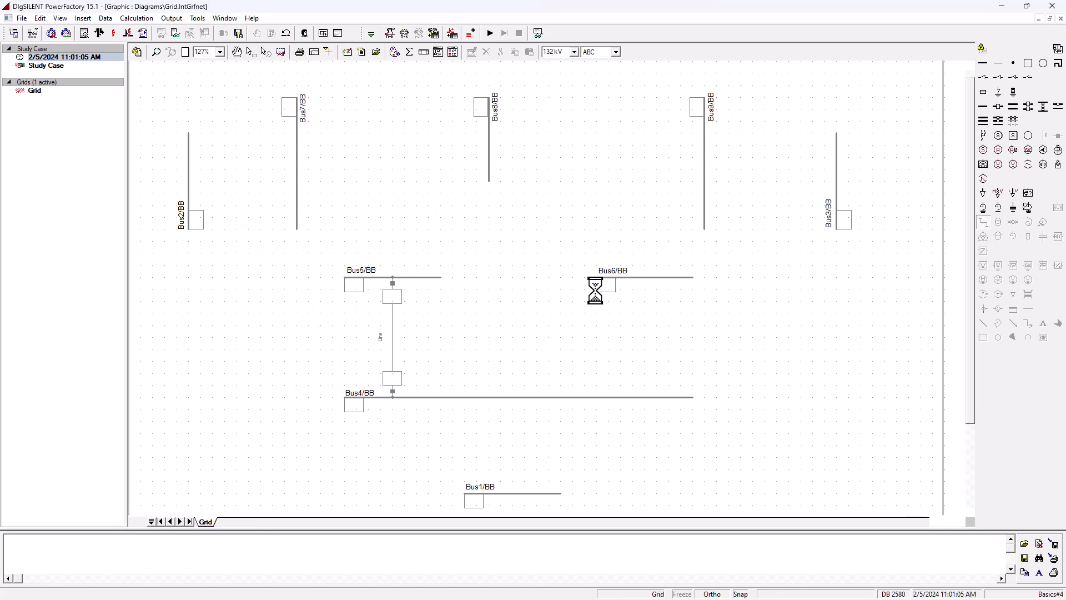
{"action": "left_click", "coordinate": [644, 277]}
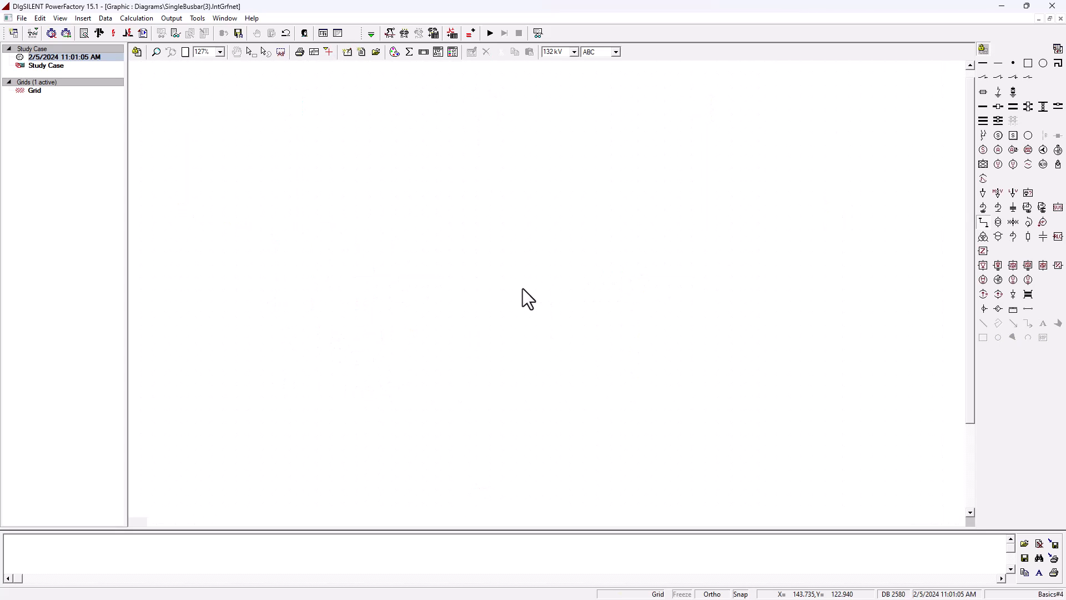
{"action": "left_click", "coordinate": [289, 331]}
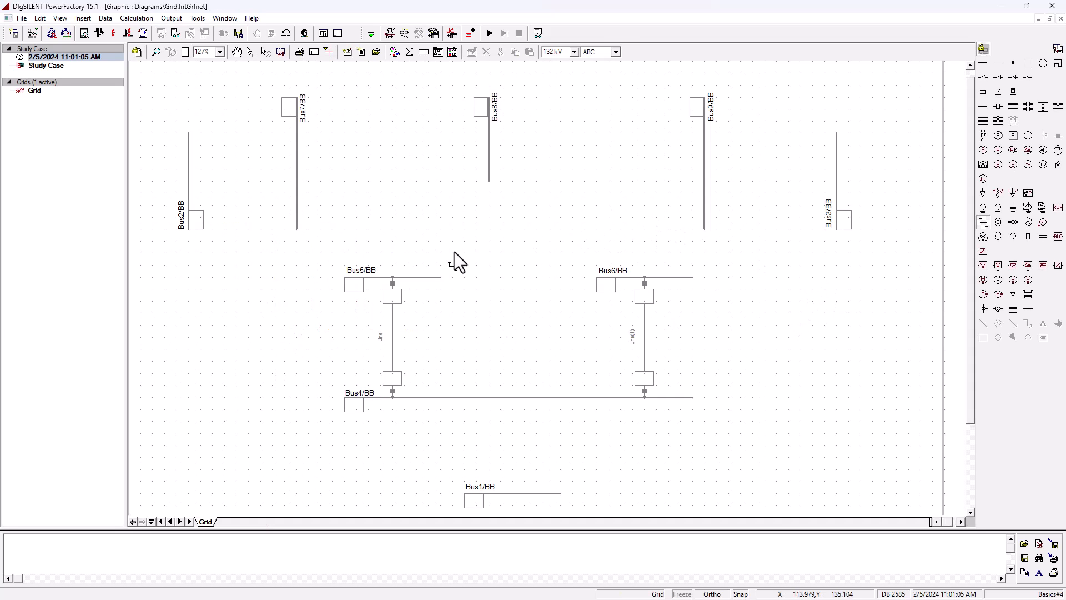
- Connect a line from the Bus5 busbar to the Bus7 vertical busbar
{"action": "double_click", "coordinate": [388, 279]}
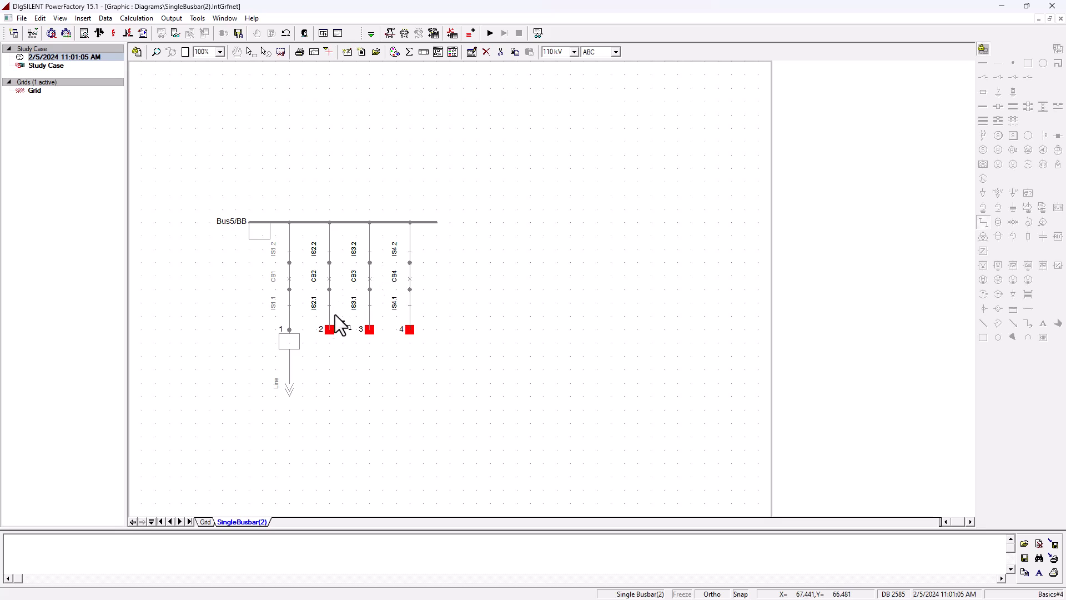
{"action": "left_click", "coordinate": [328, 331]}
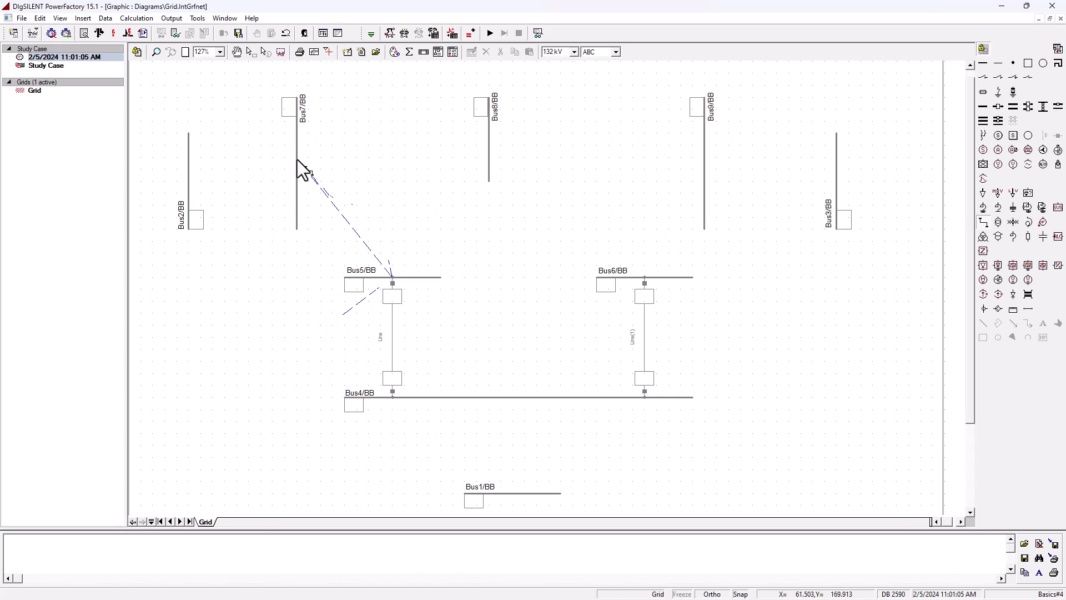
{"action": "left_click", "coordinate": [297, 161]}
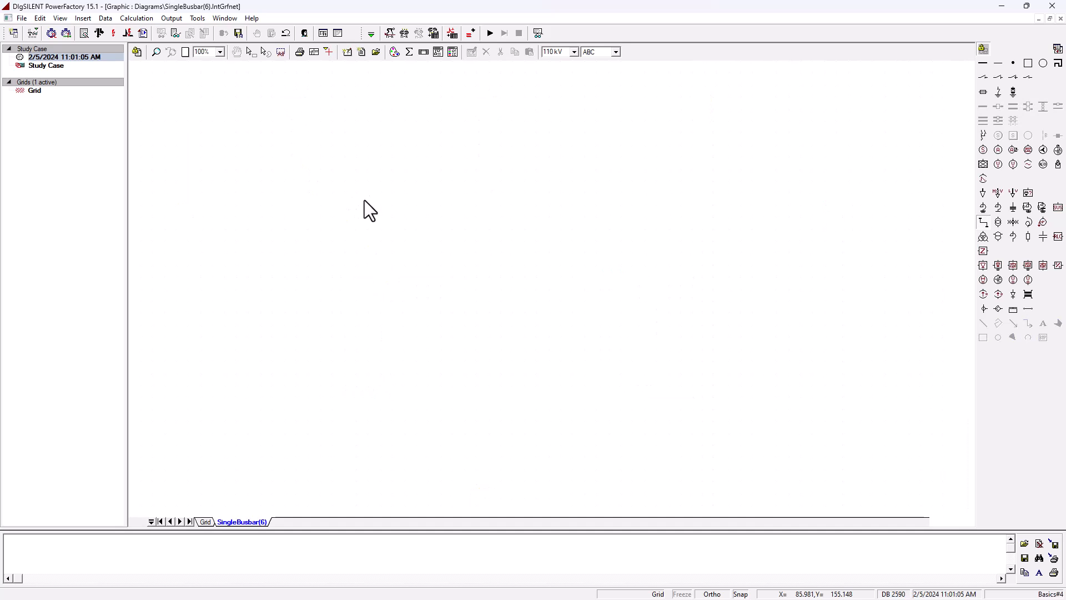
{"action": "left_click", "coordinate": [289, 330]}
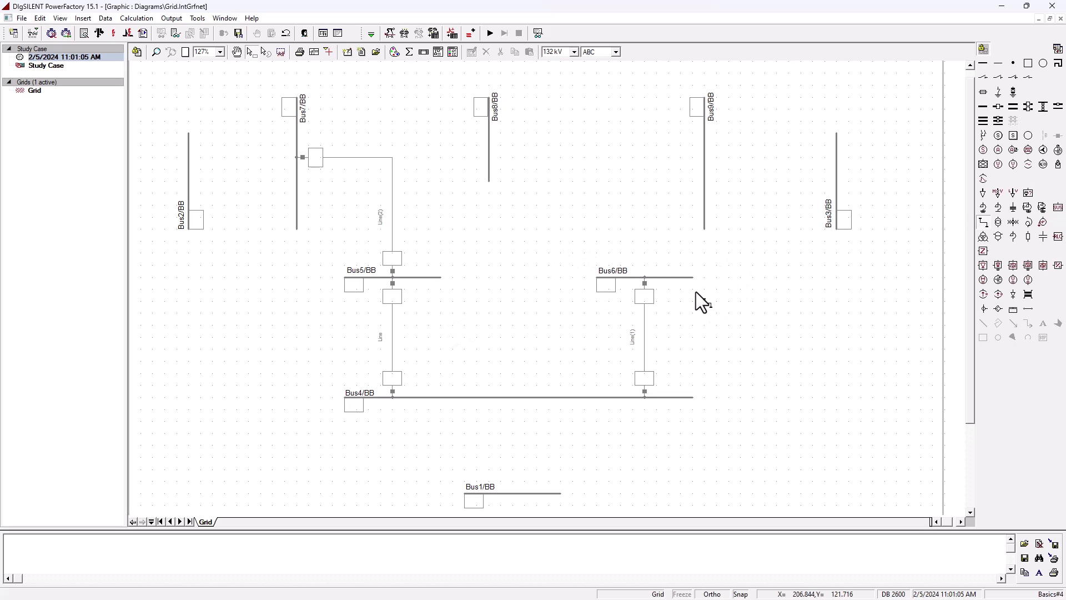
- Connect a line from the Bus6 busbar to the Bus9 vertical busbar
{"action": "double_click", "coordinate": [645, 277]}
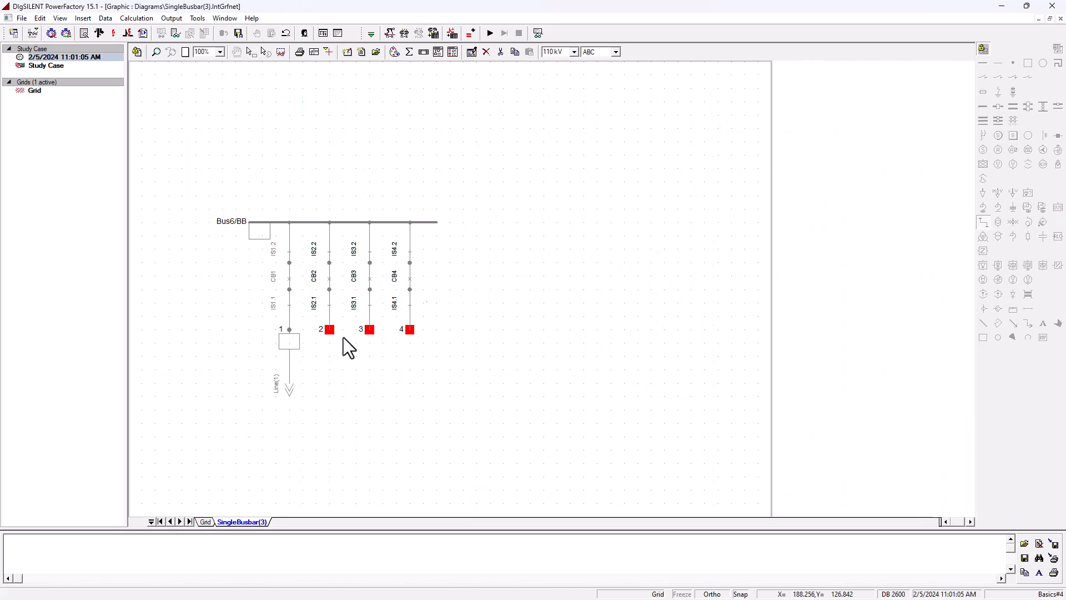
{"action": "left_click", "coordinate": [329, 332]}
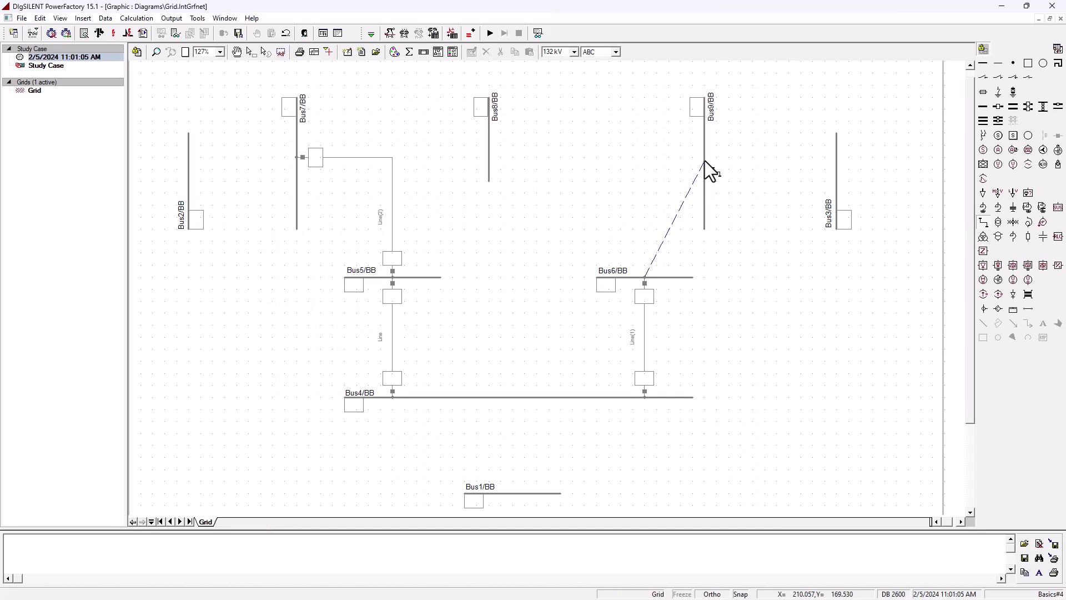
{"action": "left_click", "coordinate": [705, 161]}
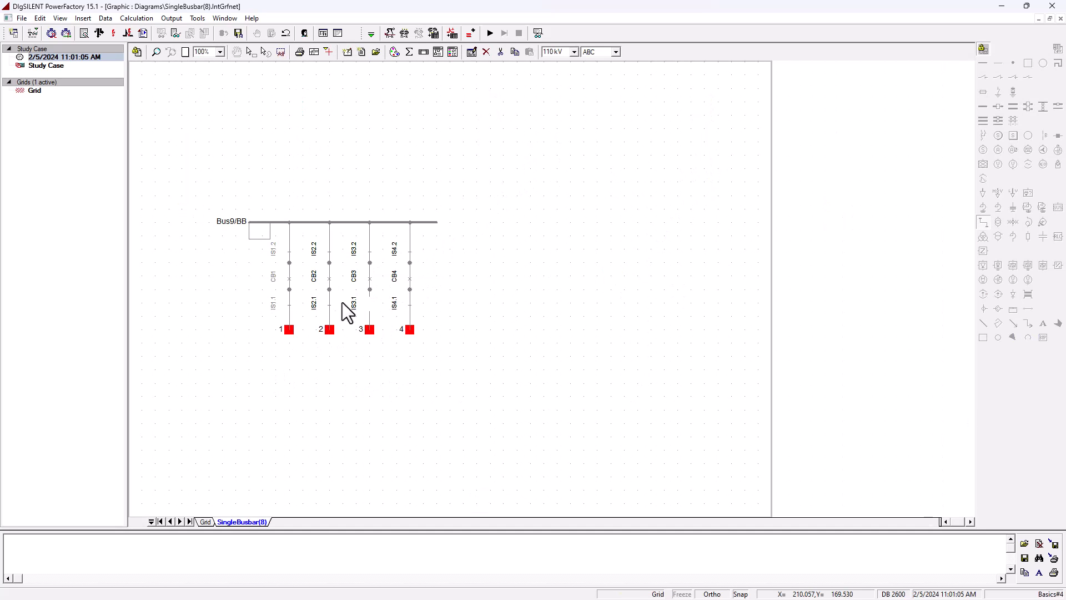
{"action": "left_click", "coordinate": [289, 330]}
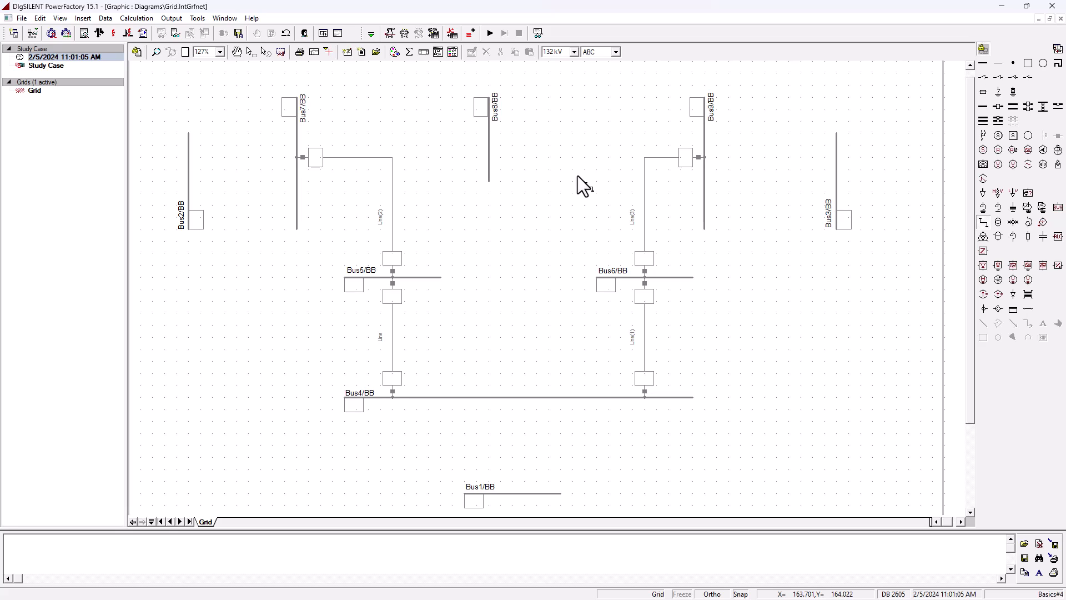
- Connect a line across the top from the Bus7 busbar to the Bus8 busbar
{"action": "double_click", "coordinate": [298, 121]}
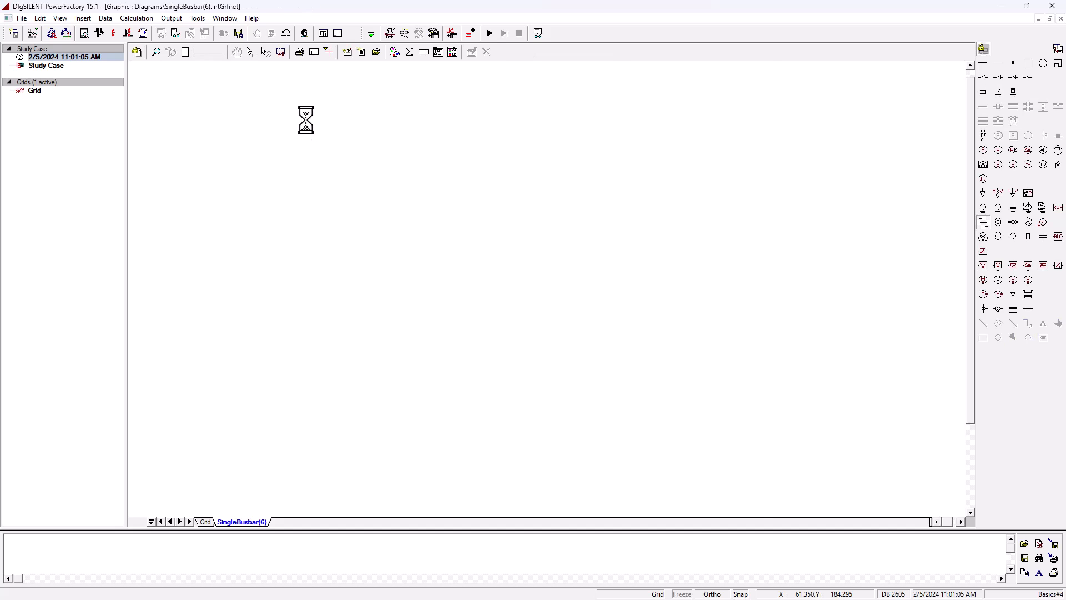
{"action": "left_click", "coordinate": [331, 332]}
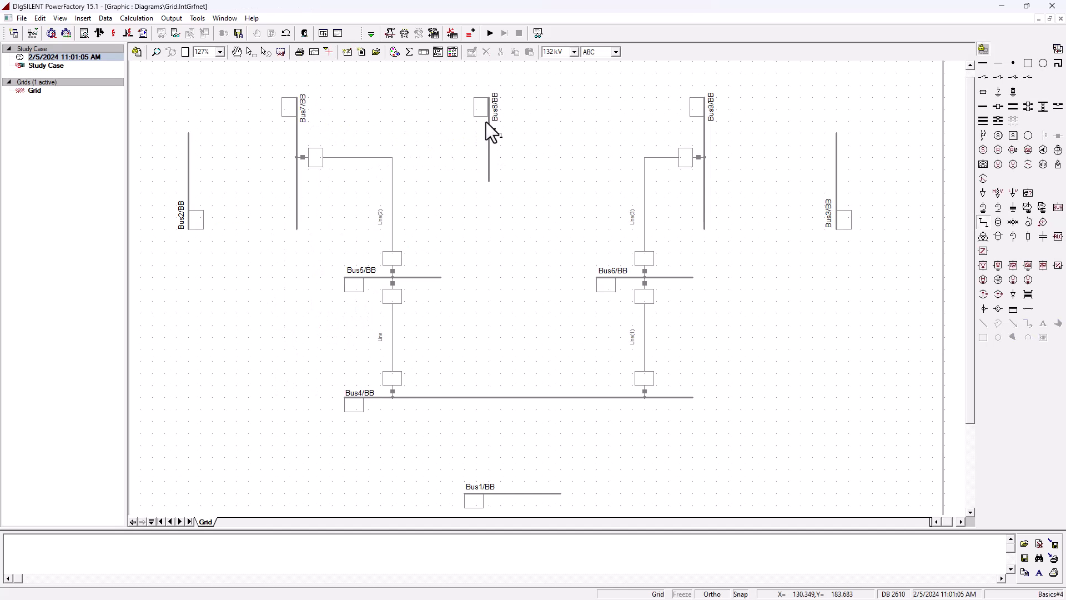
{"action": "left_click", "coordinate": [489, 121]}
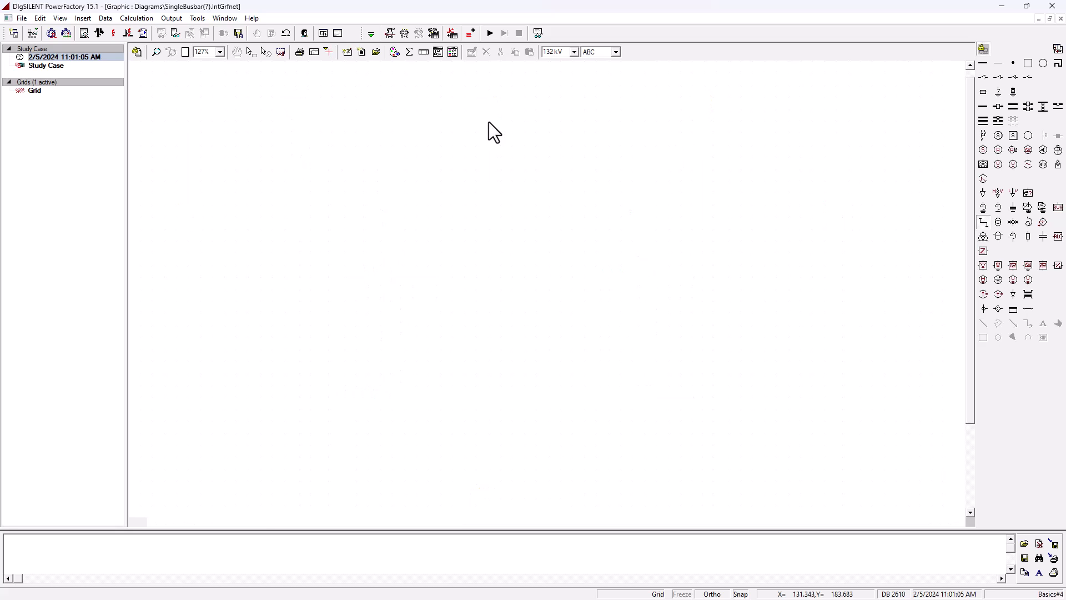
{"action": "left_click", "coordinate": [290, 330]}
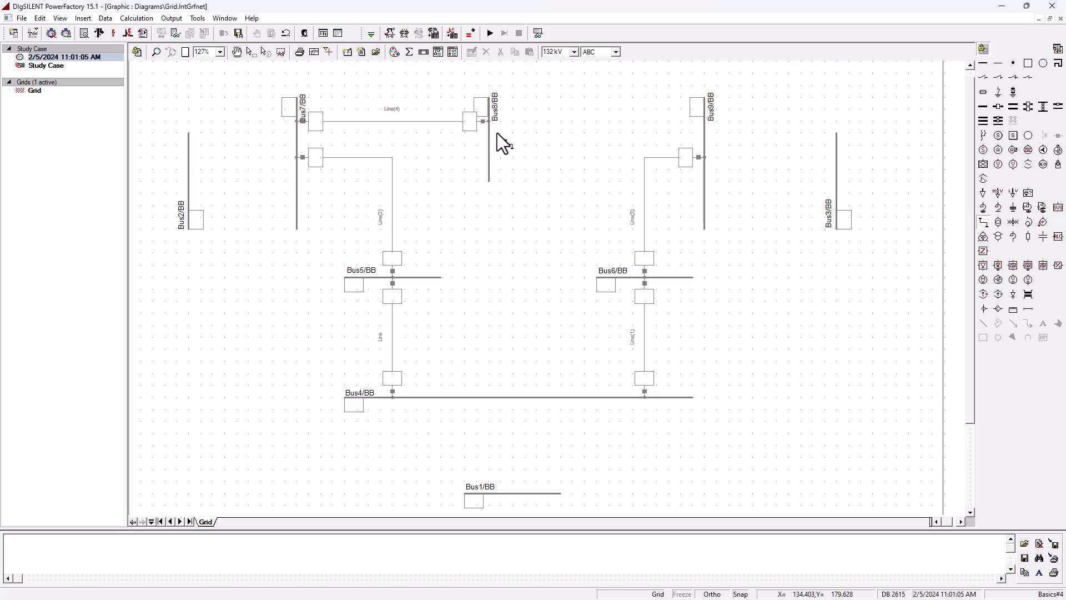
{"action": "key", "text": "ctrl+z"}
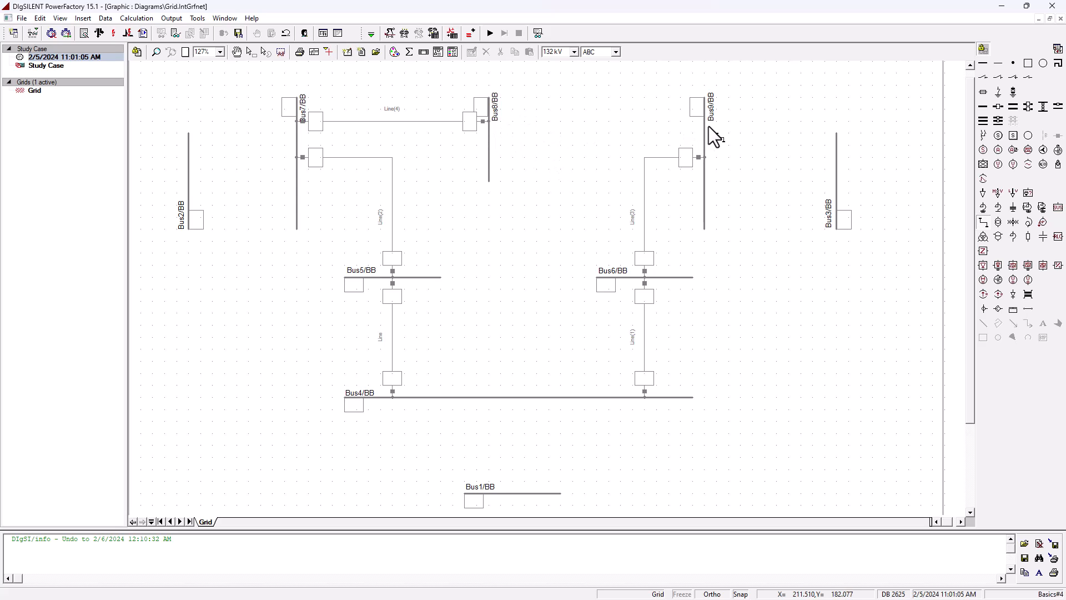
- Connect a line from the Bus8 busbar to the Bus9 busbar and leave the line tool
{"action": "double_click", "coordinate": [489, 122]}
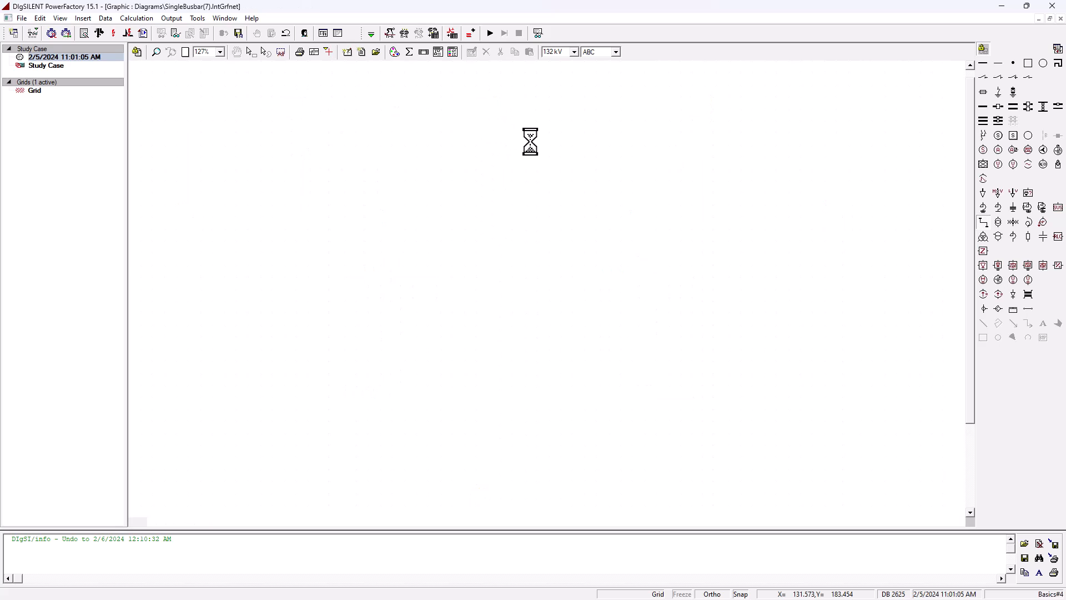
{"action": "left_click", "coordinate": [331, 331]}
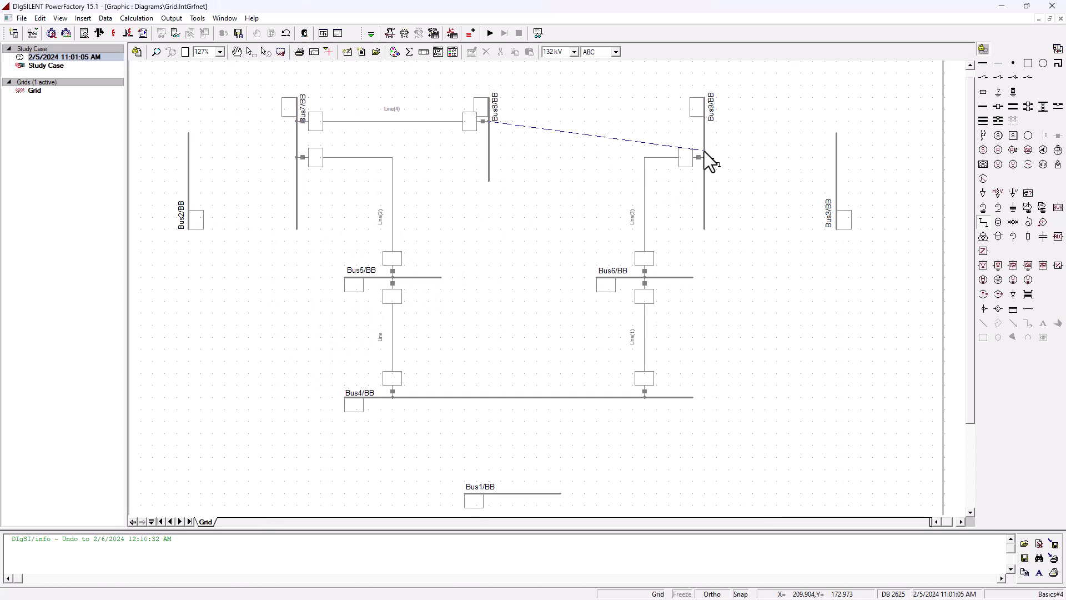
{"action": "left_click", "coordinate": [704, 123]}
{"action": "left_click", "coordinate": [331, 331]}
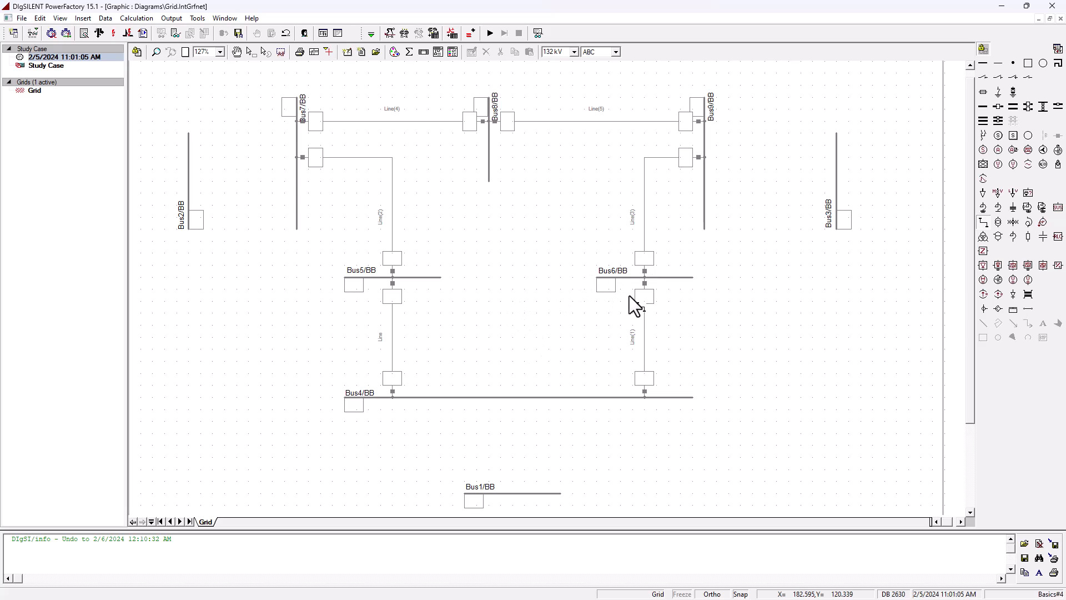
{"action": "key", "text": "Escape"}
- Review the line impedance table in the data image
{"action": "left_click_drag", "start_coordinate": [0, 222], "coordinate": [717, 130]}
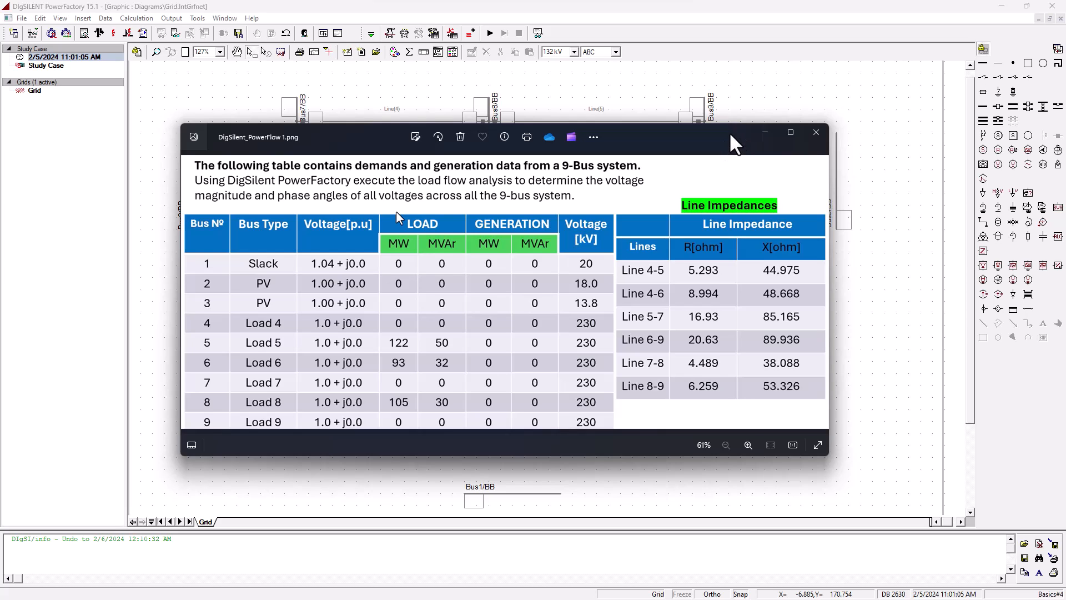
{"action": "left_click", "coordinate": [764, 132]}
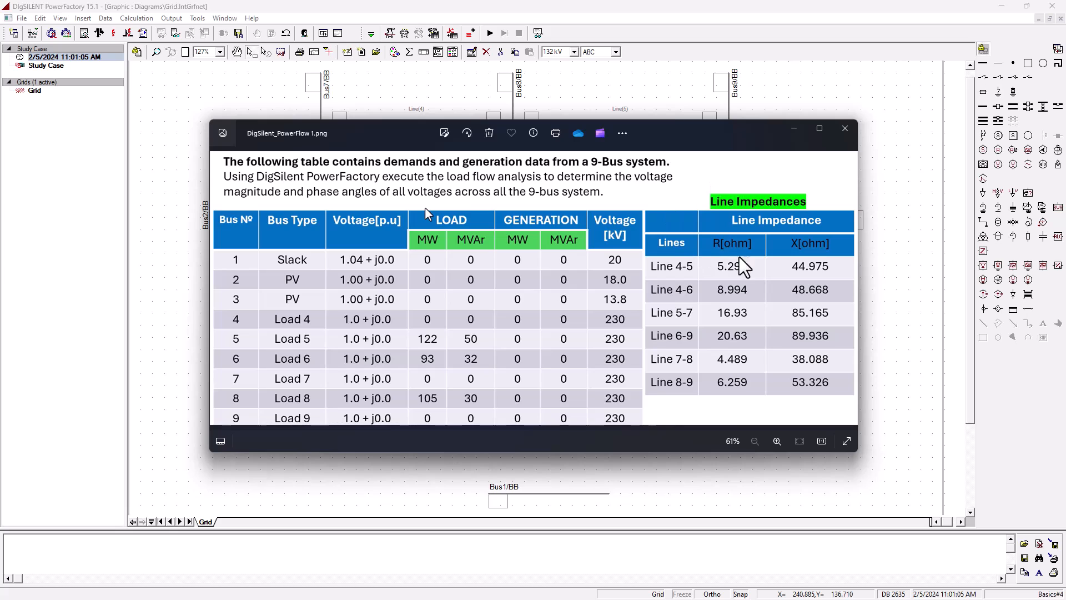
{"action": "left_click_drag", "start_coordinate": [706, 133], "coordinate": [673, 140]}
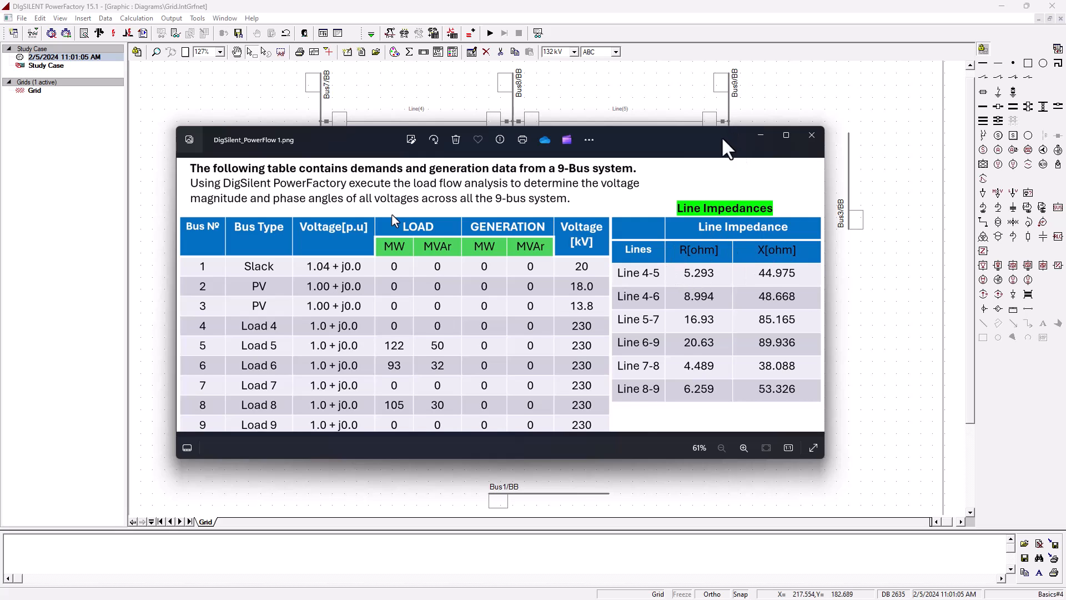
{"action": "left_click_drag", "start_coordinate": [728, 140], "coordinate": [222, 142]}
{"action": "left_click", "coordinate": [391, 214]}
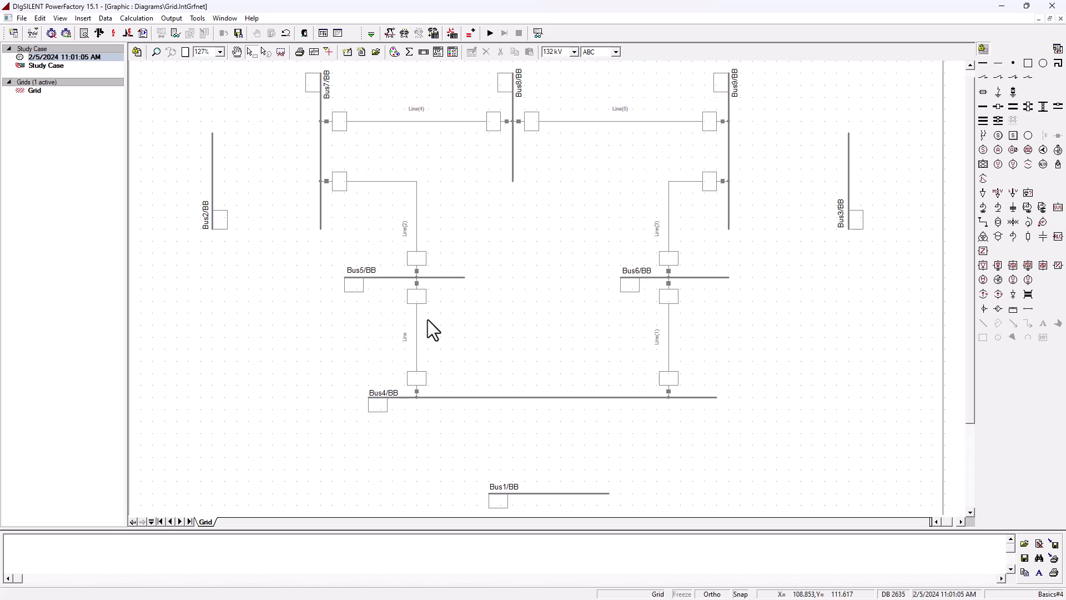
- Open the Bus4–Bus5 line's properties and create a new project line type for it
{"action": "left_click", "coordinate": [417, 333]}
{"action": "double_click", "coordinate": [417, 327]}
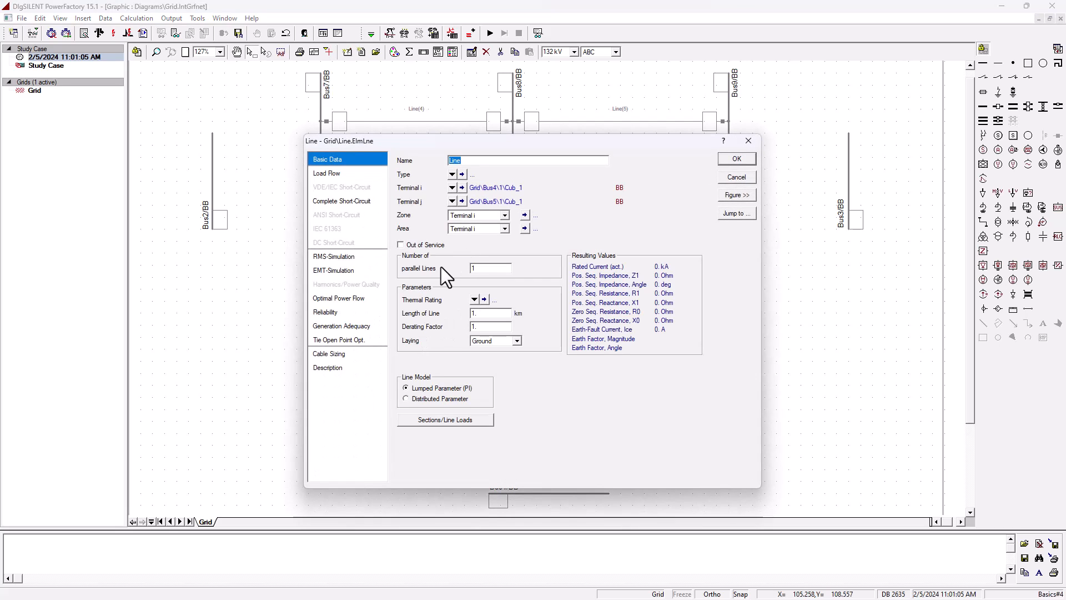
{"action": "double_click", "coordinate": [489, 313]}
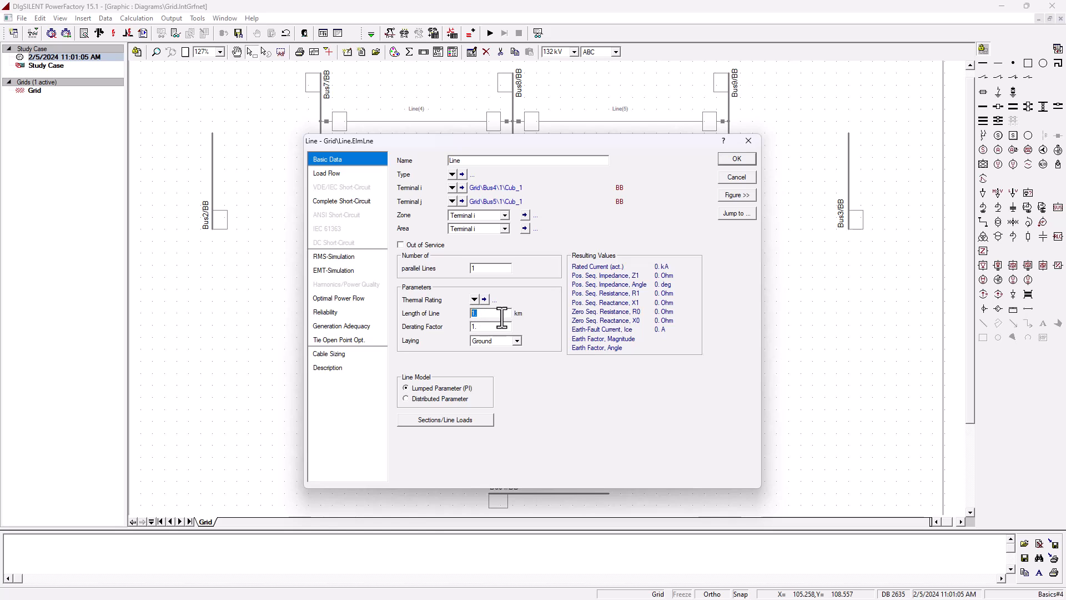
{"action": "left_click", "coordinate": [500, 318]}
{"action": "left_click", "coordinate": [452, 175]}
{"action": "mouse_move", "coordinate": [525, 217]}
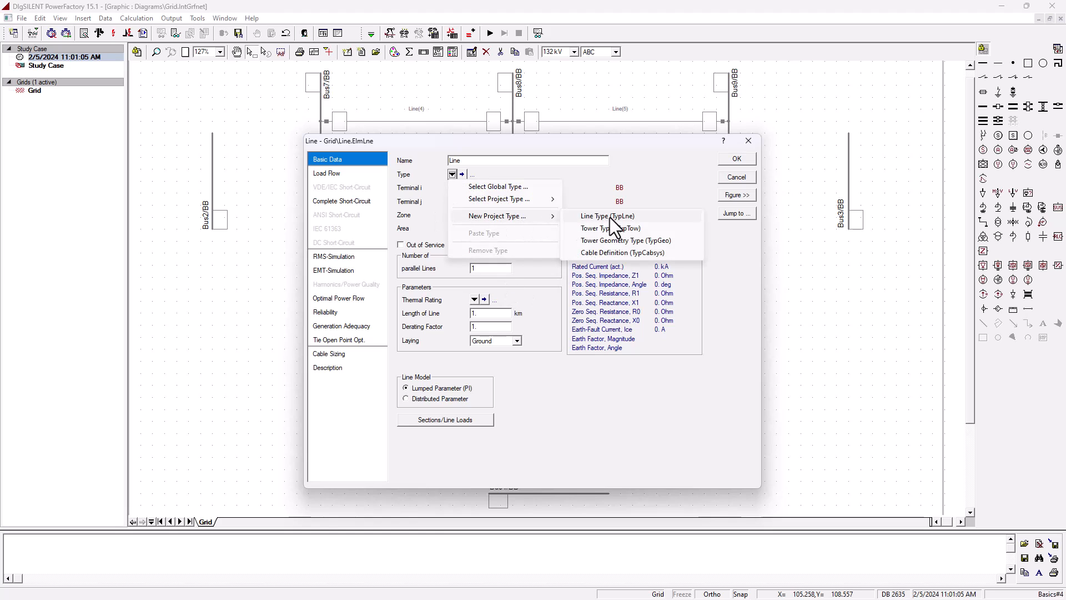
{"action": "left_click", "coordinate": [610, 218]}
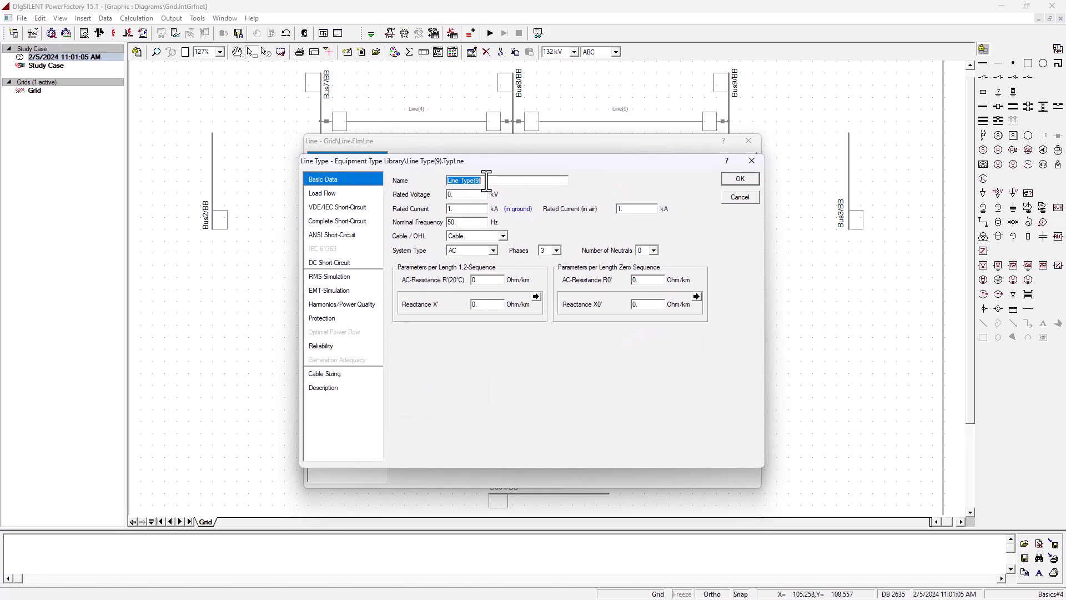
- Name the new line type Line4-5
{"action": "left_click", "coordinate": [459, 180]}
{"action": "double_click", "coordinate": [530, 180]}
{"action": "key", "text": "BackSpace"}
{"action": "type", "text": "4-5"}
{"action": "key", "text": "Tab"}
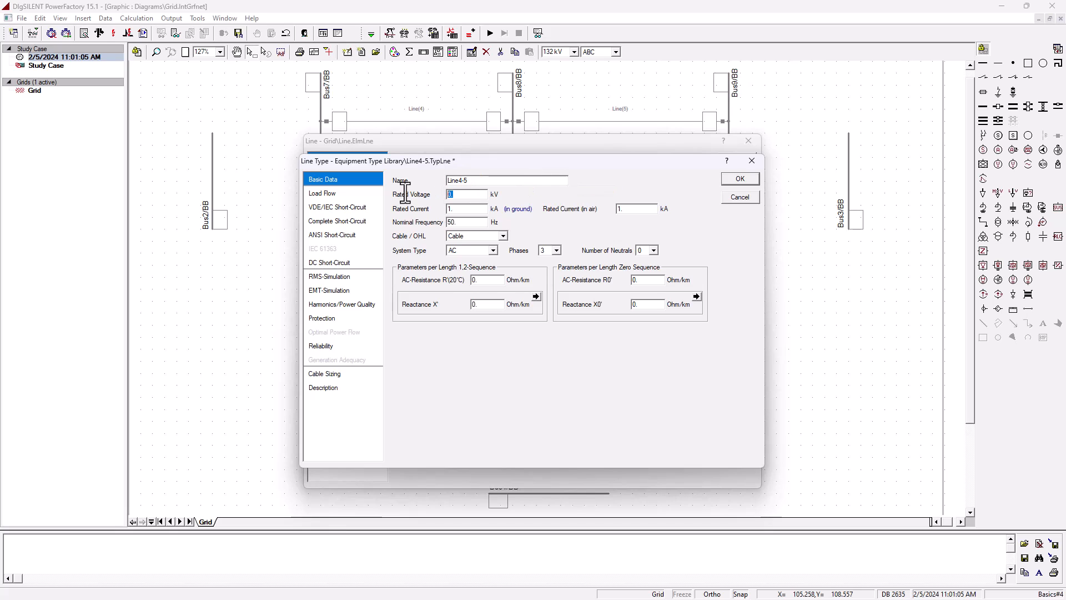
- Define the Line4-5 type as a 230 kV overhead line with R' 5.293 Ohm/km and X' 44.975 Ohm/km, and confirm it
{"action": "type", "text": "230"}
{"action": "key", "text": "Tab"}
{"action": "double_click", "coordinate": [459, 208]}
{"action": "double_click", "coordinate": [458, 194]}
{"action": "left_click", "coordinate": [503, 237]}
{"action": "left_click", "coordinate": [486, 251]}
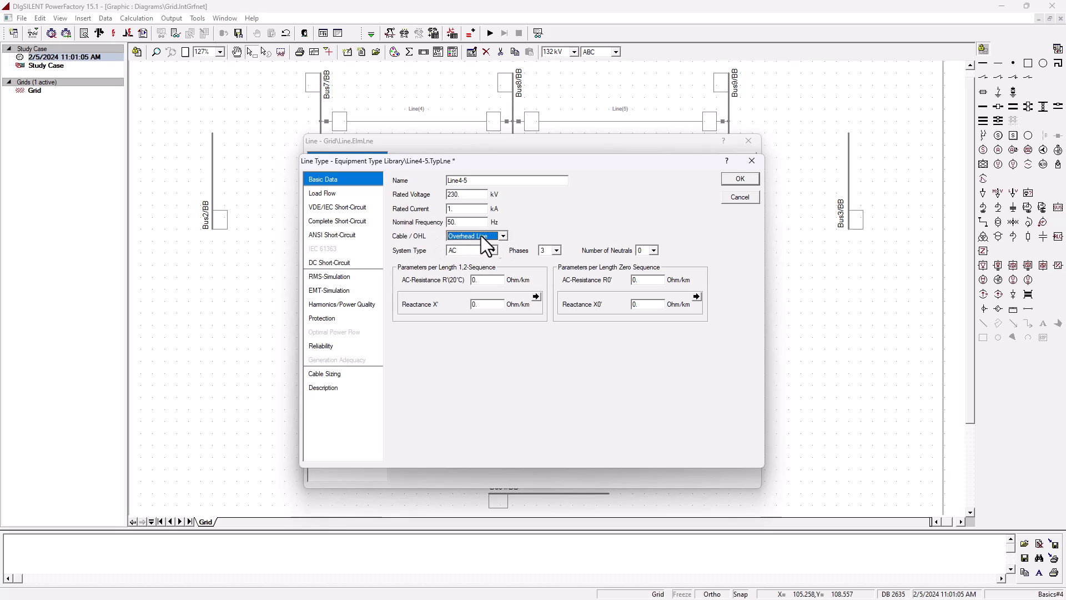
{"action": "left_click_drag", "start_coordinate": [491, 282], "coordinate": [458, 299]}
{"action": "type", "text": "5.293"}
{"action": "key", "text": "Tab"}
{"action": "type", "text": "44.975"}
{"action": "left_click", "coordinate": [333, 193]}
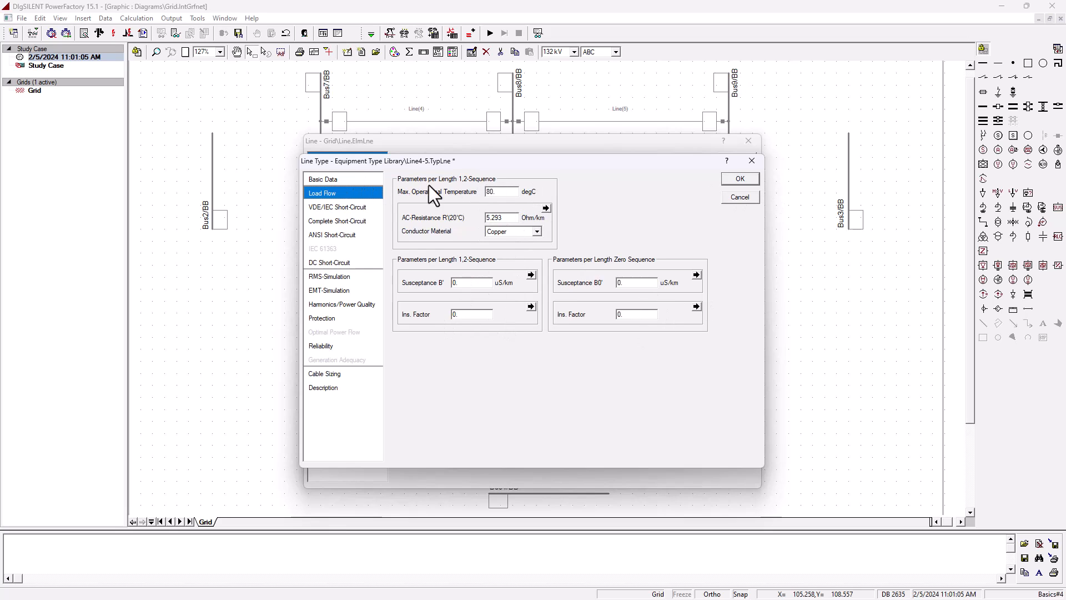
{"action": "left_click", "coordinate": [340, 179]}
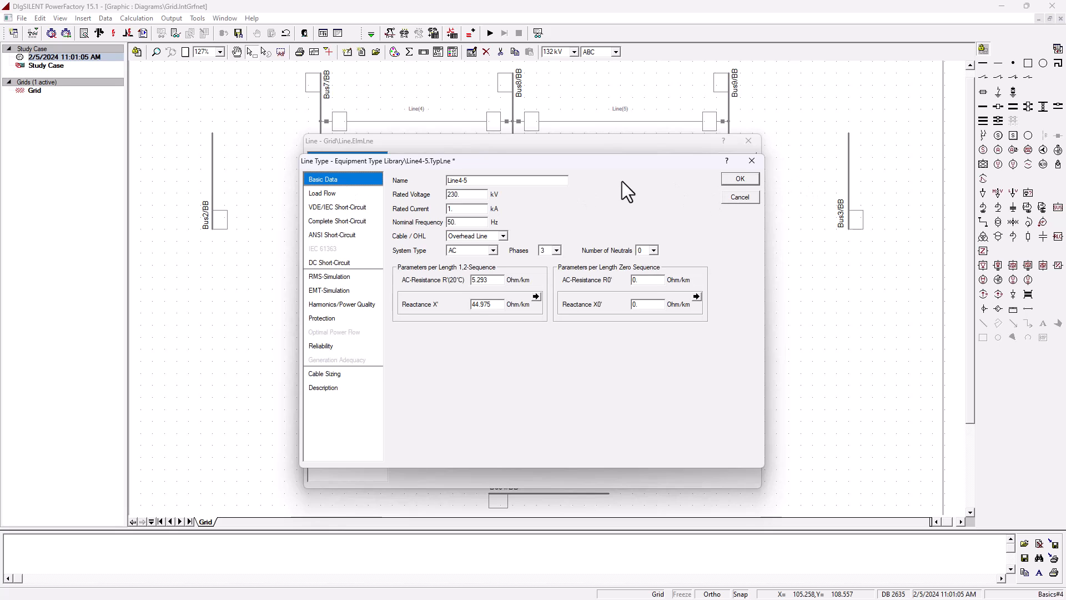
{"action": "left_click", "coordinate": [741, 179]}
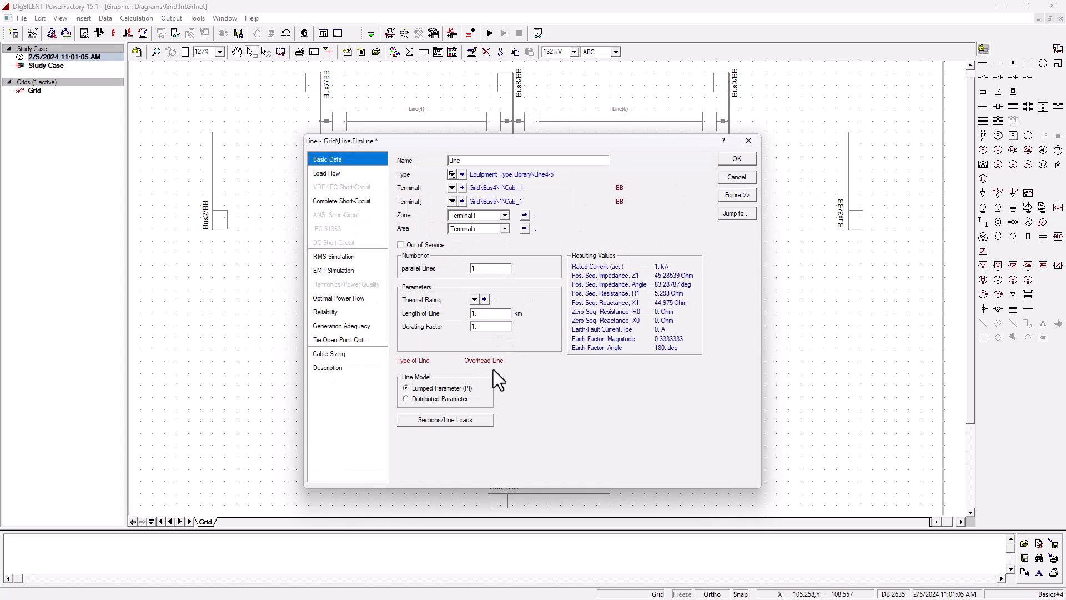
- Rename the Bus4–Bus5 line element to Line4-5 and close its properties
{"action": "left_click", "coordinate": [468, 161]}
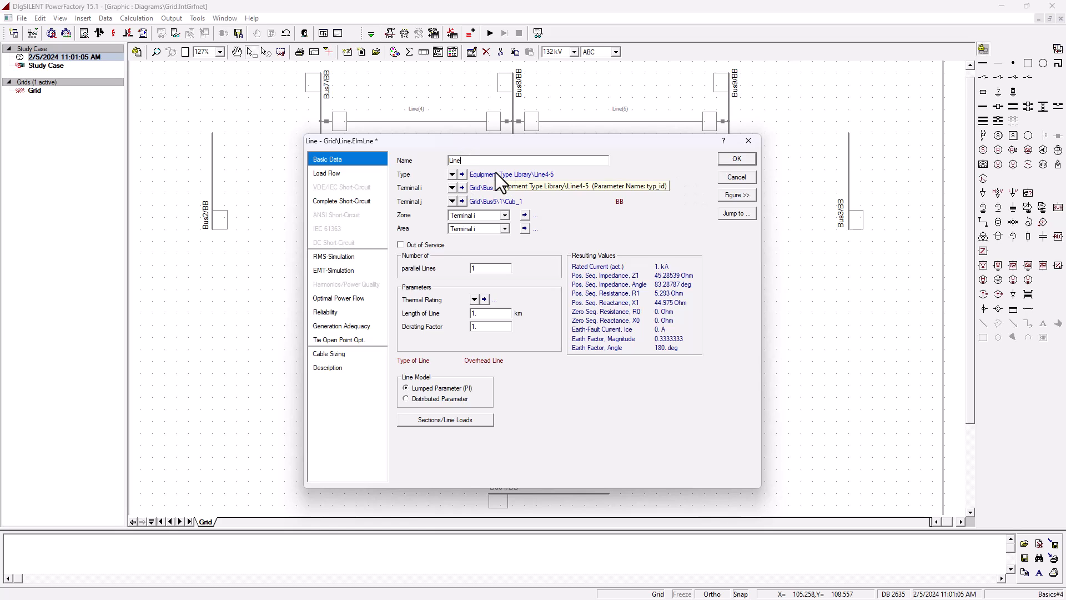
{"action": "type", "text": "4-5"}
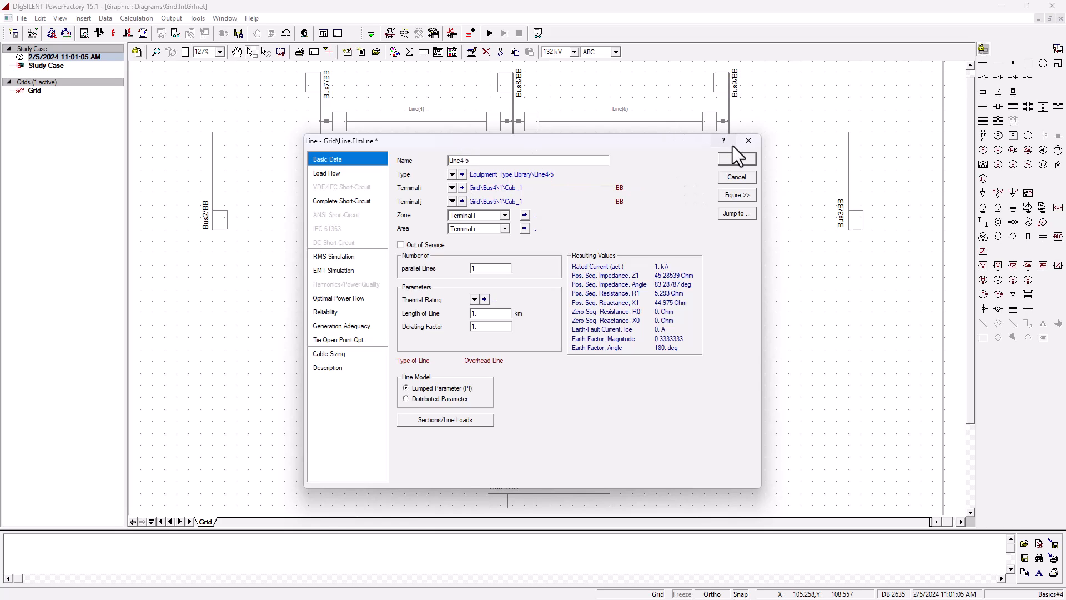
{"action": "left_click", "coordinate": [733, 157]}
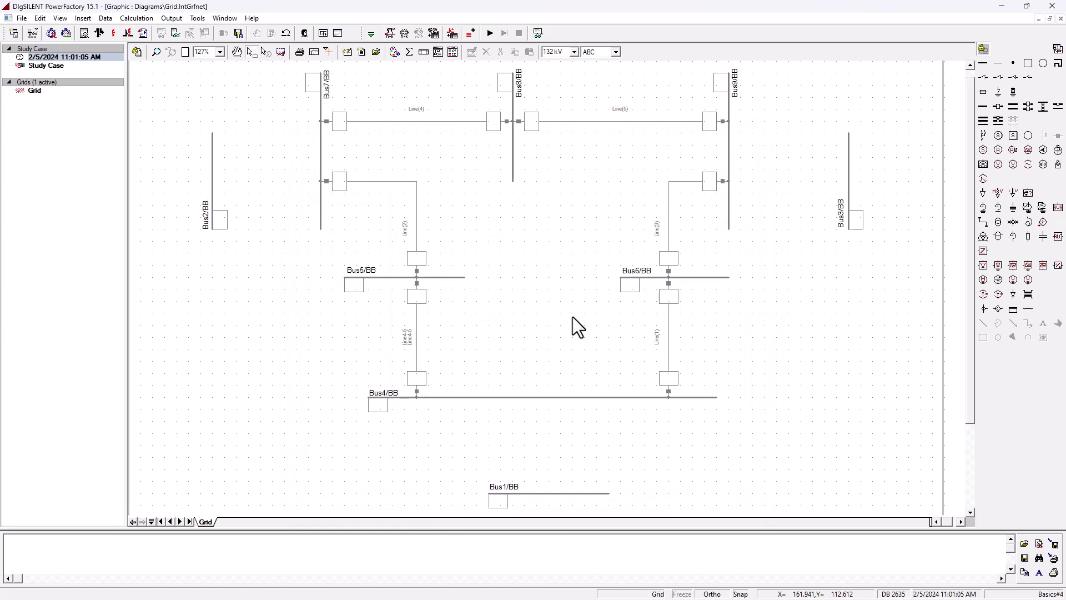
- Open the Bus4–Bus6 line, rename it Line4-6, and create a new project line type named Line4-6
{"action": "left_click", "coordinate": [669, 330]}
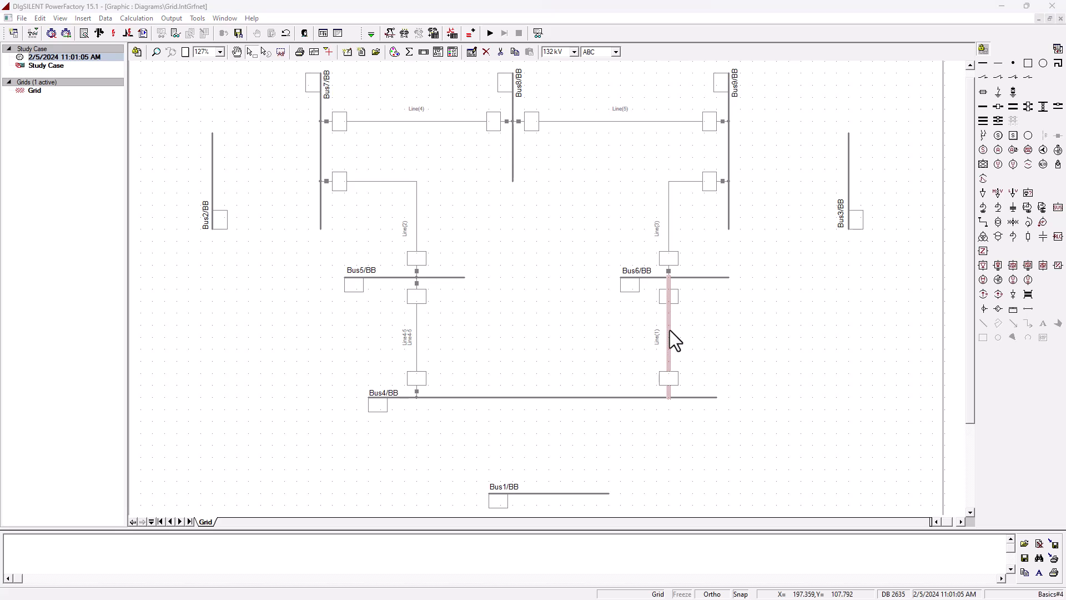
{"action": "double_click", "coordinate": [669, 330]}
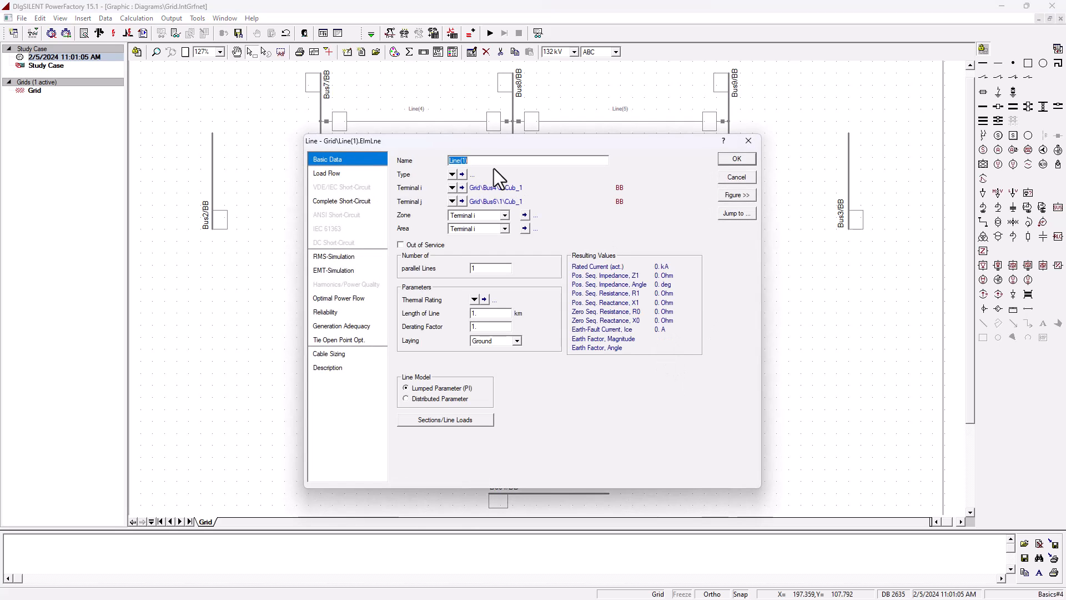
{"action": "left_click_drag", "start_coordinate": [456, 160], "coordinate": [469, 160]}
{"action": "type", "text": "4-6"}
{"action": "left_click", "coordinate": [453, 174]}
{"action": "mouse_move", "coordinate": [518, 215]}
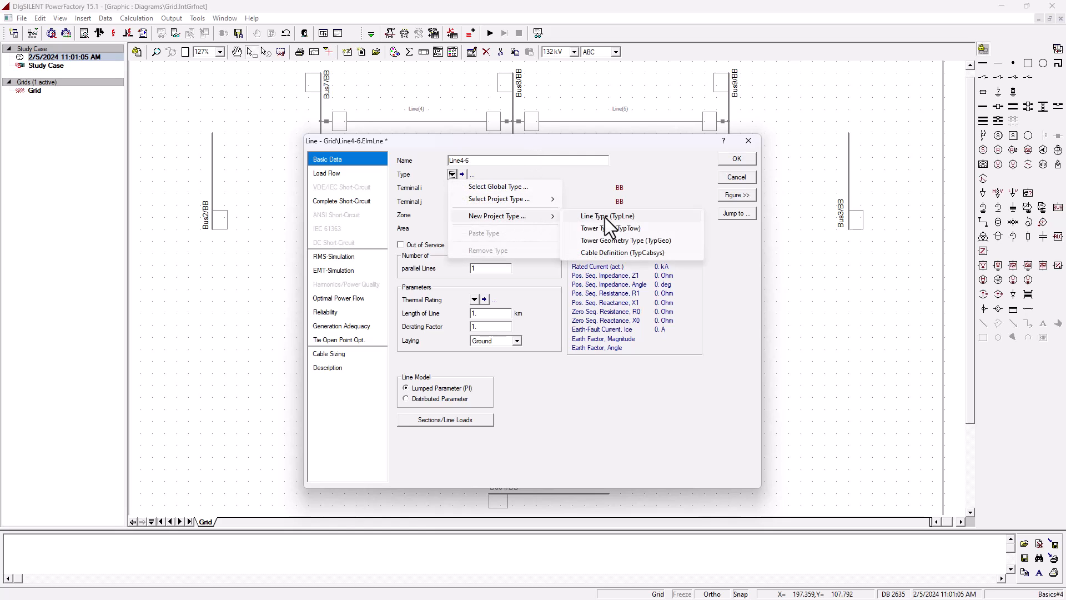
{"action": "left_click", "coordinate": [605, 218]}
{"action": "type", "text": "Line4-6"}
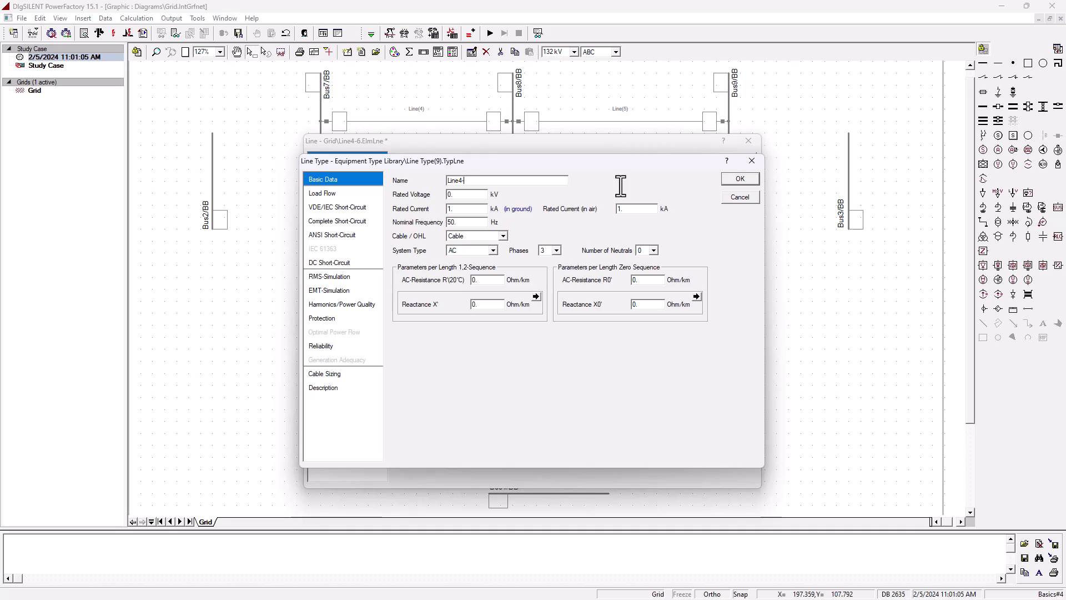
- Set the Line4-6 type to 230 kV overhead line with R' 8.994 and X' 48.668 Ohm/km, and confirm both dialogs
{"action": "key", "text": "Tab"}
{"action": "type", "text": "230"}
{"action": "left_click", "coordinate": [475, 238]}
{"action": "left_click", "coordinate": [469, 252]}
{"action": "left_click", "coordinate": [483, 281]}
{"action": "left_click_drag", "start_coordinate": [484, 280], "coordinate": [452, 281]}
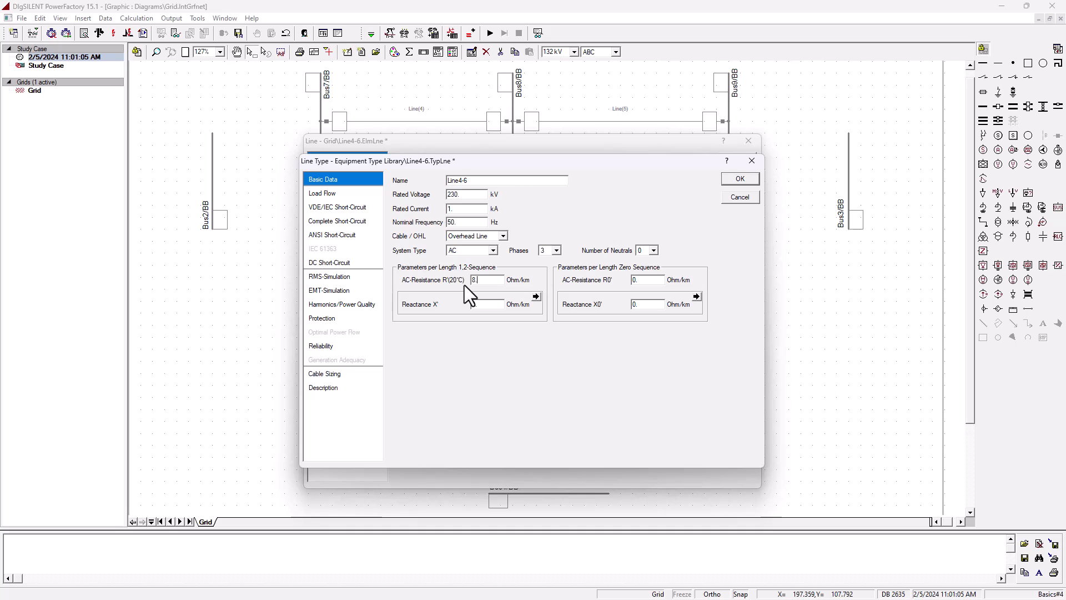
{"action": "left_click_drag", "start_coordinate": [500, 304], "coordinate": [411, 305]}
{"action": "type", "text": "48.668"}
{"action": "key", "text": "Return"}
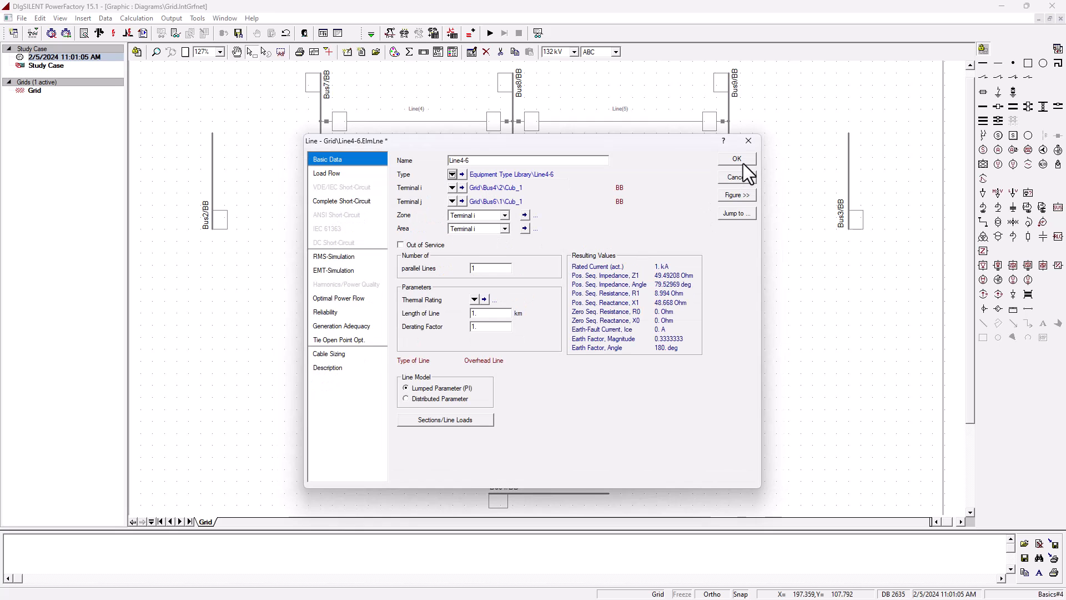
{"action": "left_click", "coordinate": [743, 163]}
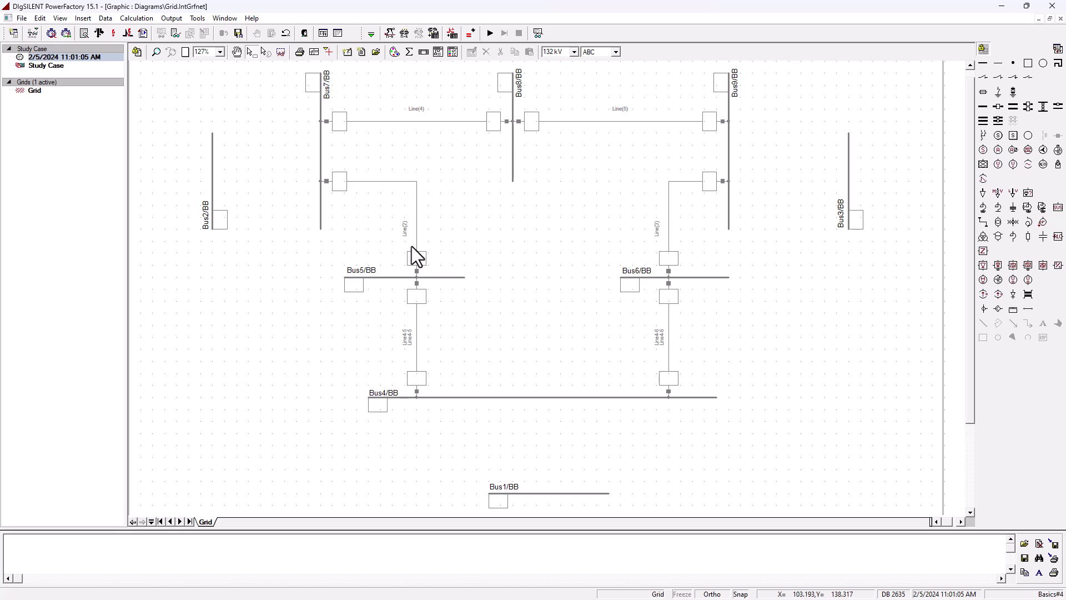
- Open the Bus5–Bus7 line, rename it Line5-7, and create a new project line type for it
{"action": "double_click", "coordinate": [417, 215]}
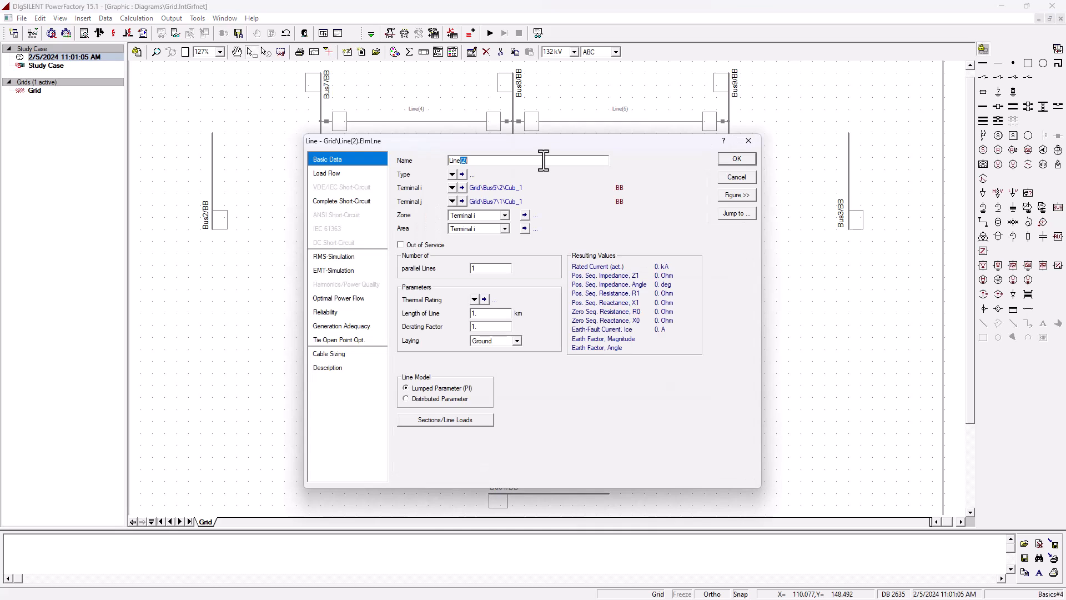
{"action": "type", "text": "5-7"}
{"action": "left_click", "coordinate": [453, 175]}
{"action": "left_click", "coordinate": [602, 215]}
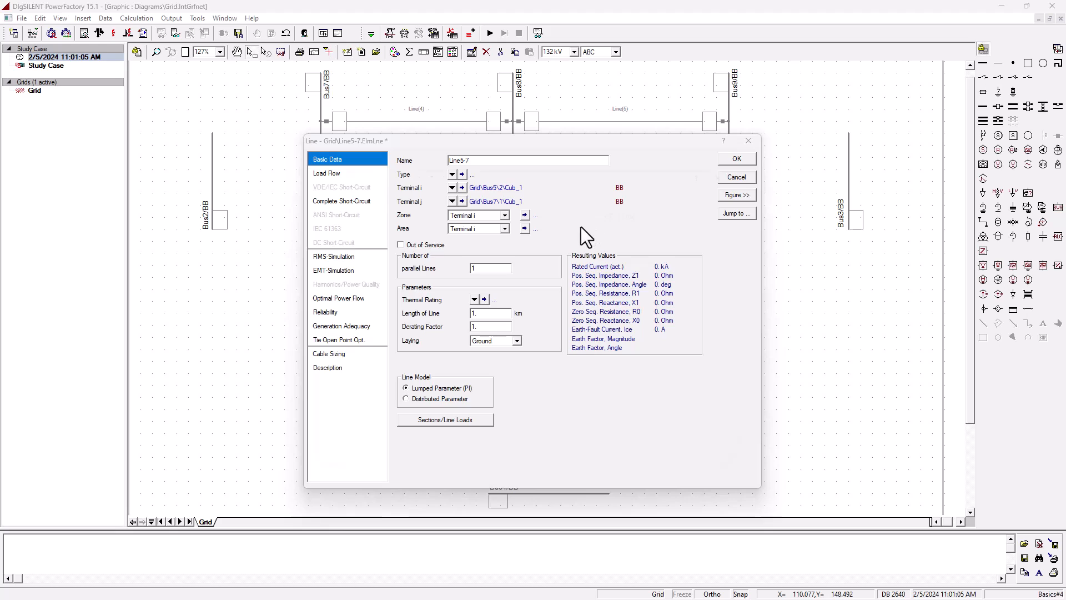
- Define the new type as Line5-7, 230 kV overhead line, R' 16.93 and X' 85.165 Ohm/km, and confirm both dialogs
{"action": "type", "text": "230."}
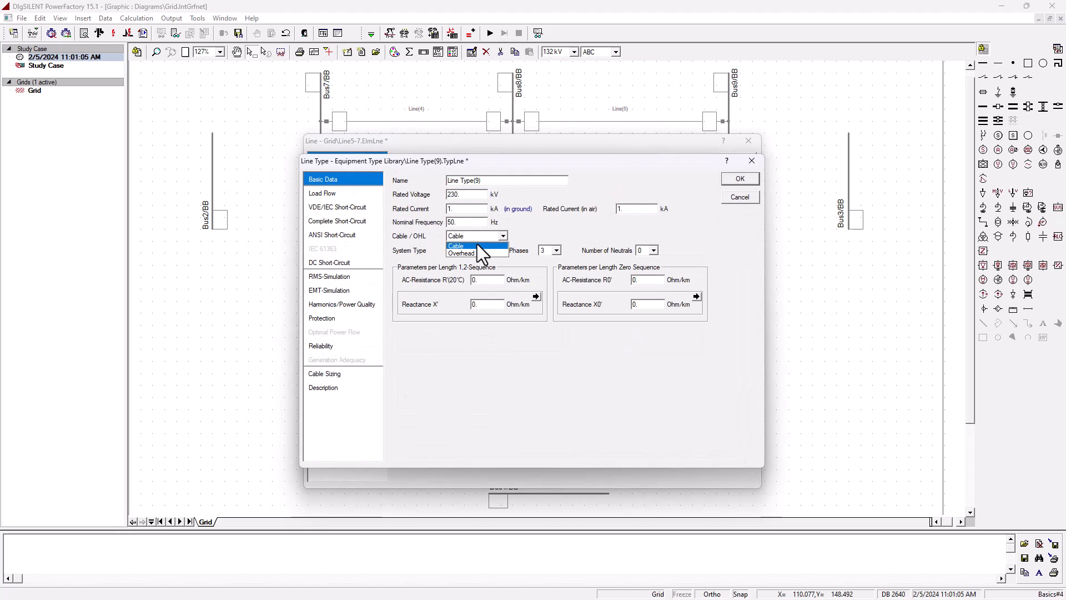
{"action": "left_click", "coordinate": [478, 253]}
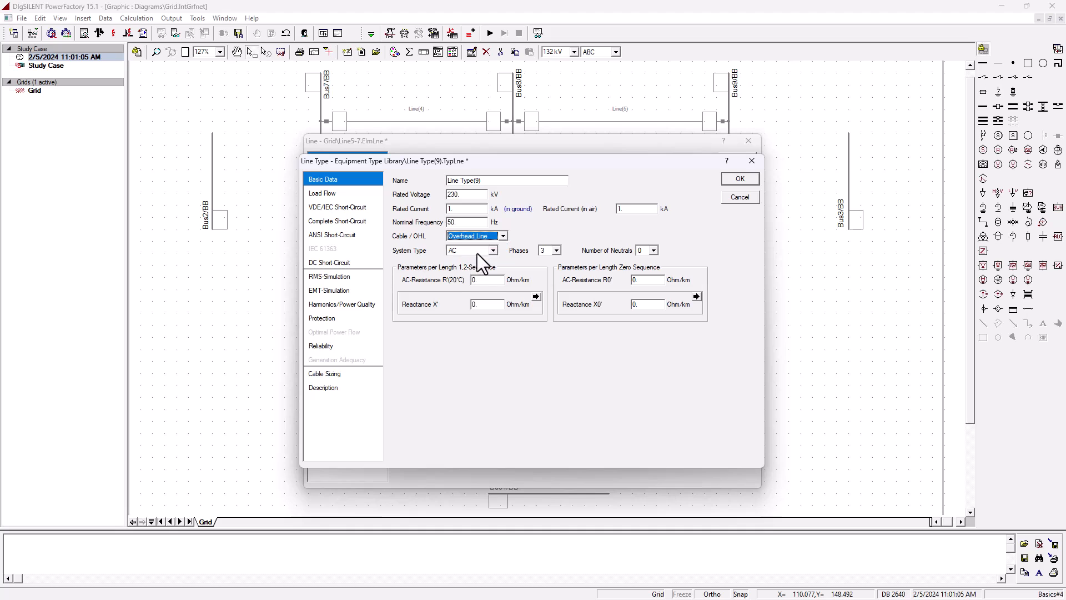
{"action": "left_click", "coordinate": [484, 281]}
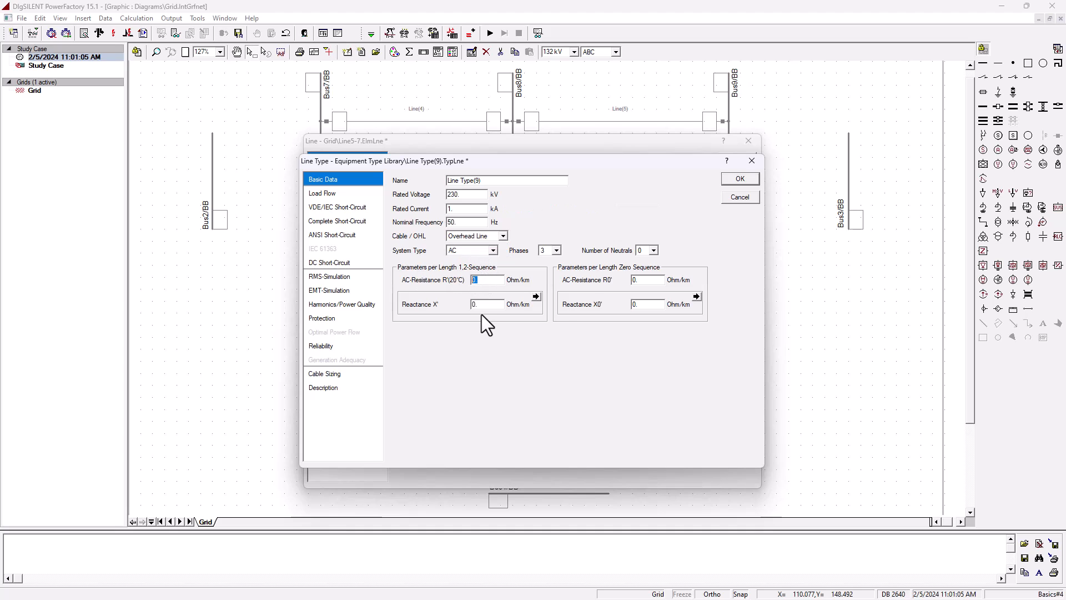
{"action": "type", "text": "16.93"}
{"action": "key", "text": "Tab"}
{"action": "type", "text": "8"}
{"action": "type", "text": "5"}
{"action": "type", "text": ".165"}
{"action": "type", "text": "5-7"}
{"action": "left_click", "coordinate": [742, 178]}
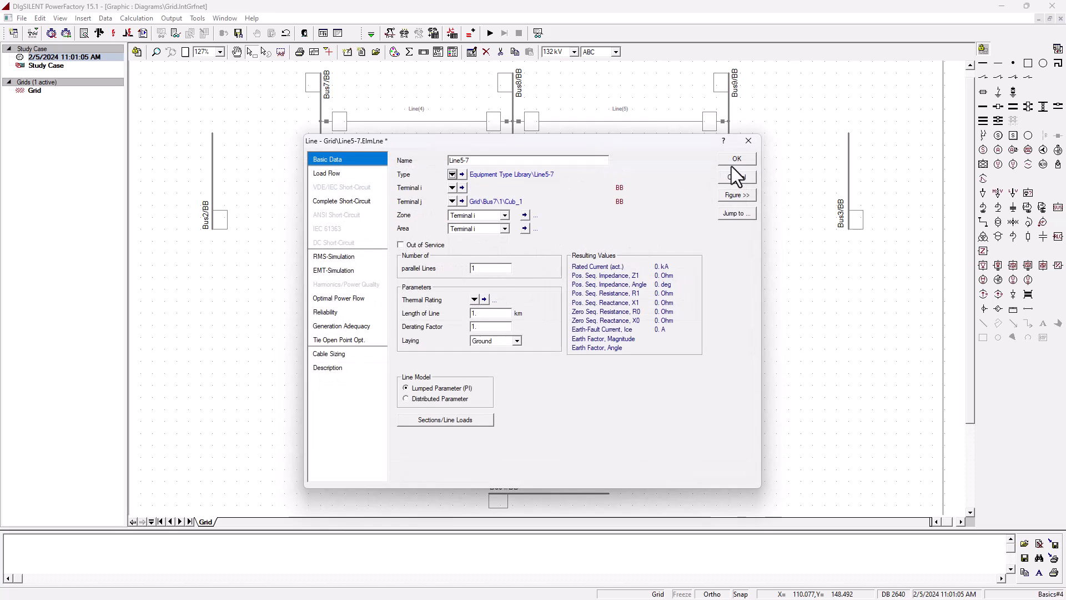
{"action": "left_click", "coordinate": [734, 159]}
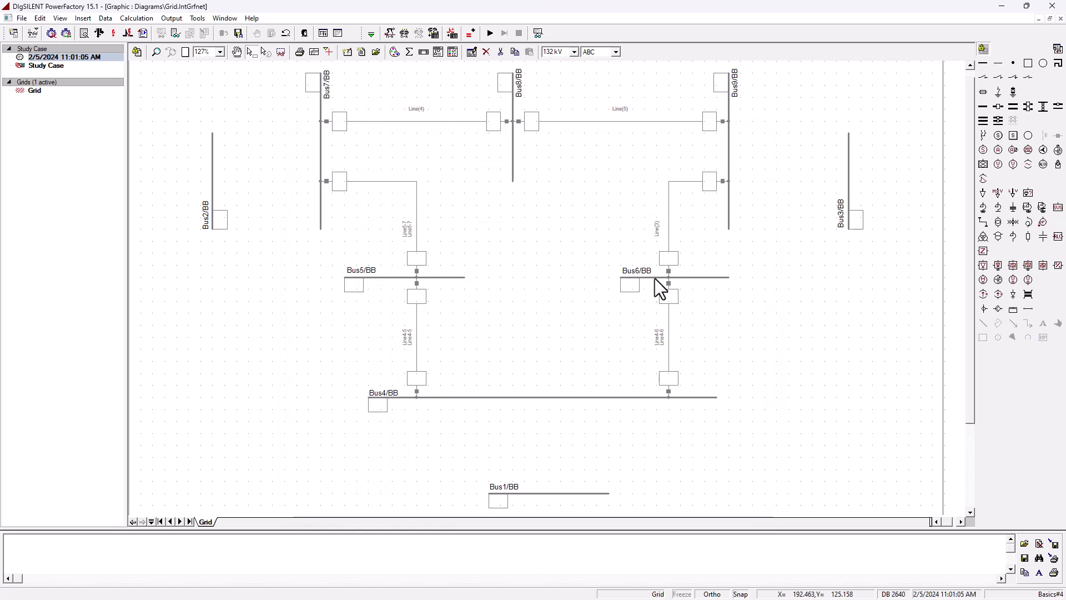
- Open the Bus6–Bus9 line, rename it Line6-9, and create a new project line type for it
{"action": "double_click", "coordinate": [668, 210]}
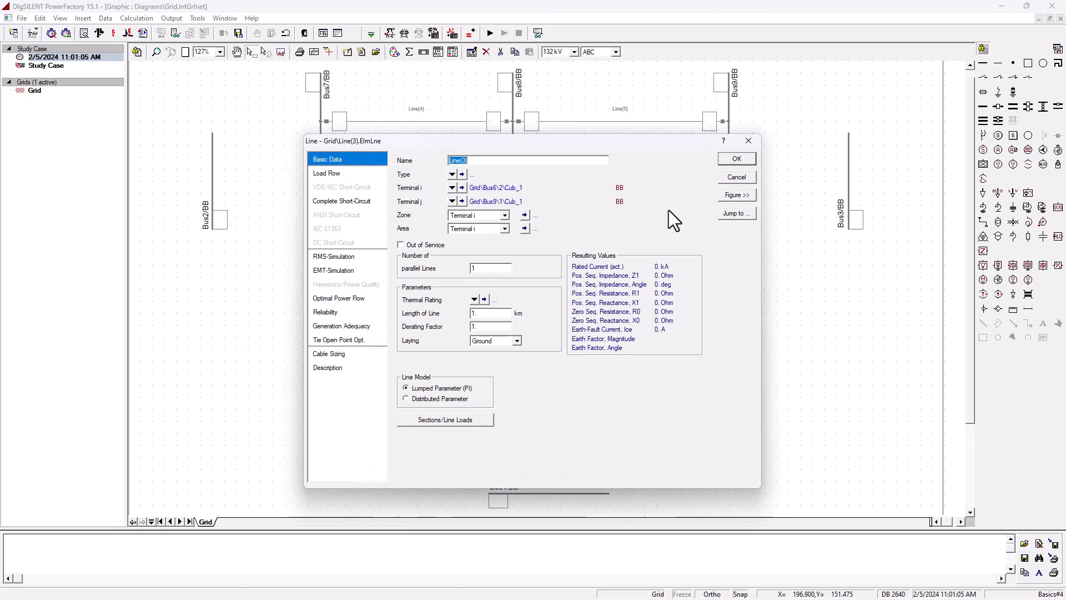
{"action": "left_click_drag", "start_coordinate": [461, 160], "coordinate": [576, 170]}
{"action": "type", "text": "6-9"}
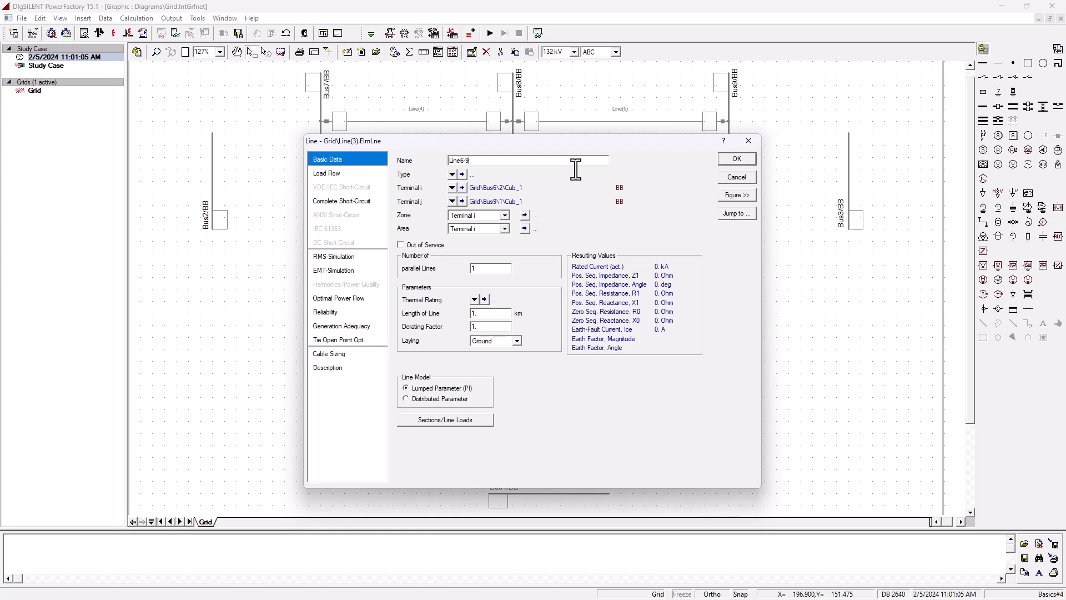
{"action": "left_click", "coordinate": [453, 174]}
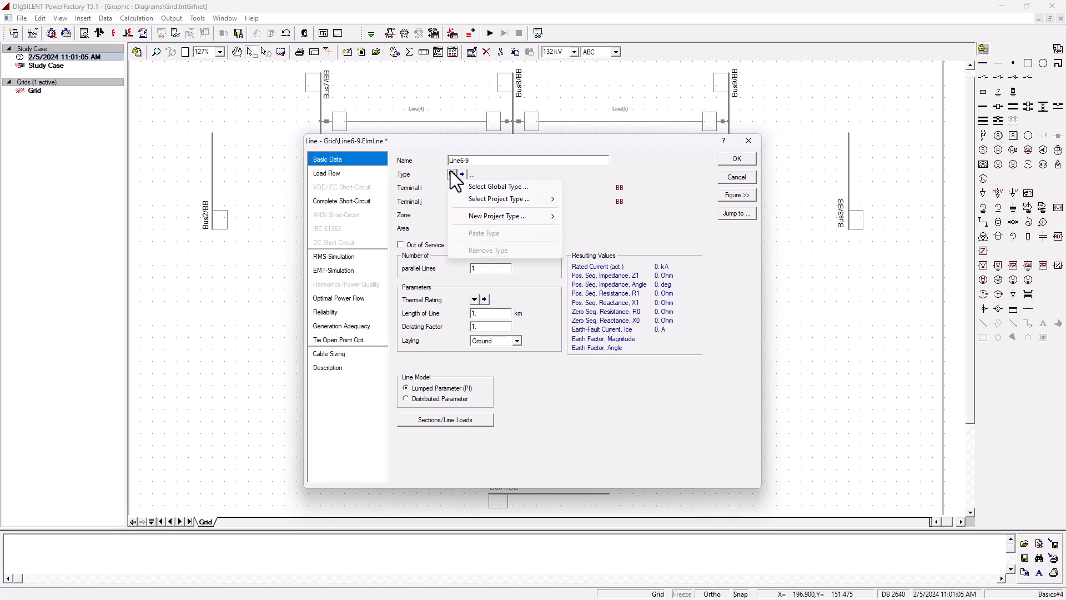
{"action": "mouse_move", "coordinate": [525, 219]}
{"action": "left_click", "coordinate": [622, 215]}
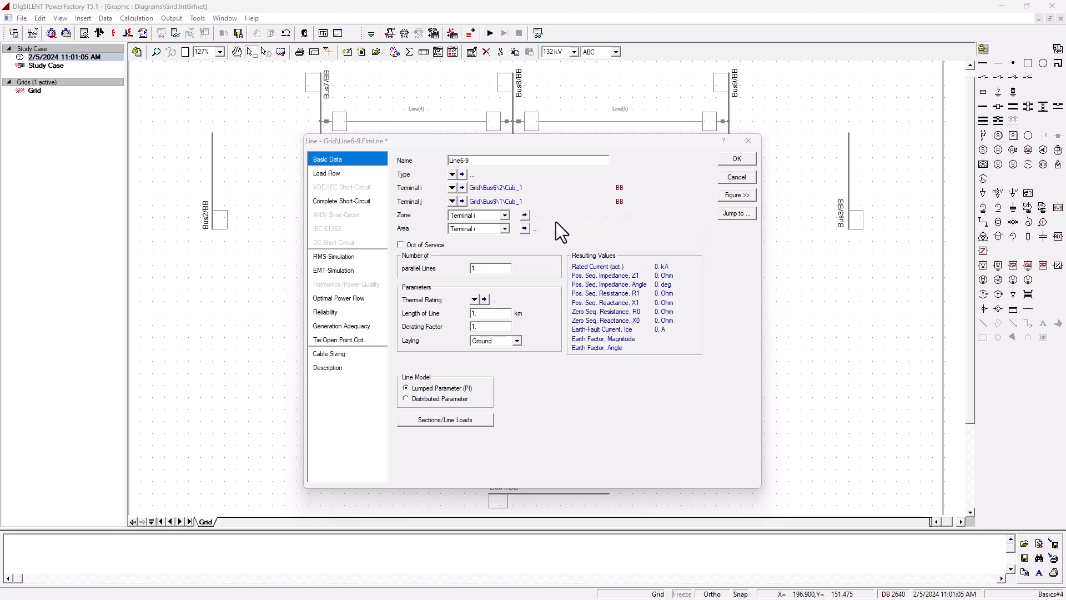
- Define the new type as Line6-9, 230 kV overhead line, R' 20.63 and X' 89.93 Ohm/km, and confirm both dialogs
{"action": "key", "text": "BackSpace"}
{"action": "key", "text": "BackSpace"}
{"action": "type", "text": "230"}
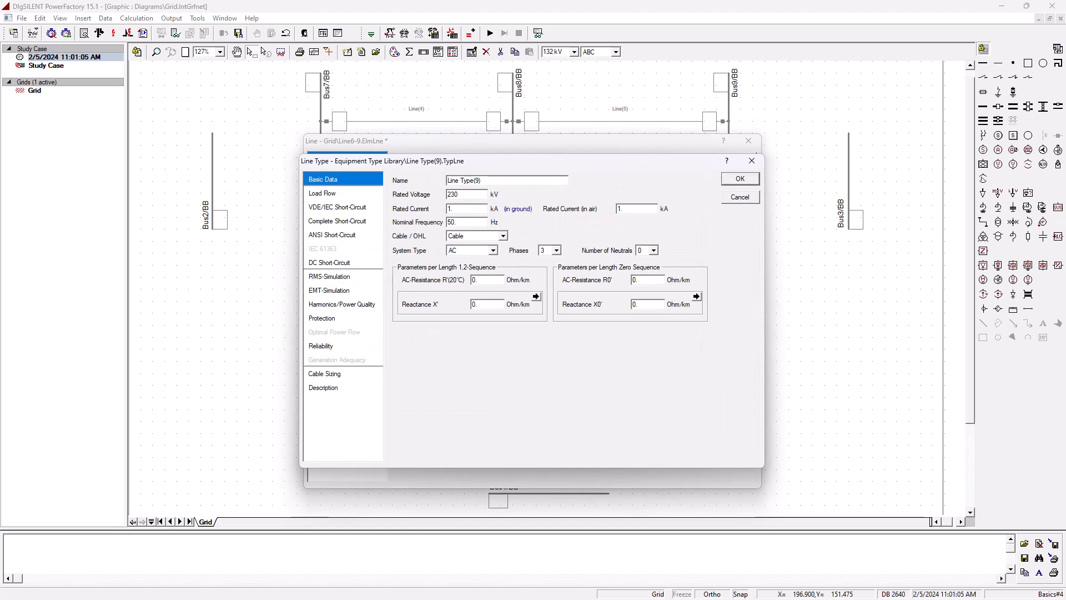
{"action": "double_click", "coordinate": [462, 181]}
{"action": "type", "text": "6-9"}
{"action": "left_click", "coordinate": [486, 238]}
{"action": "left_click", "coordinate": [479, 253]}
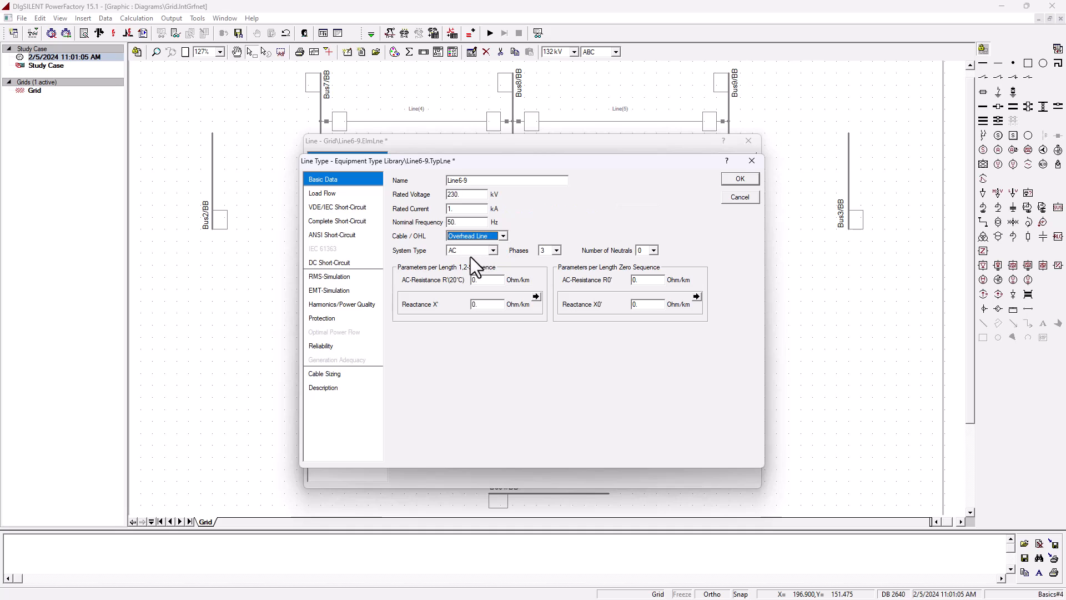
{"action": "double_click", "coordinate": [481, 280]}
{"action": "type", "text": "20.63"}
{"action": "double_click", "coordinate": [481, 304]}
{"action": "type", "text": "89.936"}
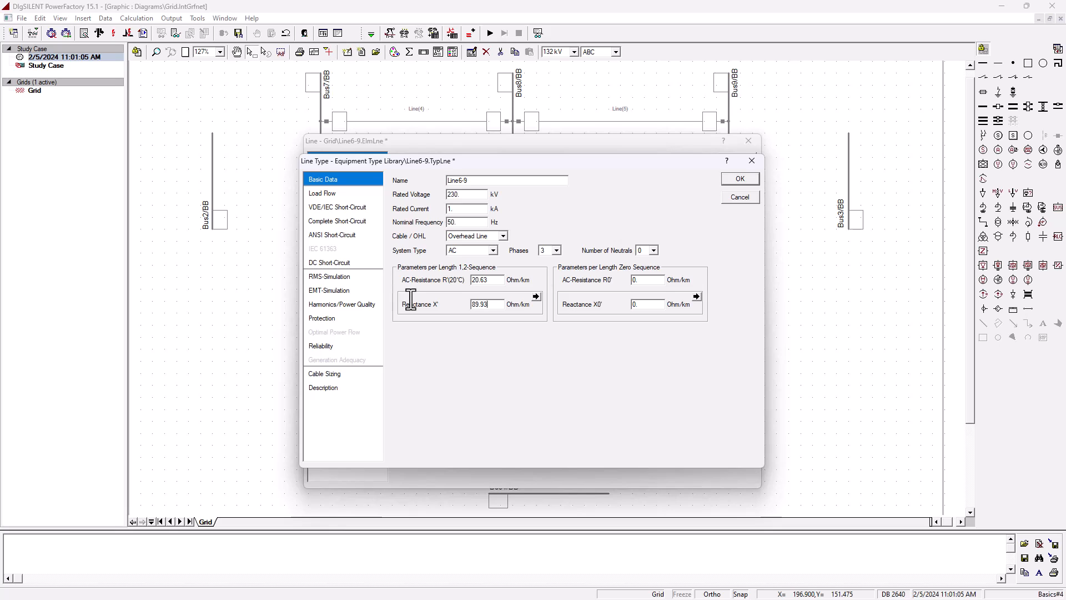
{"action": "left_click", "coordinate": [734, 182]}
{"action": "left_click", "coordinate": [733, 161]}
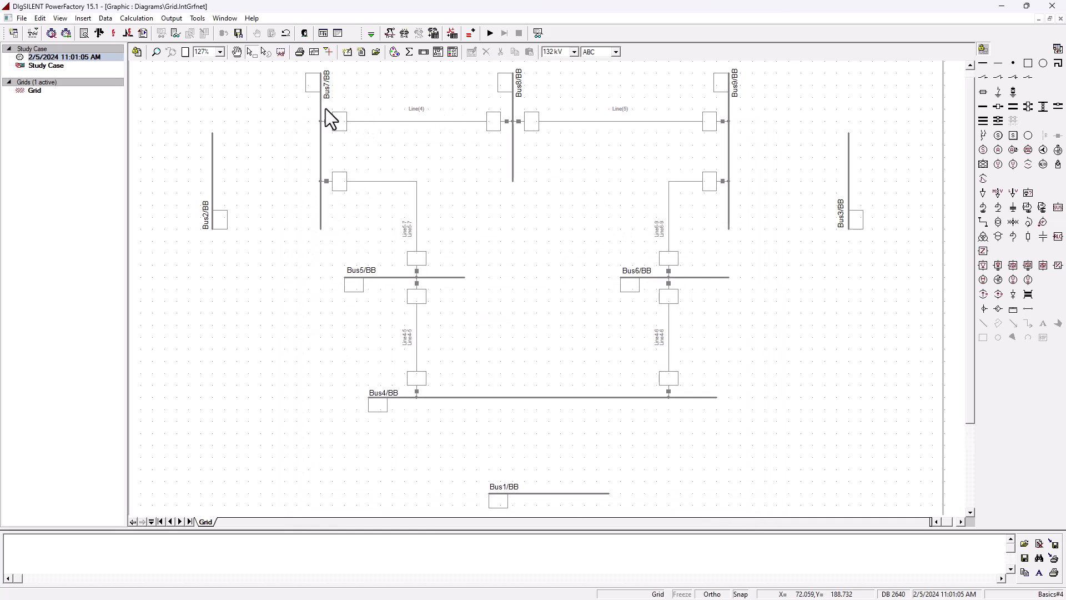
- Open the Bus7–Bus8 line, rename it Line7-8, and create a new project line type for it
{"action": "double_click", "coordinate": [449, 122]}
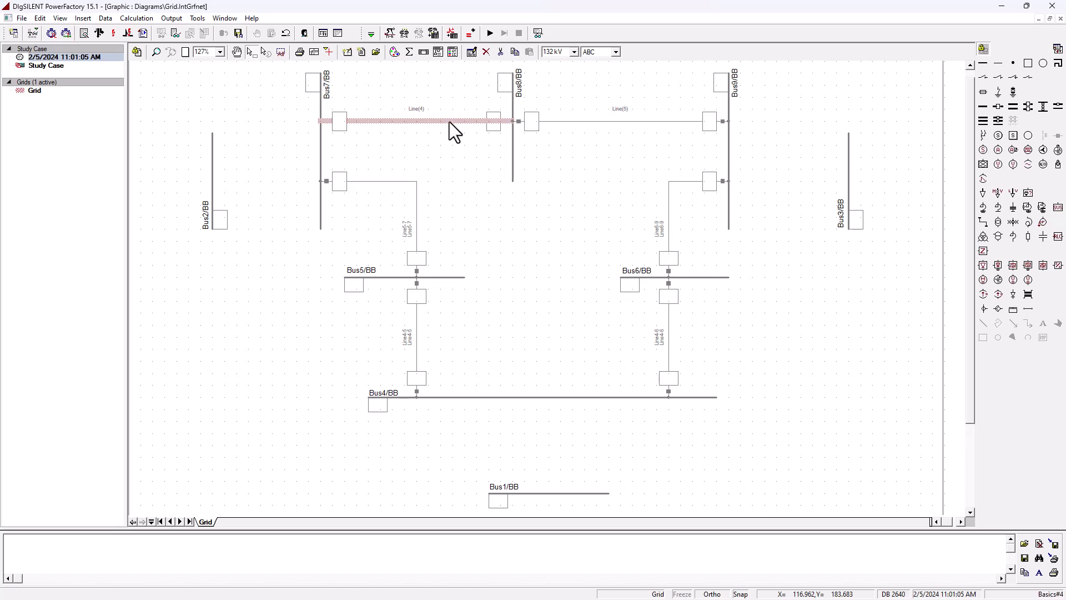
{"action": "type", "text": "Line7-8"}
{"action": "left_click", "coordinate": [452, 174]}
{"action": "left_click", "coordinate": [548, 219]}
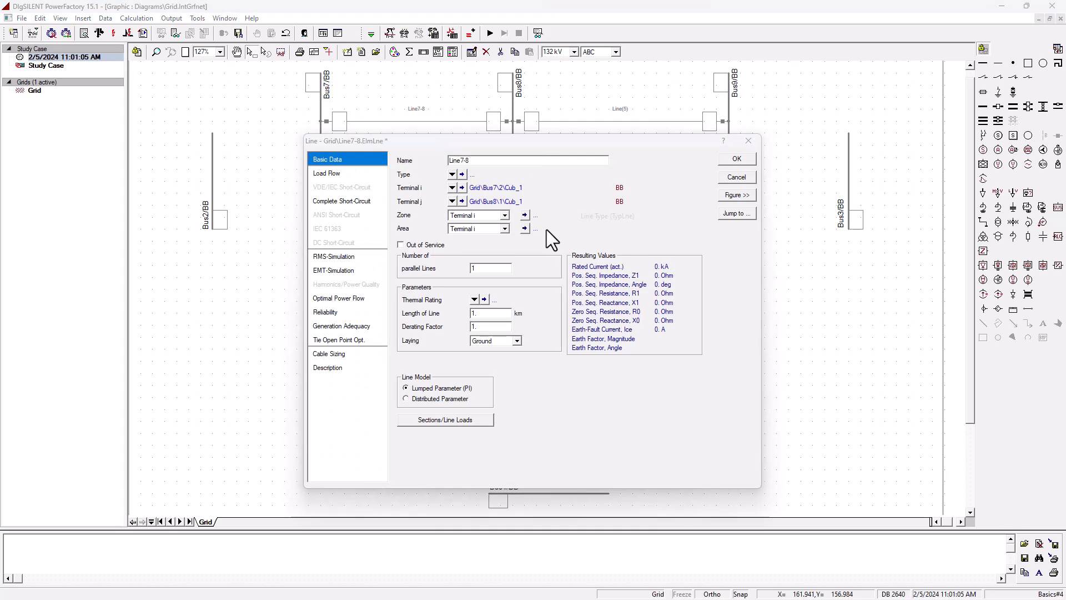
- Define the new type as Line7-8, 230 kV overhead line, R' 4.489 and X' 38.088 Ohm/km, and confirm both dialogs
{"action": "left_click_drag", "start_coordinate": [473, 195], "coordinate": [379, 192]}
{"action": "type", "text": "230"}
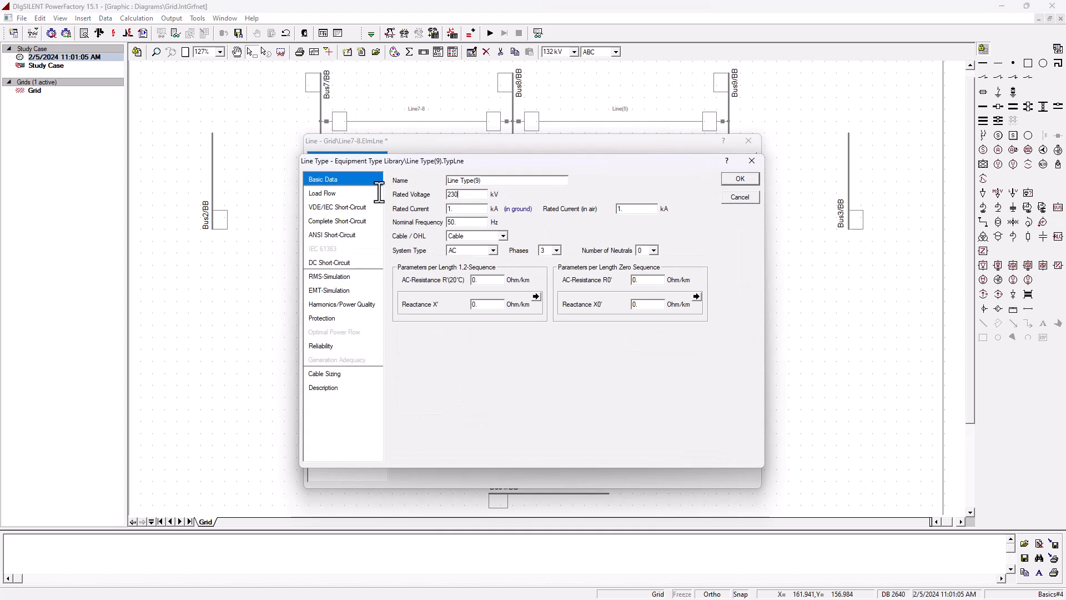
{"action": "left_click_drag", "start_coordinate": [459, 181], "coordinate": [648, 185]}
{"action": "type", "text": "7-8"}
{"action": "left_click", "coordinate": [477, 236]}
{"action": "left_click", "coordinate": [463, 252]}
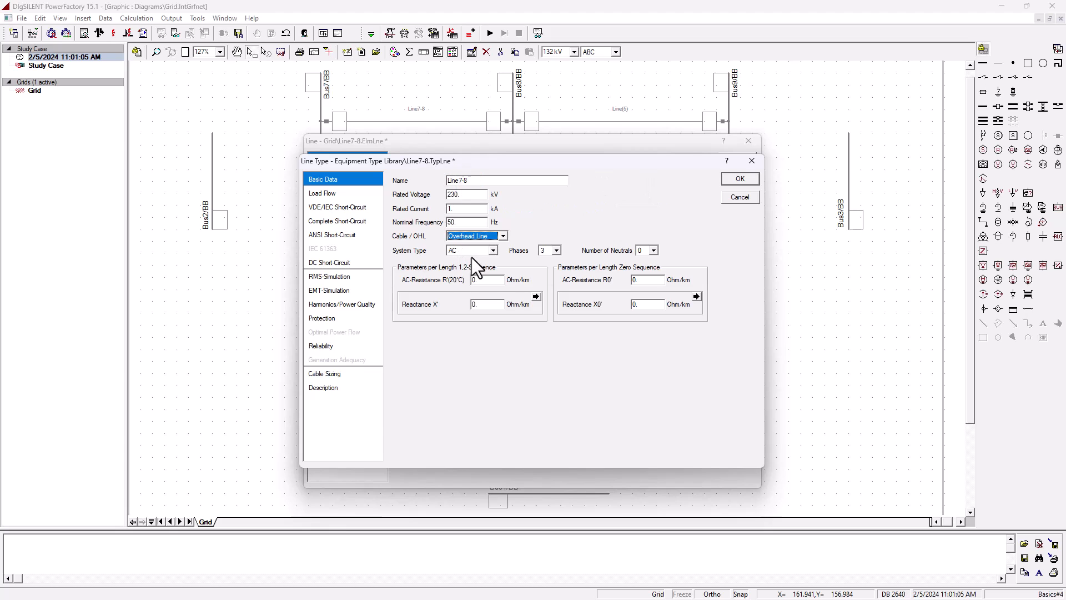
{"action": "type", "text": "4.489"}
{"action": "key", "text": "Tab"}
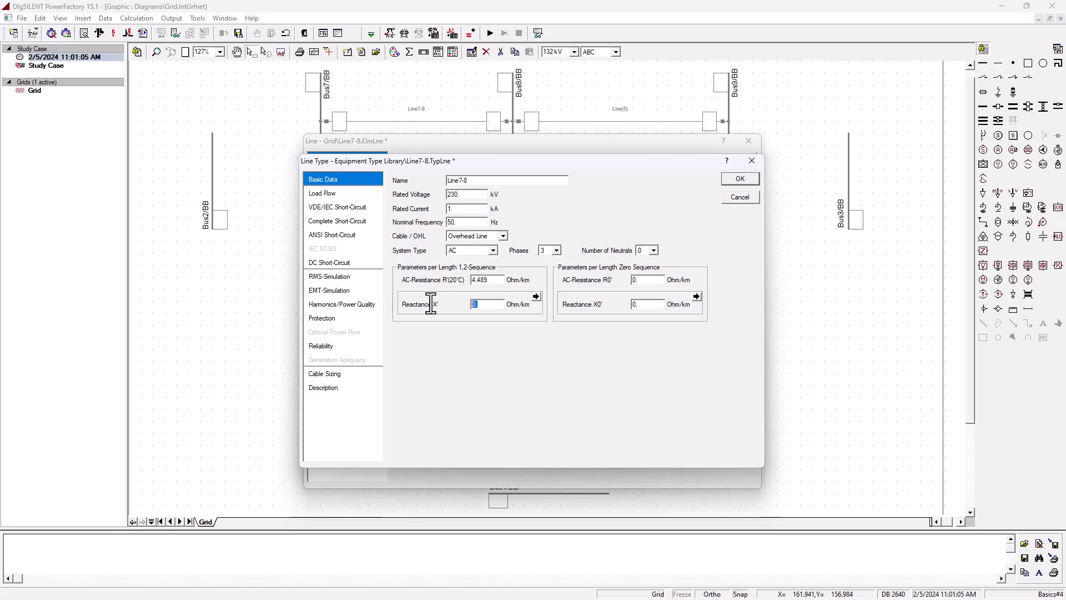
{"action": "type", "text": "38.088"}
{"action": "key", "text": "Return"}
{"action": "key", "text": "Return"}
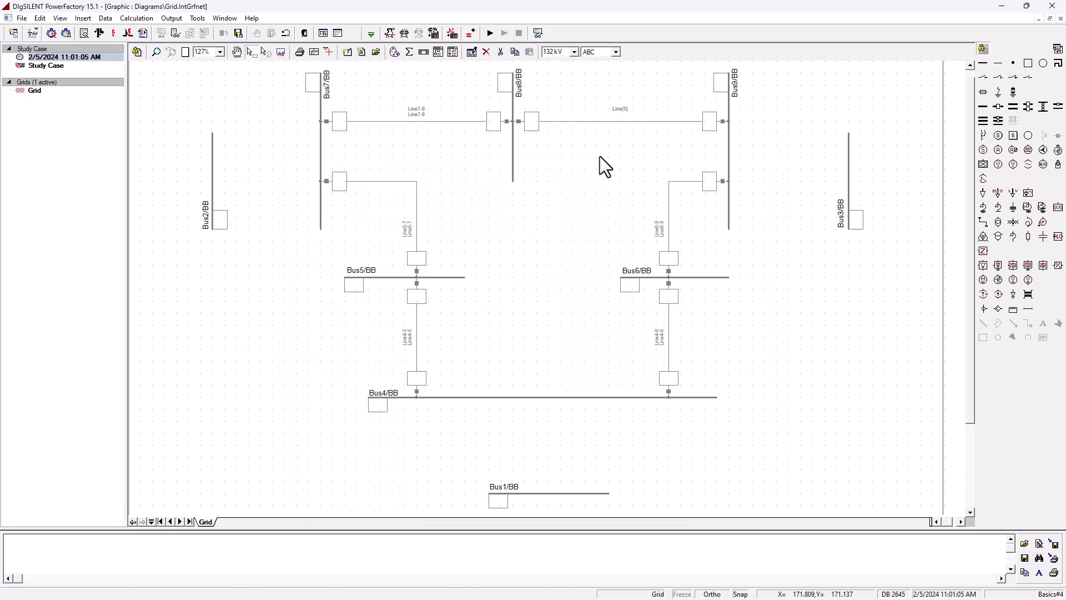
- Open the Bus8–Bus9 line, rename it Line8-9, and create a new project line type for it
{"action": "left_click", "coordinate": [618, 121]}
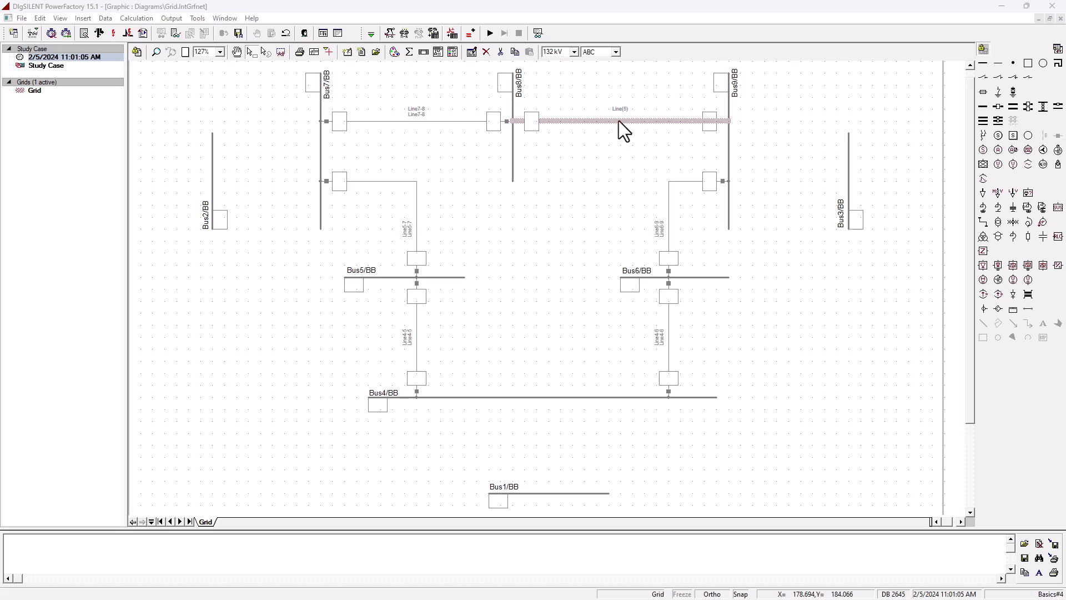
{"action": "double_click", "coordinate": [619, 121]}
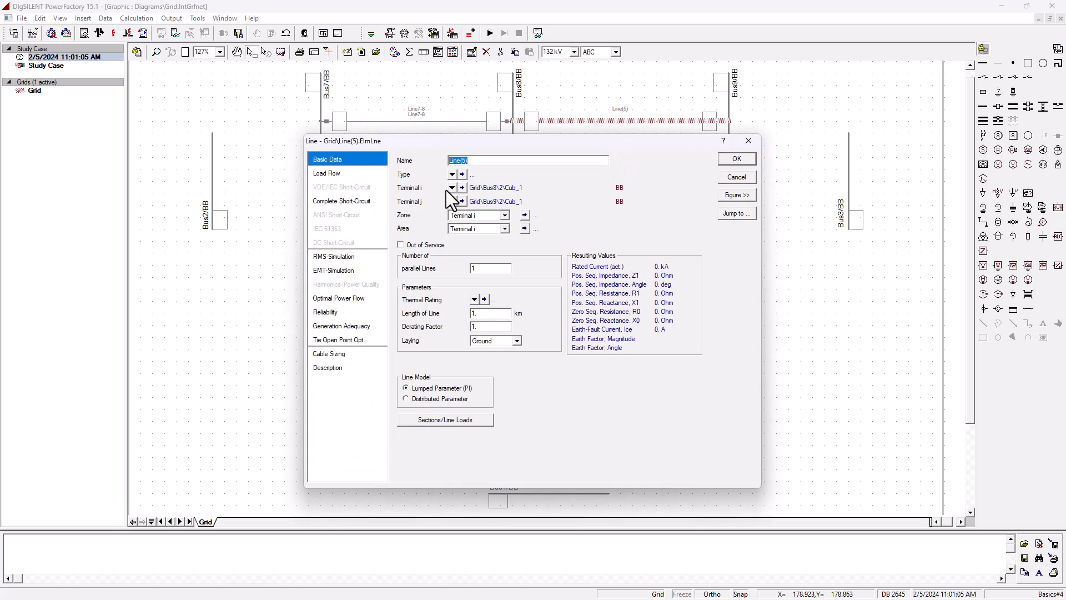
{"action": "left_click_drag", "start_coordinate": [461, 161], "coordinate": [519, 163]}
{"action": "type", "text": "8-9"}
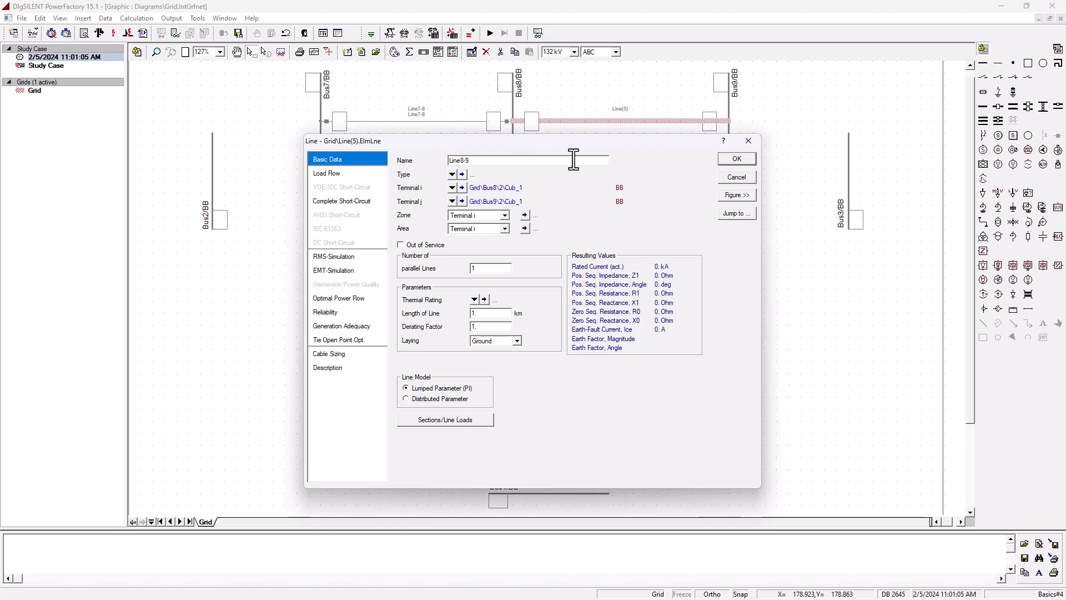
{"action": "left_click", "coordinate": [452, 175]}
{"action": "mouse_move", "coordinate": [517, 211]}
{"action": "left_click", "coordinate": [574, 213]}
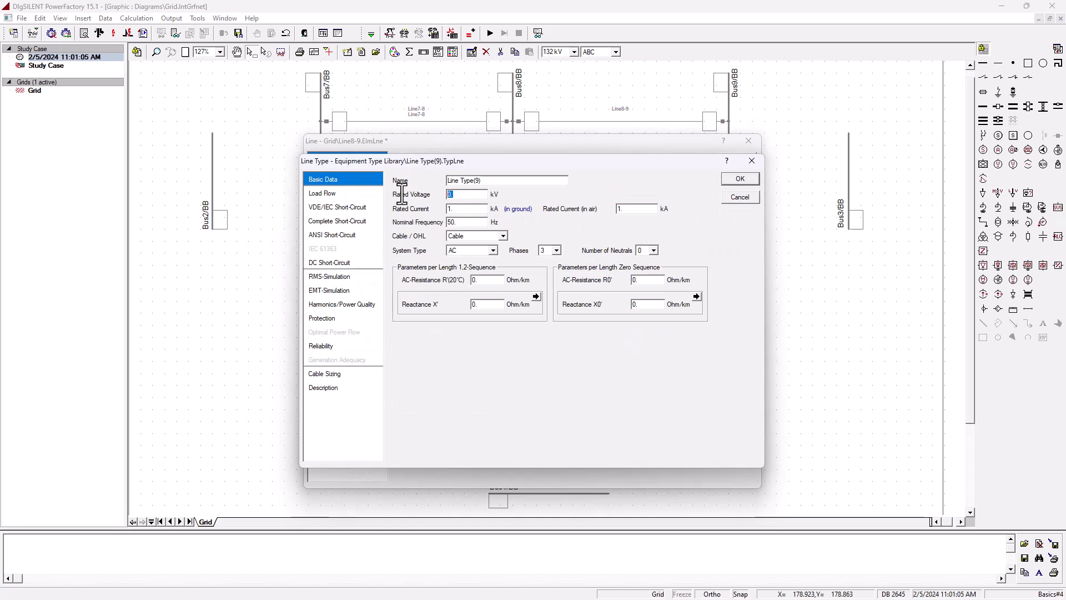
- Define the new type as Line8-9, 230 kV overhead line, R' 6.259 and X' 53 Ohm/km, and confirm both dialogs
{"action": "type", "text": "230"}
{"action": "left_click_drag", "start_coordinate": [460, 180], "coordinate": [658, 188]}
{"action": "type", "text": "8-9"}
{"action": "left_click", "coordinate": [503, 236]}
{"action": "left_click", "coordinate": [471, 252]}
{"action": "double_click", "coordinate": [481, 280]}
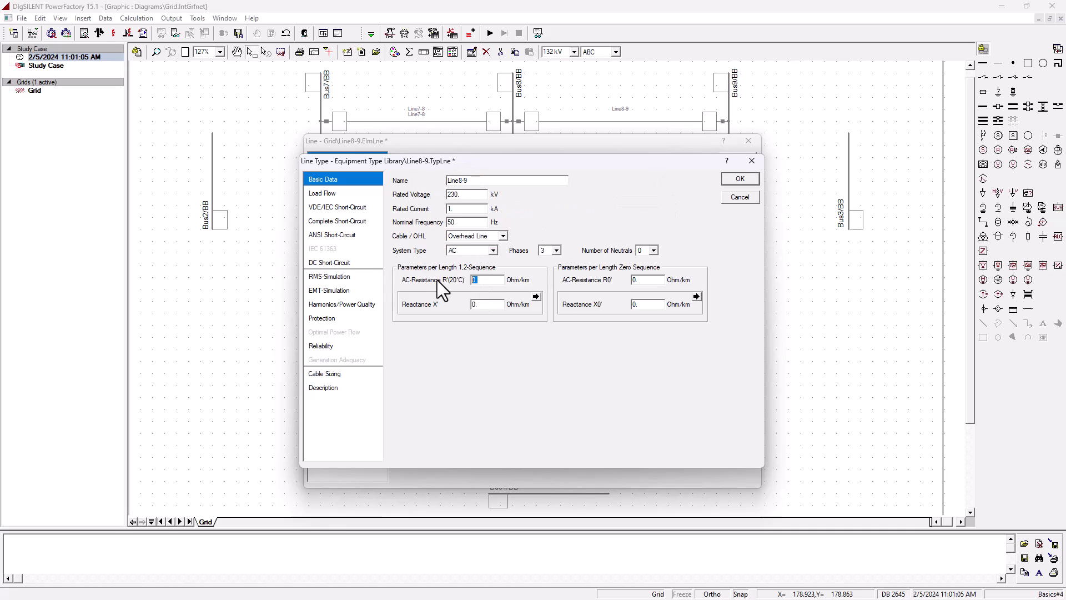
{"action": "type", "text": "6.259"}
{"action": "key", "text": "Tab"}
{"action": "type", "text": "53"}
{"action": "left_click", "coordinate": [742, 178]}
{"action": "left_click", "coordinate": [737, 160]}
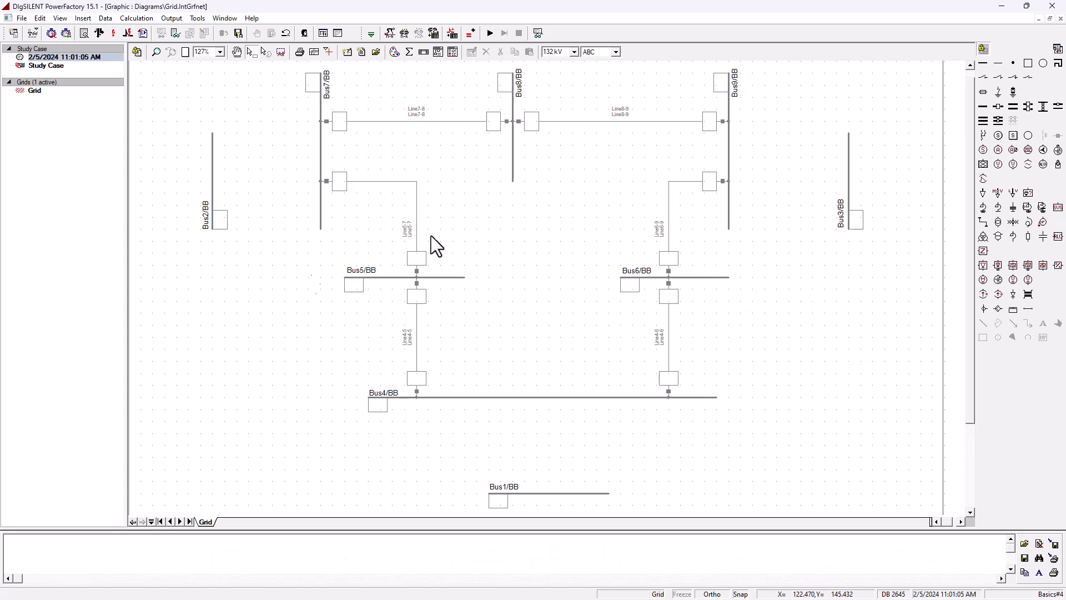
- Review the generator parameter table, then place an External Grid connected to Bus1
{"action": "left_click_drag", "start_coordinate": [0, 166], "coordinate": [668, 158]}
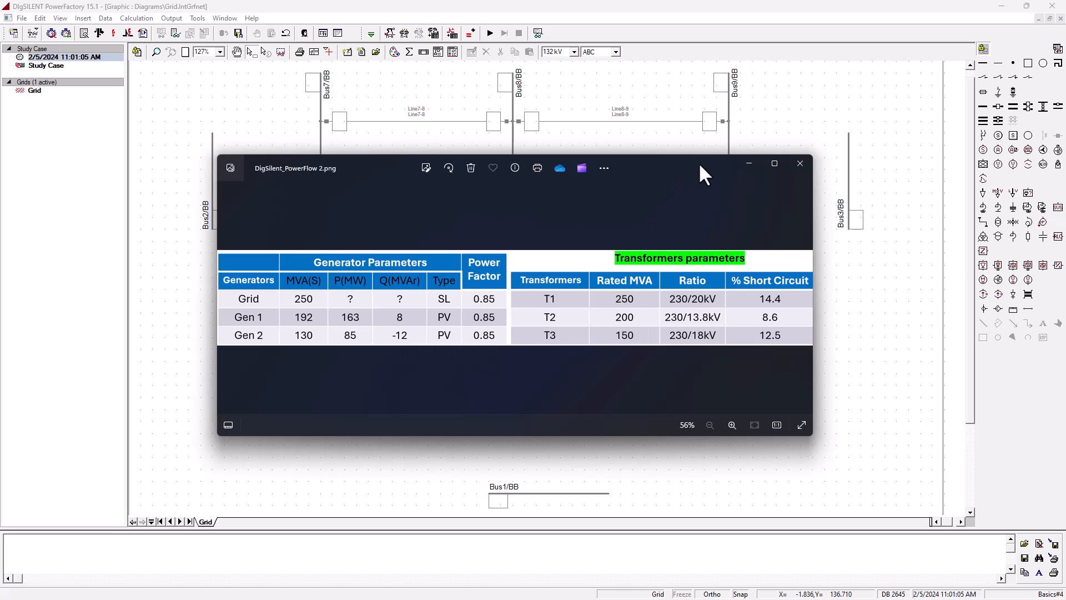
{"action": "left_click_drag", "start_coordinate": [722, 161], "coordinate": [0, 159]}
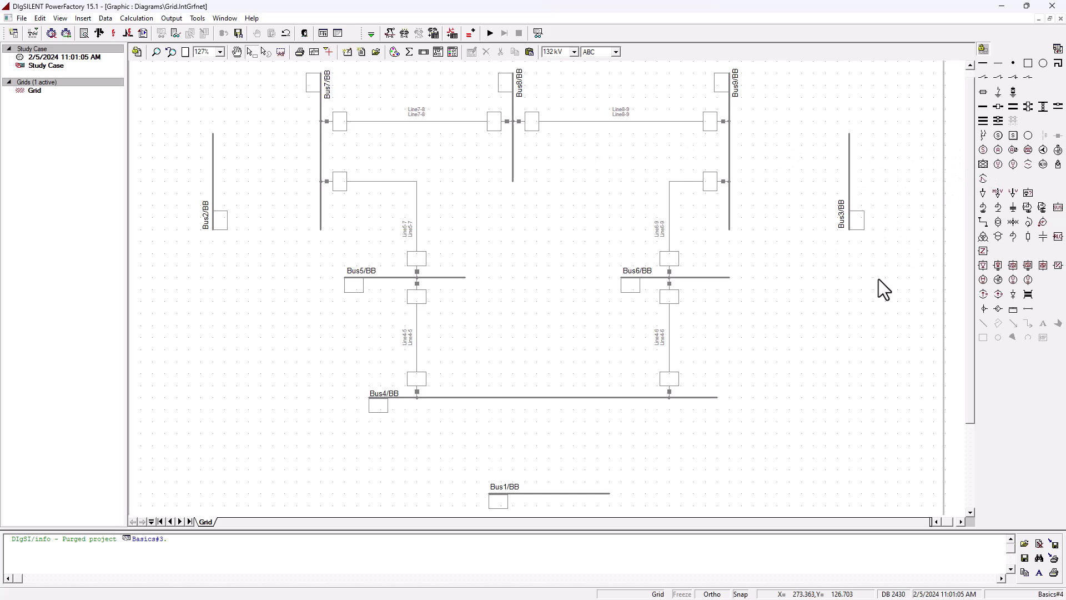
{"action": "left_click", "coordinate": [984, 166]}
{"action": "left_click", "coordinate": [584, 494]}
{"action": "left_click", "coordinate": [289, 330]}
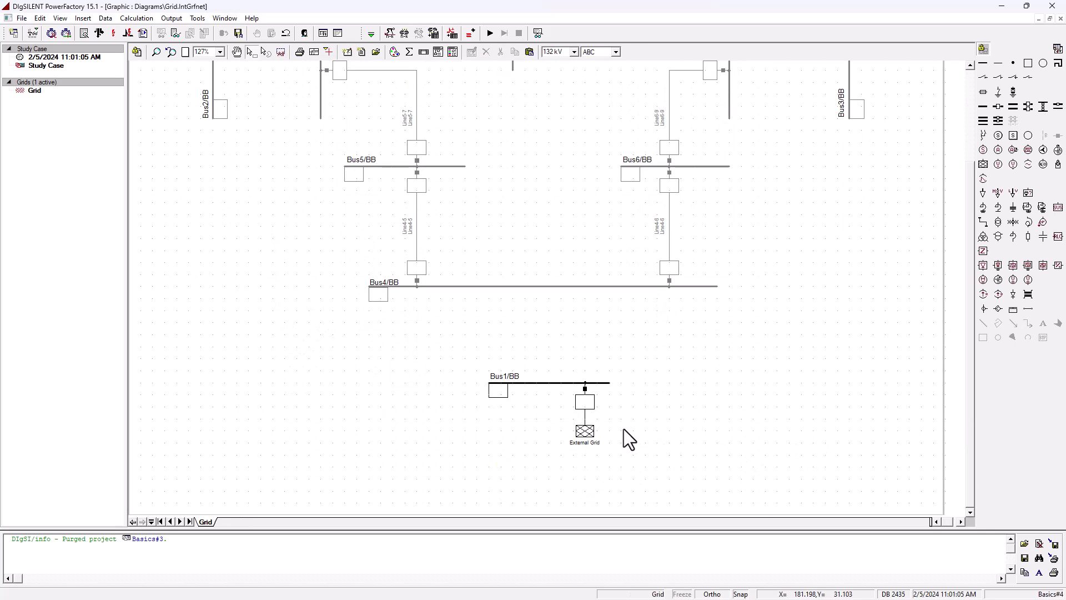
- Flip the External Grid to the other side of Bus1
{"action": "right_click", "coordinate": [584, 416]}
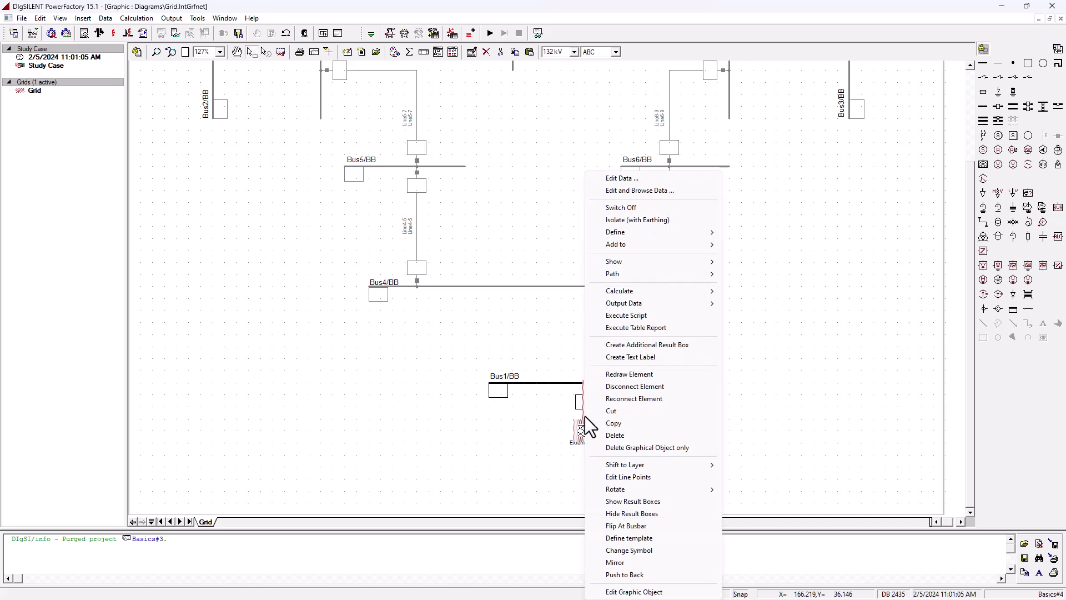
{"action": "left_click", "coordinate": [667, 526]}
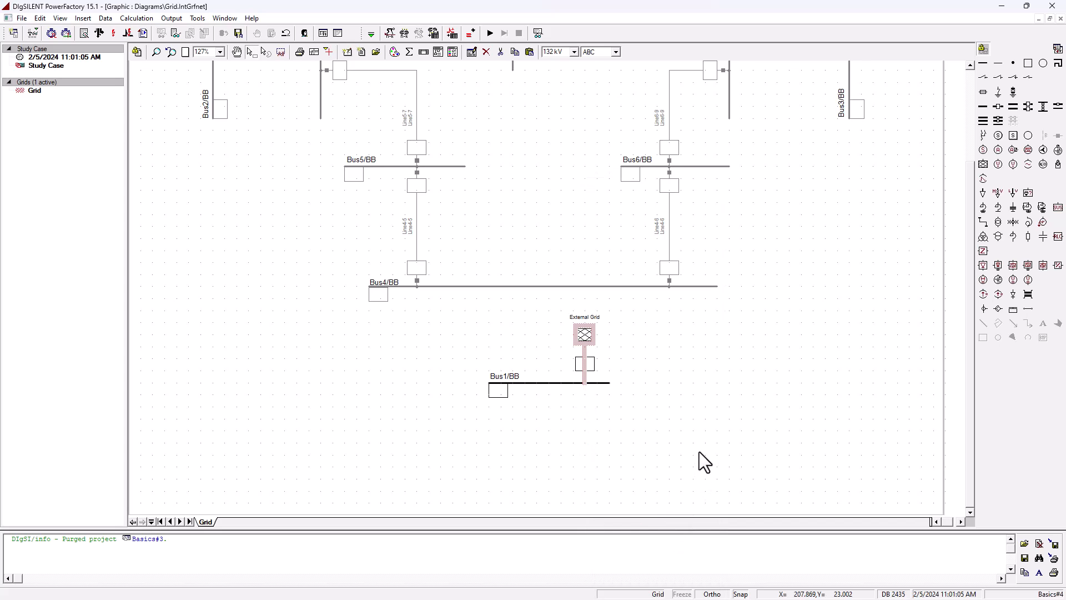
{"action": "scroll", "coordinate": [698, 452], "scroll_direction": "up", "scroll_amount": 2}
{"action": "left_click", "coordinate": [621, 457]}
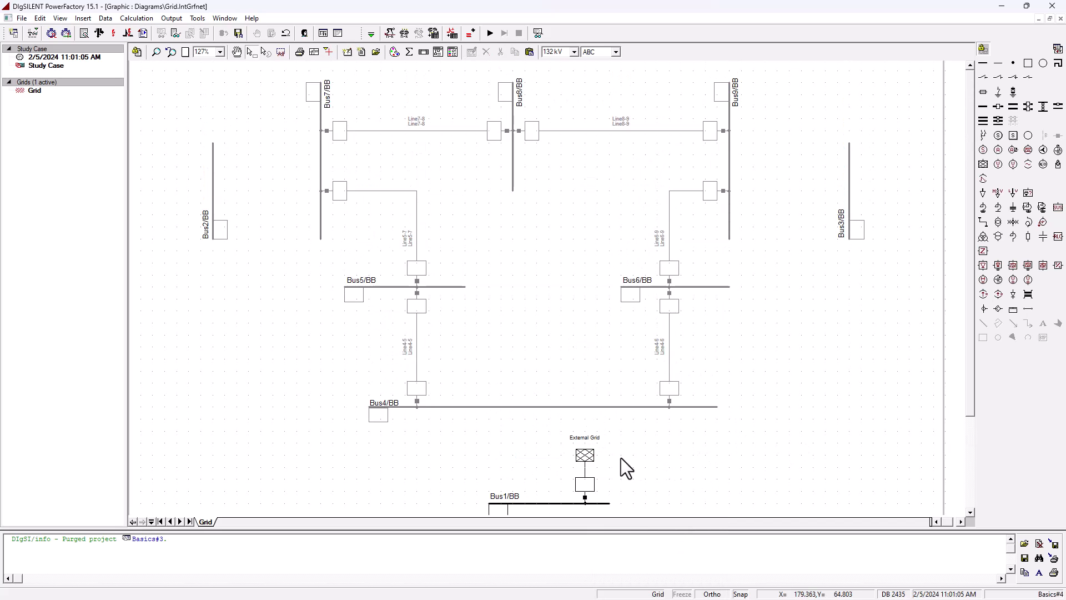
- Set the External Grid's load flow bus type to SL with a 1.04 p.u. voltage setpoint and confirm
{"action": "double_click", "coordinate": [591, 454]}
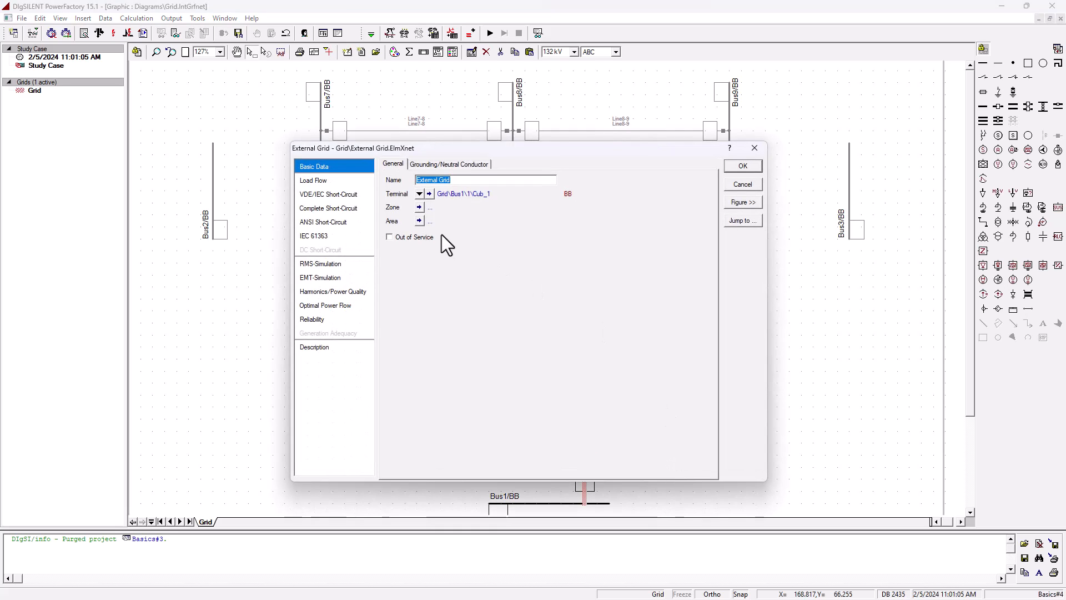
{"action": "left_click", "coordinate": [322, 180]}
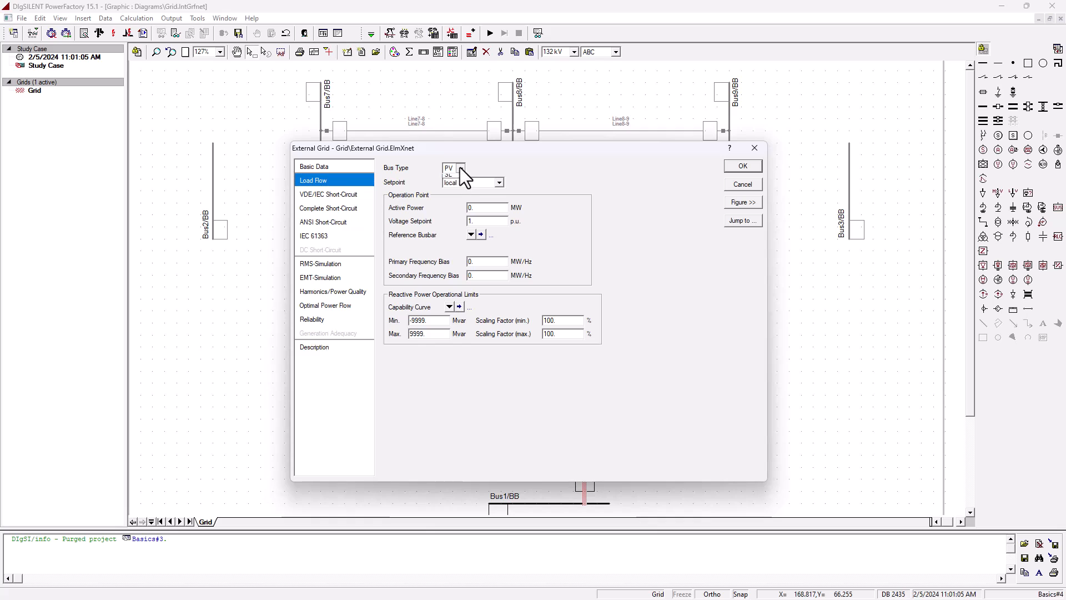
{"action": "left_click", "coordinate": [454, 192]}
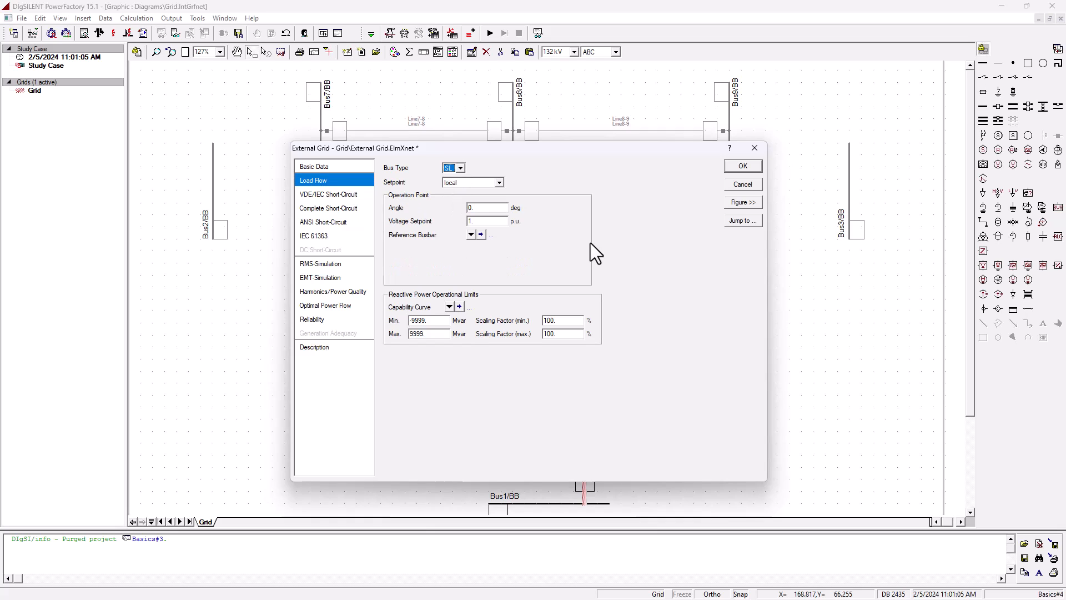
{"action": "left_click", "coordinate": [485, 221]}
{"action": "double_click", "coordinate": [490, 207]}
{"action": "left_click", "coordinate": [363, 167]}
{"action": "left_click", "coordinate": [431, 194]}
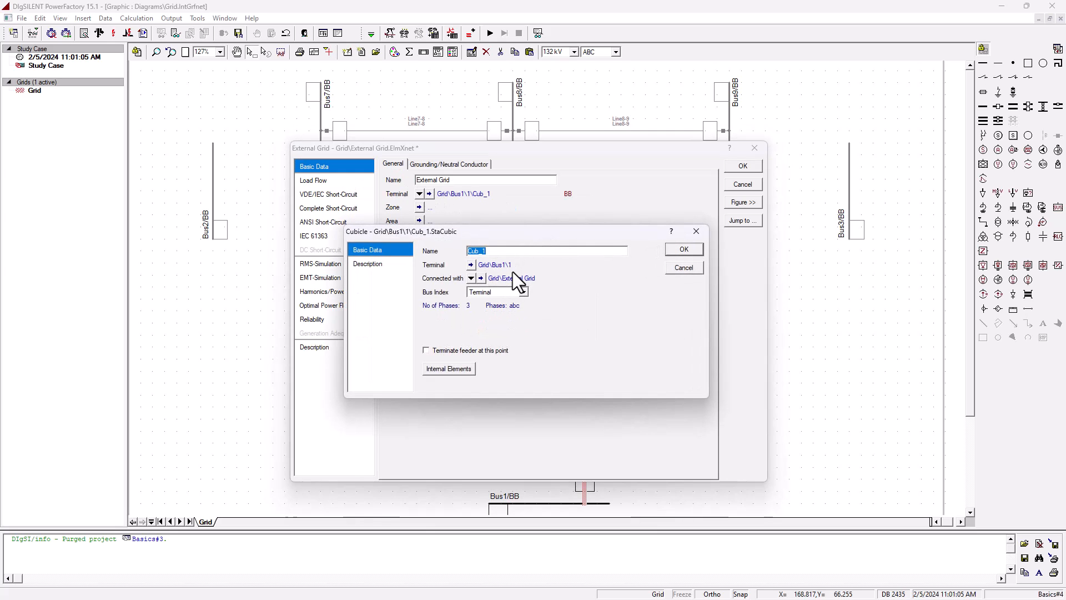
{"action": "left_click", "coordinate": [683, 251]}
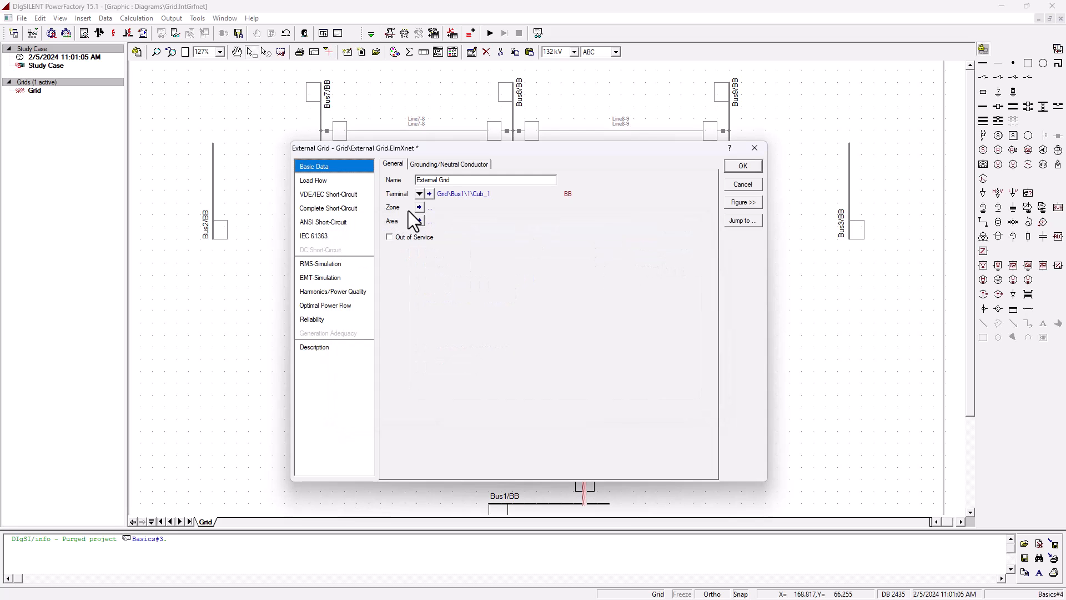
{"action": "left_click", "coordinate": [330, 180]}
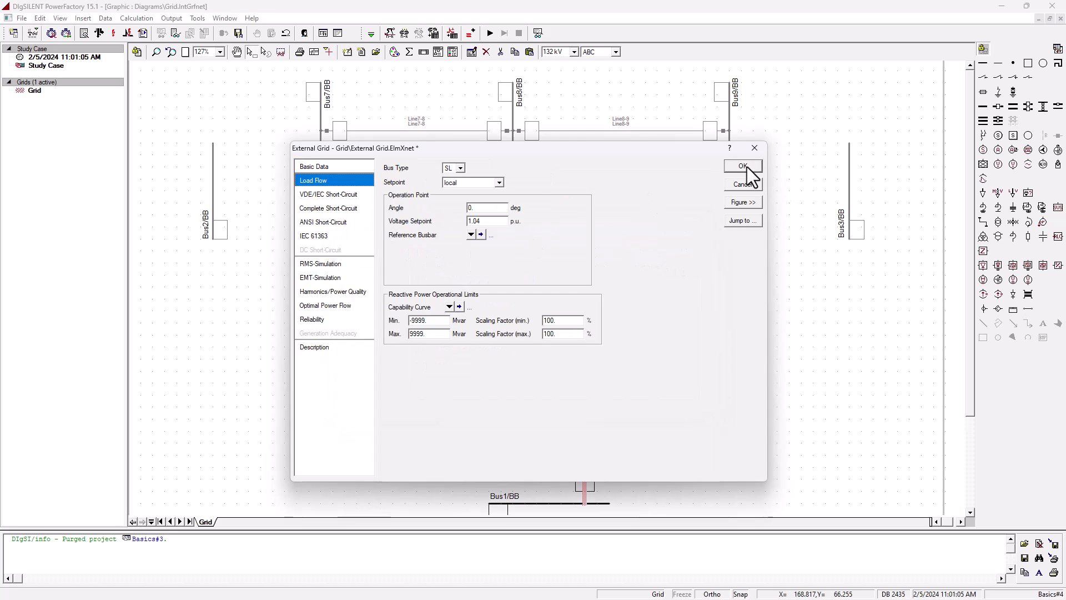
{"action": "left_click", "coordinate": [747, 166]}
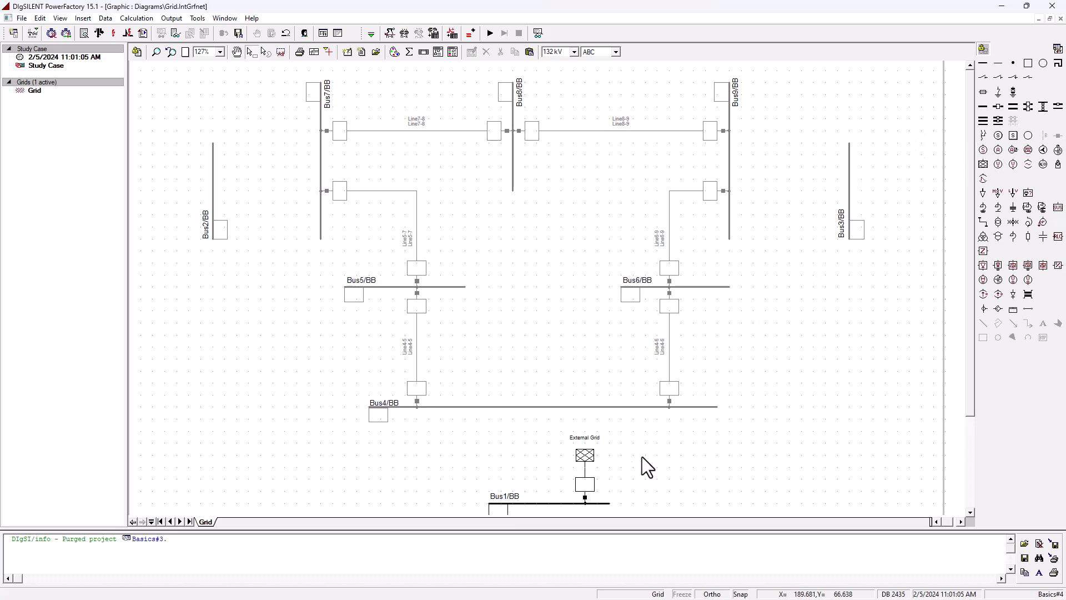
- Delete the External Grid from Bus1, confirming both deletion warnings
{"action": "left_click", "coordinate": [588, 470]}
{"action": "key", "text": "Delete"}
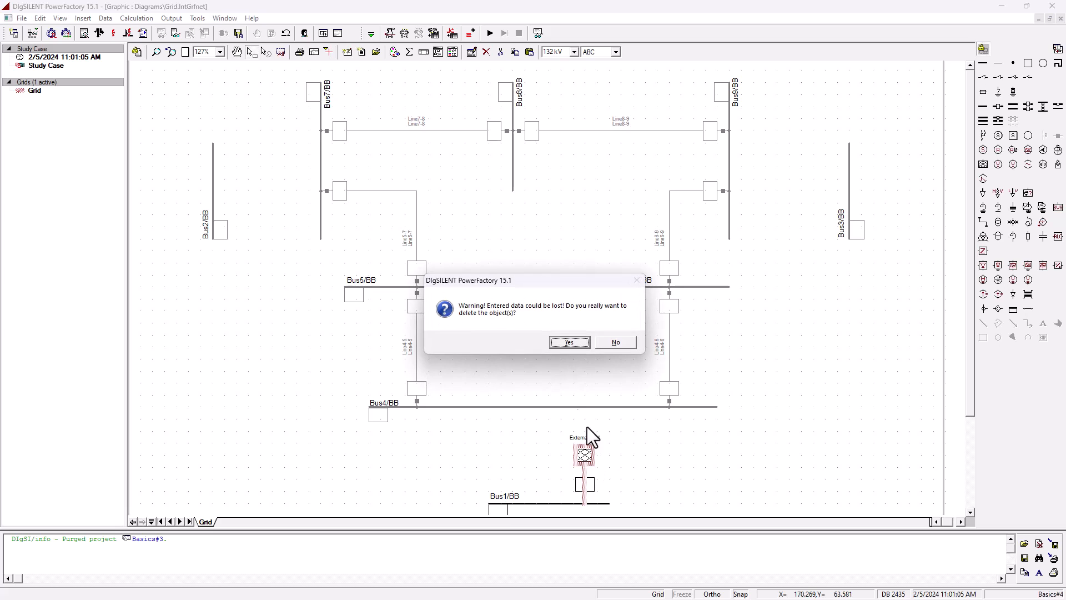
{"action": "left_click", "coordinate": [569, 343]}
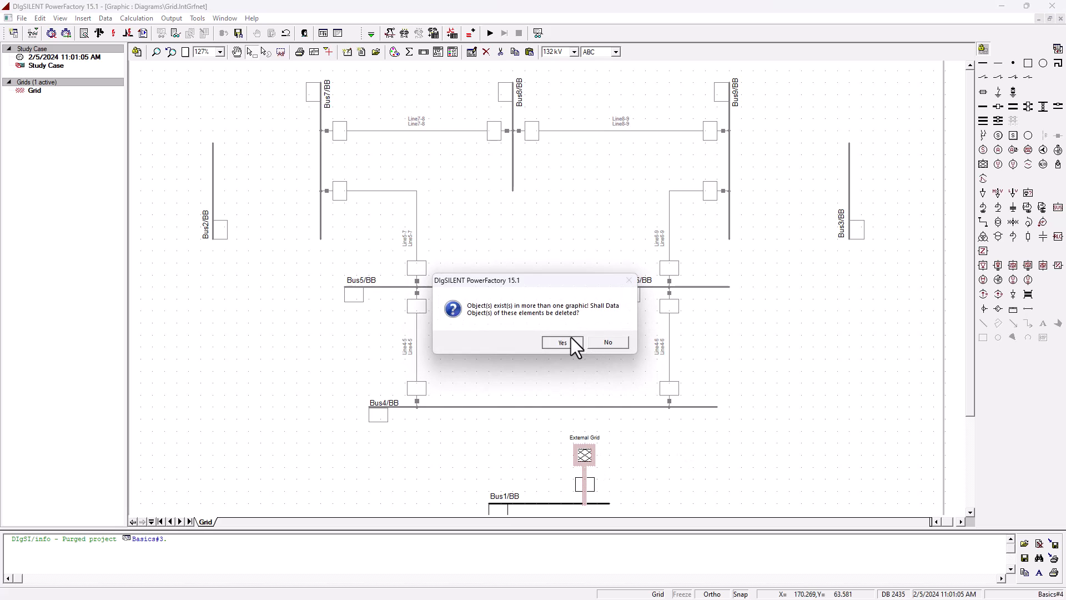
{"action": "left_click", "coordinate": [570, 338]}
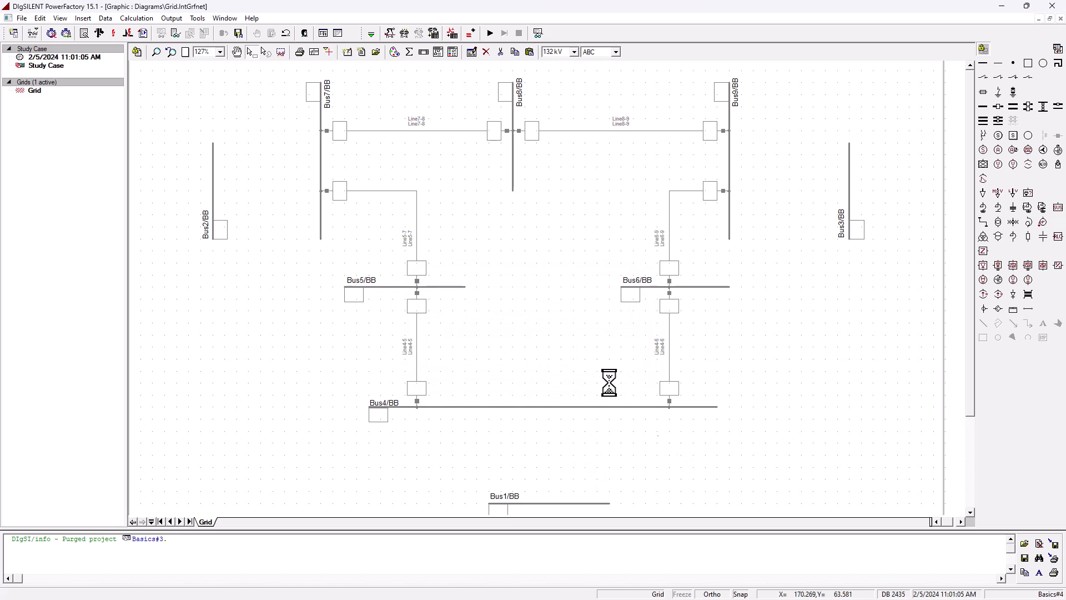
- Place a synchronous machine connected to Bus1 through the first busbar connection
{"action": "left_click", "coordinate": [983, 149]}
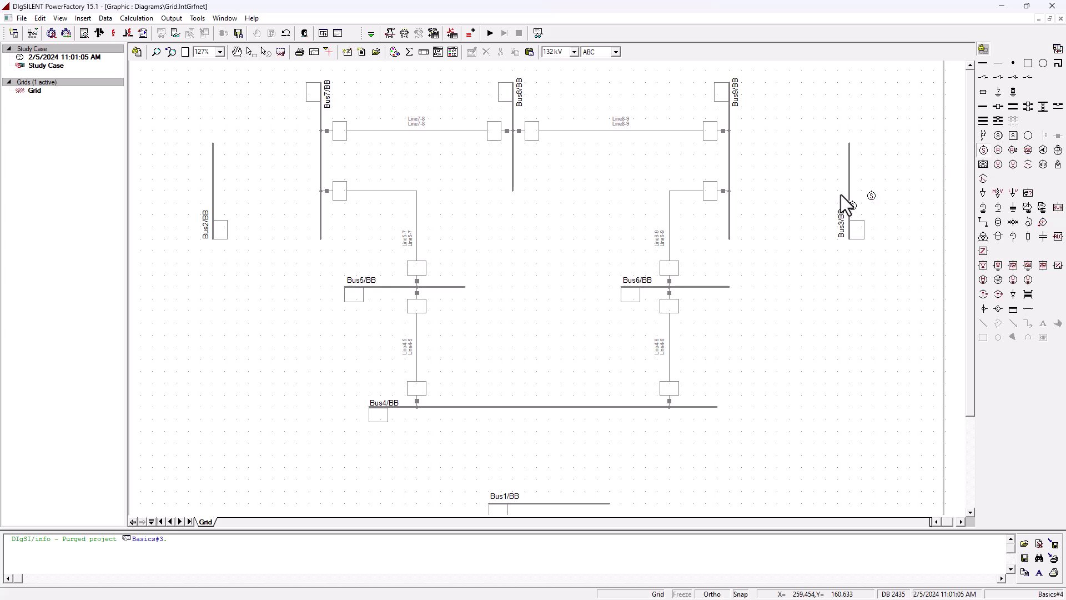
{"action": "left_click", "coordinate": [574, 504]}
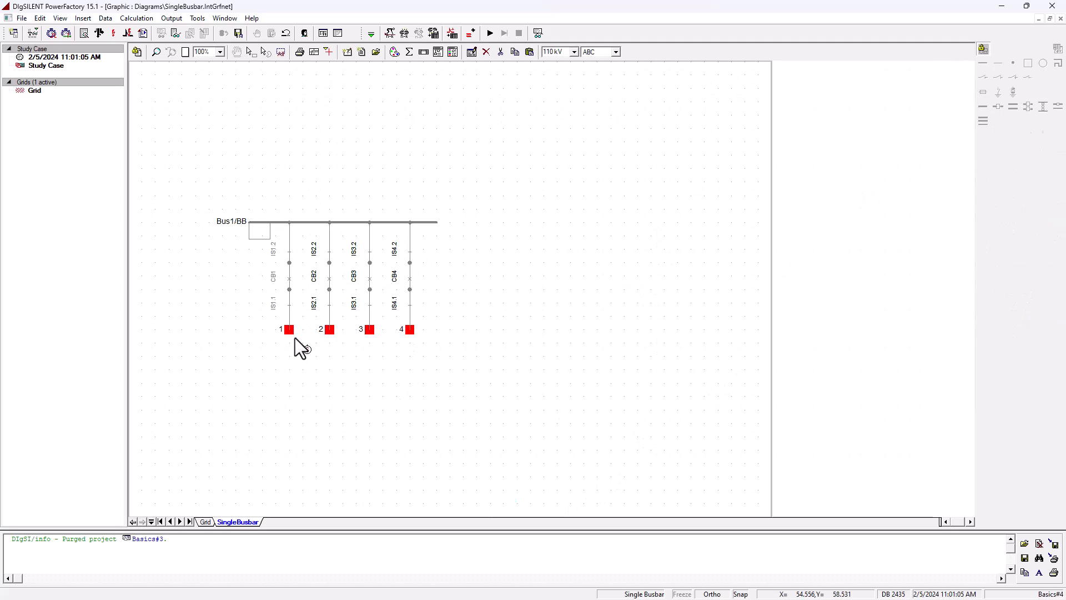
{"action": "left_click", "coordinate": [290, 331]}
{"action": "key", "text": "Escape"}
- Flip the synchronous machine to the other side of Bus1
{"action": "scroll", "coordinate": [621, 465], "scroll_direction": "down", "scroll_amount": 2}
{"action": "left_click", "coordinate": [573, 422]}
{"action": "right_click", "coordinate": [575, 425]}
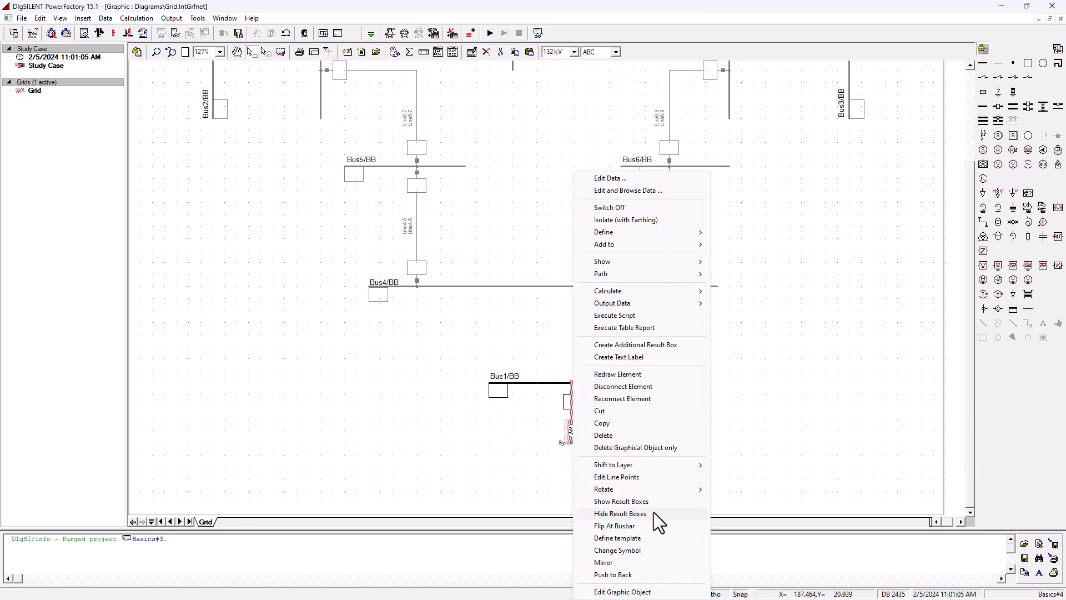
{"action": "left_click", "coordinate": [616, 526]}
{"action": "scroll", "coordinate": [575, 455], "scroll_direction": "up", "scroll_amount": 2}
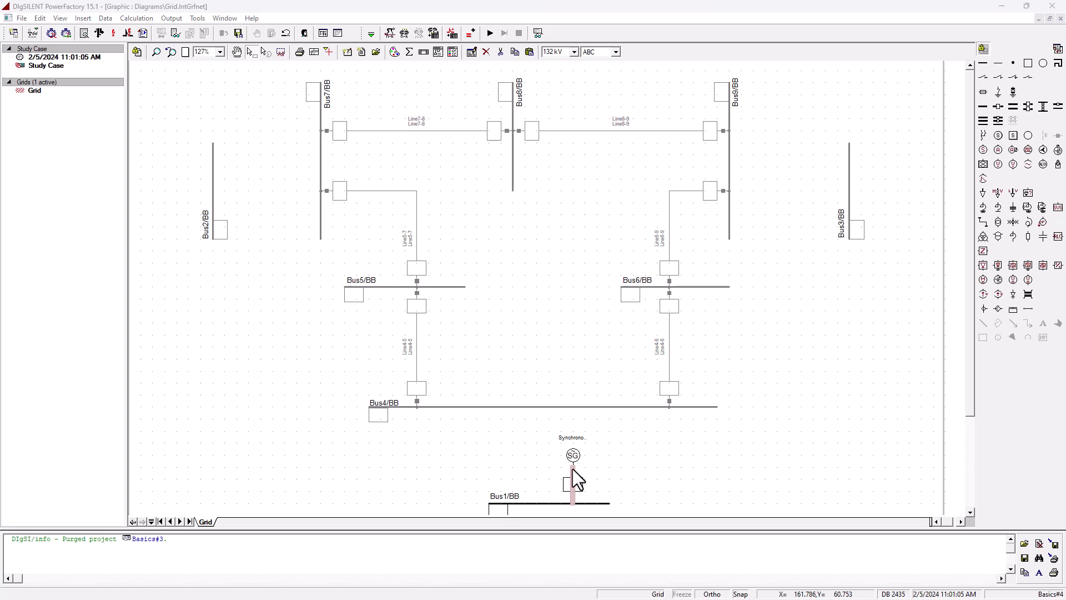
- Make the synchronous machine the reference machine under voltage control with a 1.04 p.u. voltage setpoint
{"action": "double_click", "coordinate": [573, 469]}
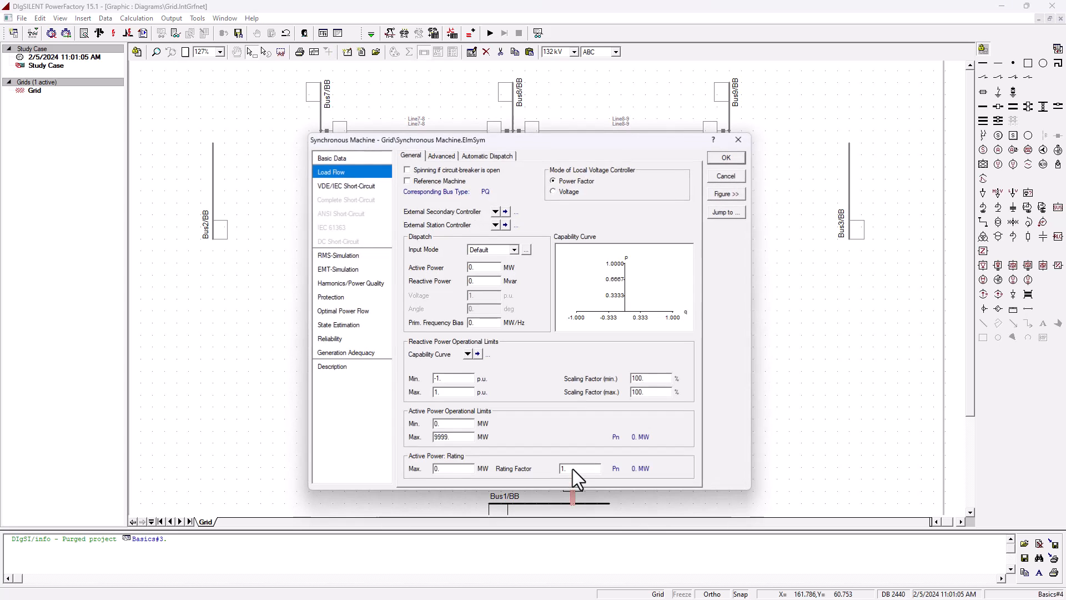
{"action": "left_click", "coordinate": [420, 181]}
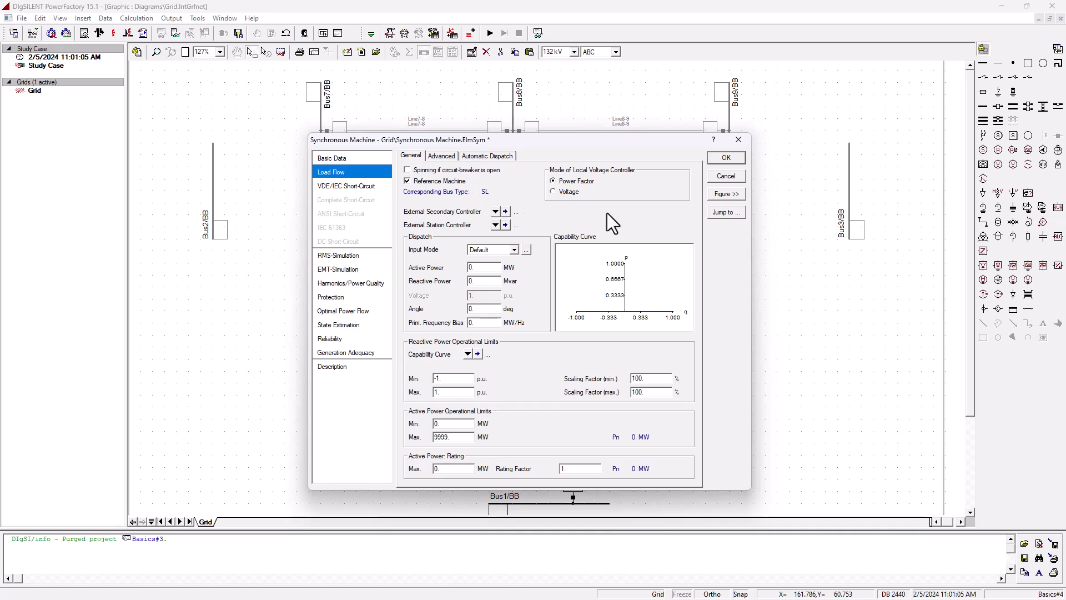
{"action": "left_click", "coordinate": [561, 192]}
{"action": "left_click", "coordinate": [486, 295]}
{"action": "type", "text": "04"}
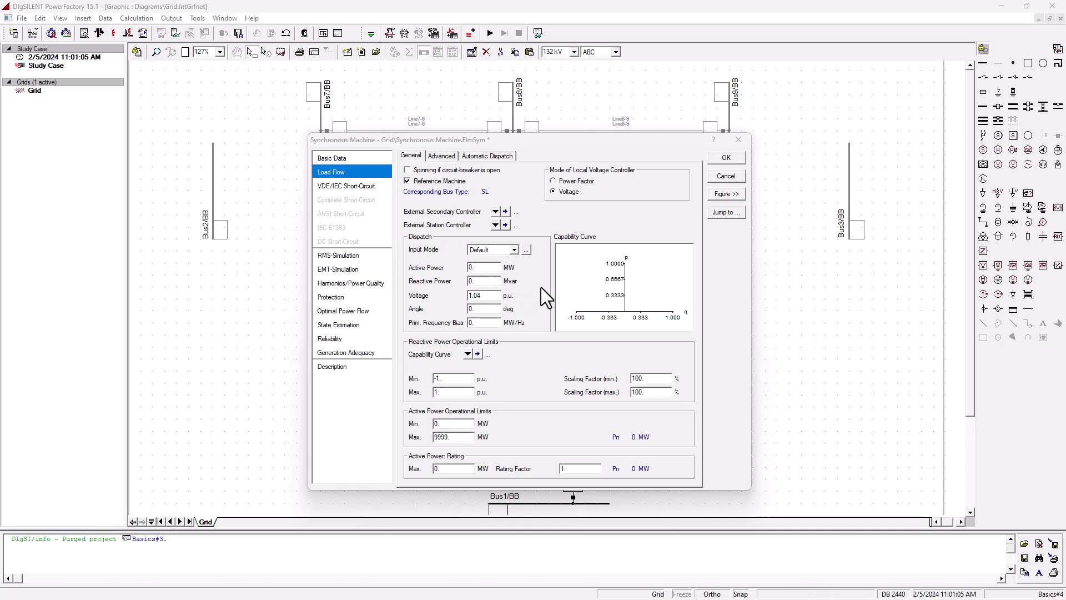
{"action": "left_click", "coordinate": [482, 315]}
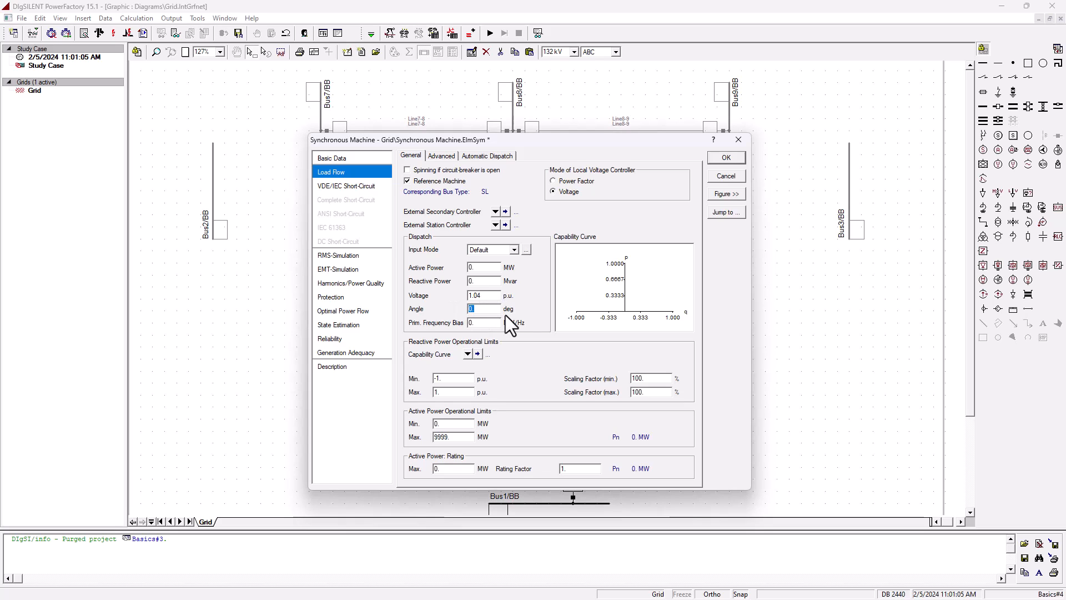
{"action": "left_click", "coordinate": [494, 281]}
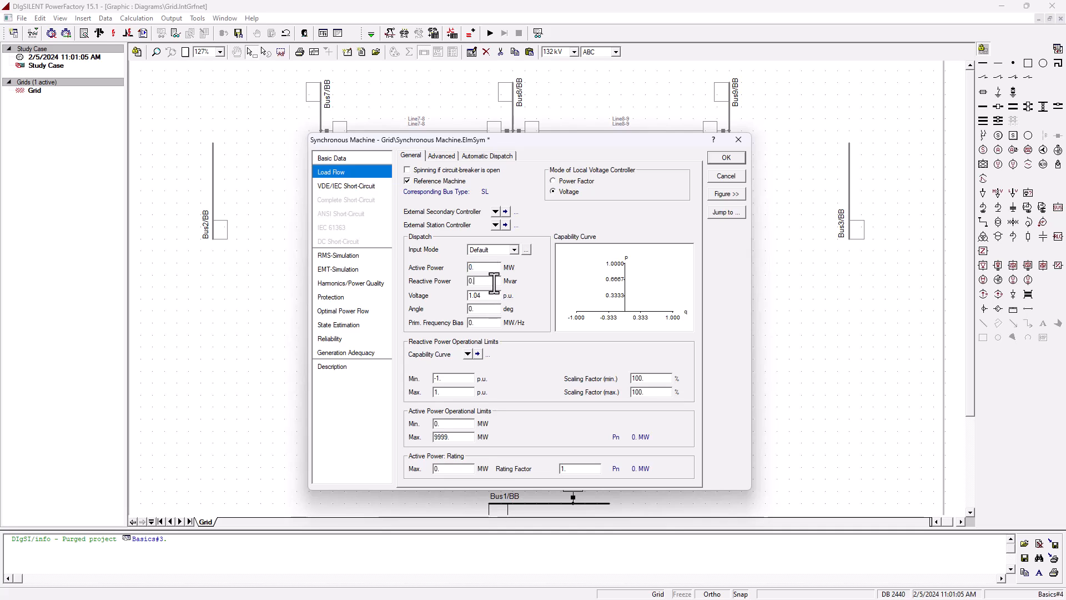
{"action": "left_click", "coordinate": [488, 268]}
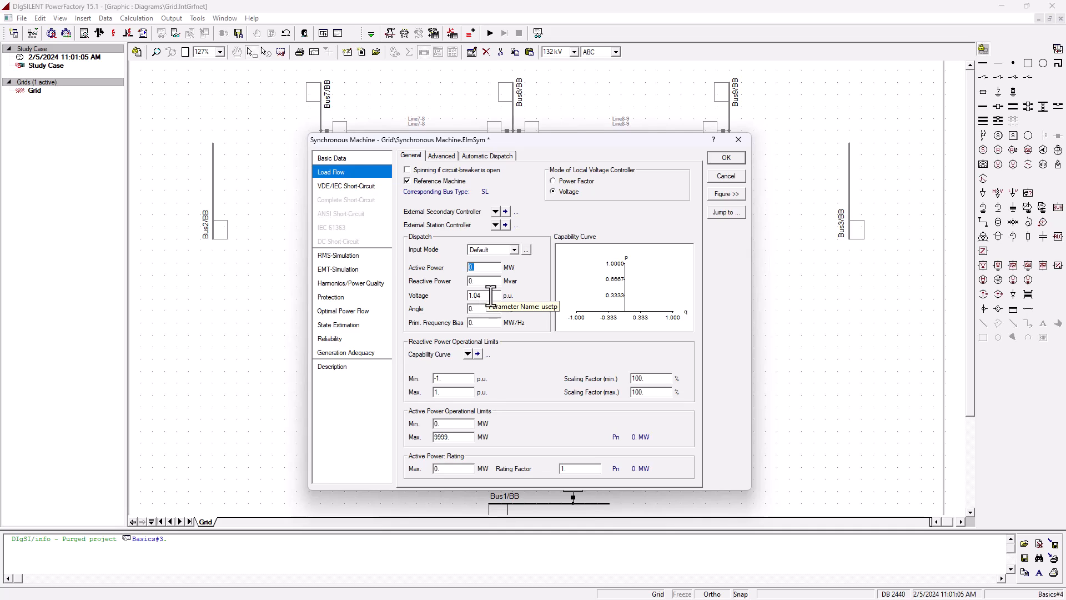
- Create a new project synchronous machine type for the generator
{"action": "left_click", "coordinate": [347, 159]}
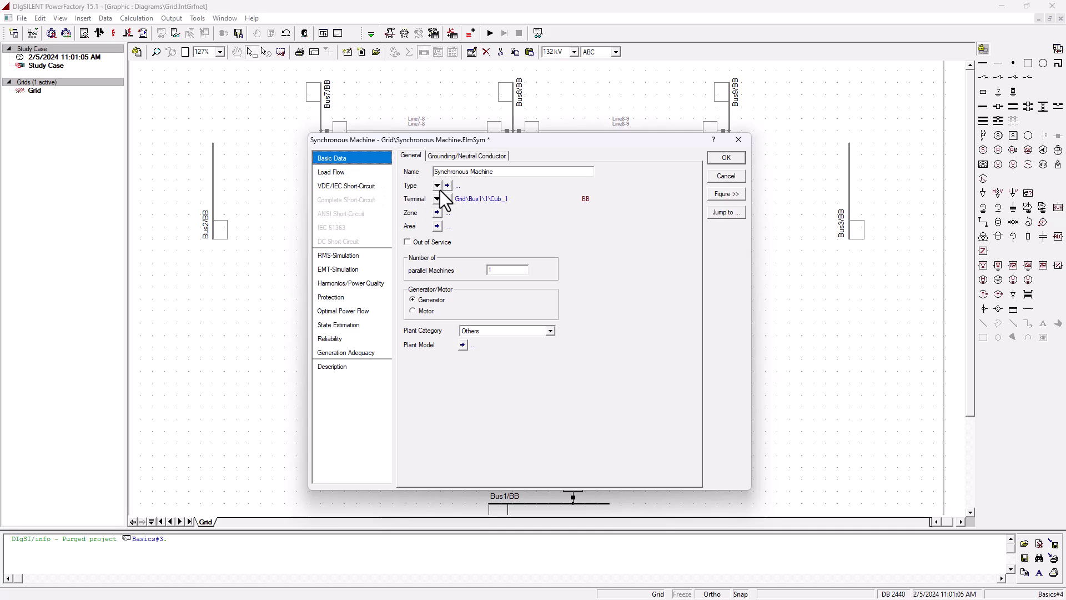
{"action": "left_click", "coordinate": [438, 187]}
{"action": "left_click", "coordinate": [512, 227]}
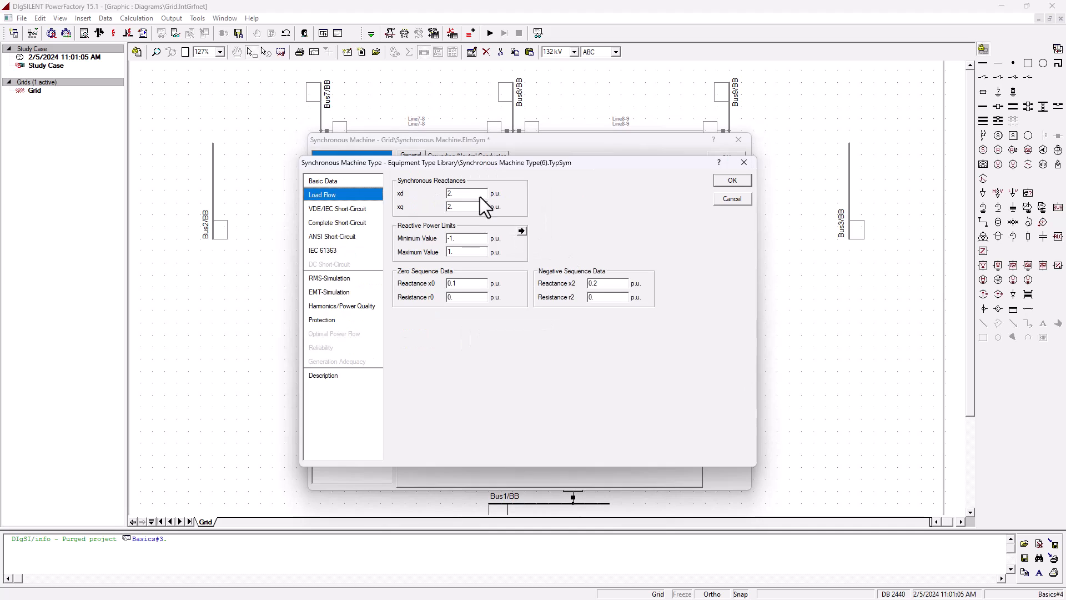
- Set the new generator type to 250 MVA, 20 kV and 0.85 power factor, and close both dialogs
{"action": "left_click", "coordinate": [339, 180]}
{"action": "double_click", "coordinate": [501, 199]}
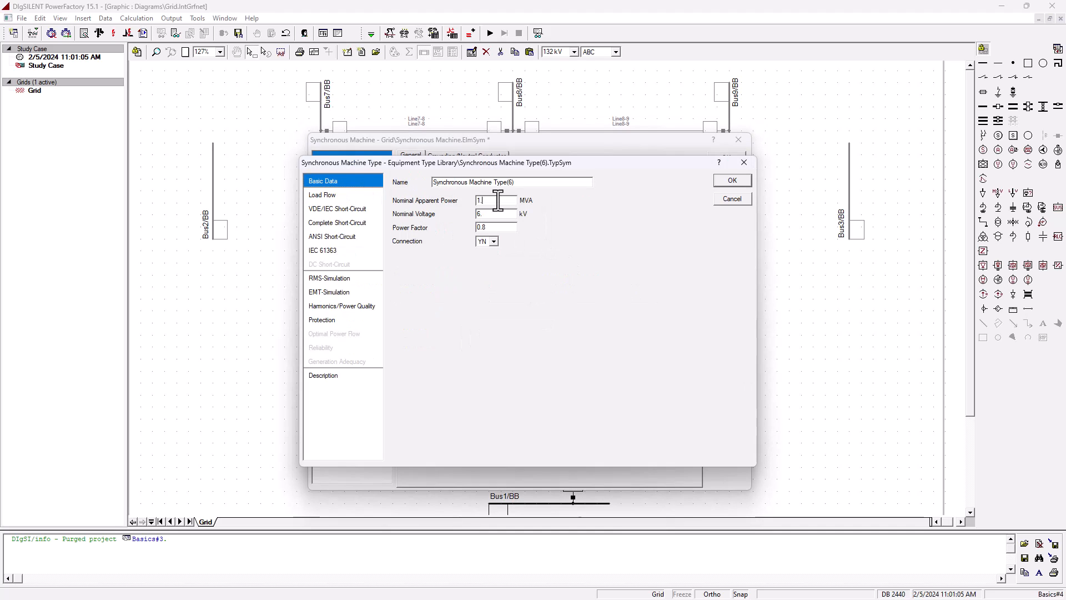
{"action": "type", "text": "250"}
{"action": "key", "text": "Tab"}
{"action": "type", "text": "205"}
{"action": "left_click", "coordinate": [738, 182]}
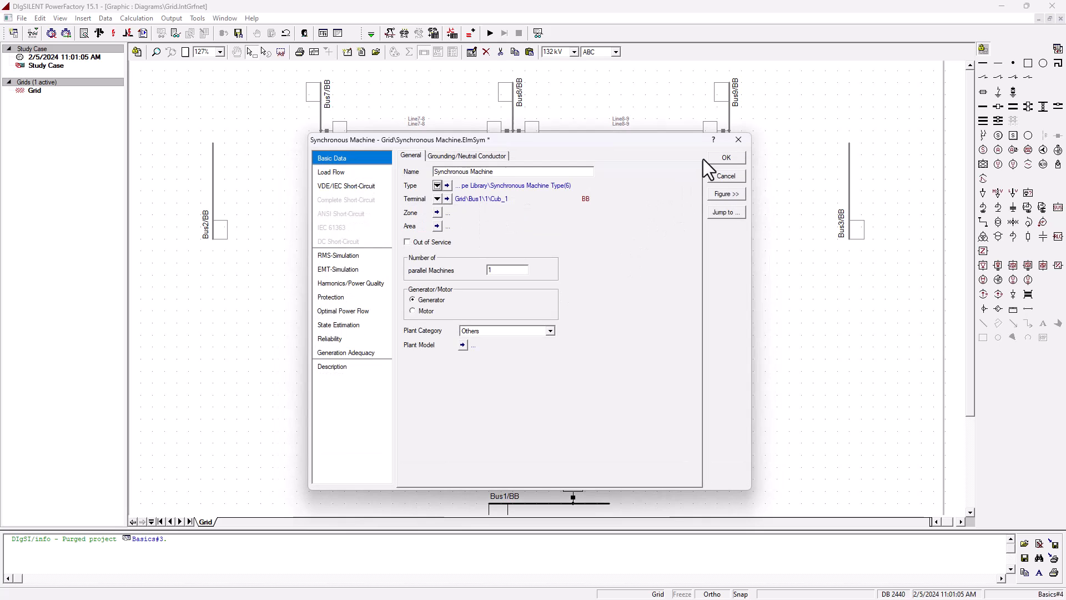
{"action": "left_click", "coordinate": [724, 157]}
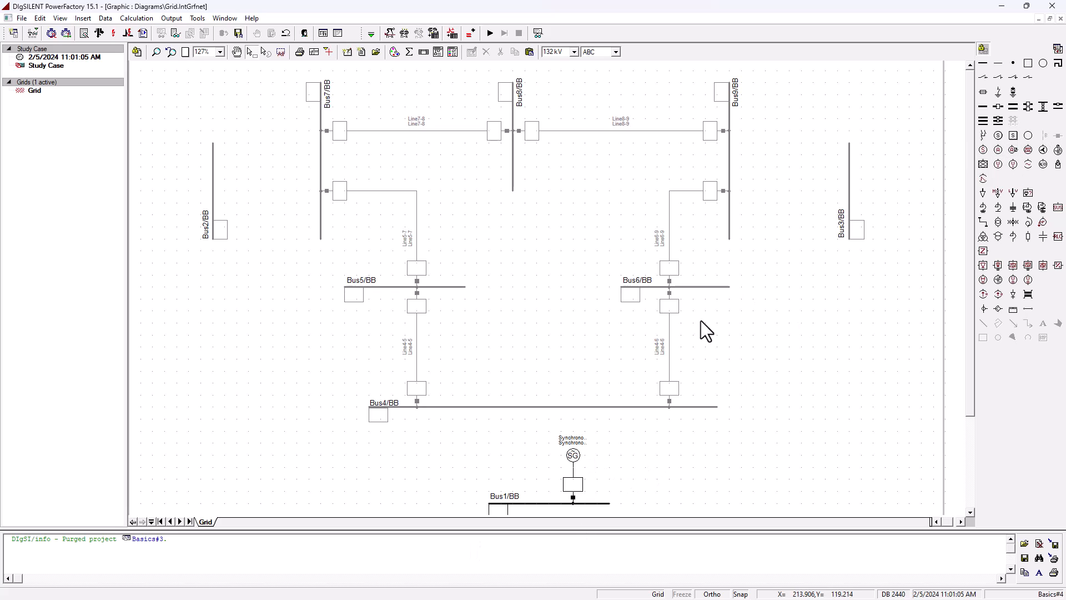
- Place a synchronous machine on Bus2 and flip it to the other side of the busbar
{"action": "left_click", "coordinate": [983, 150]}
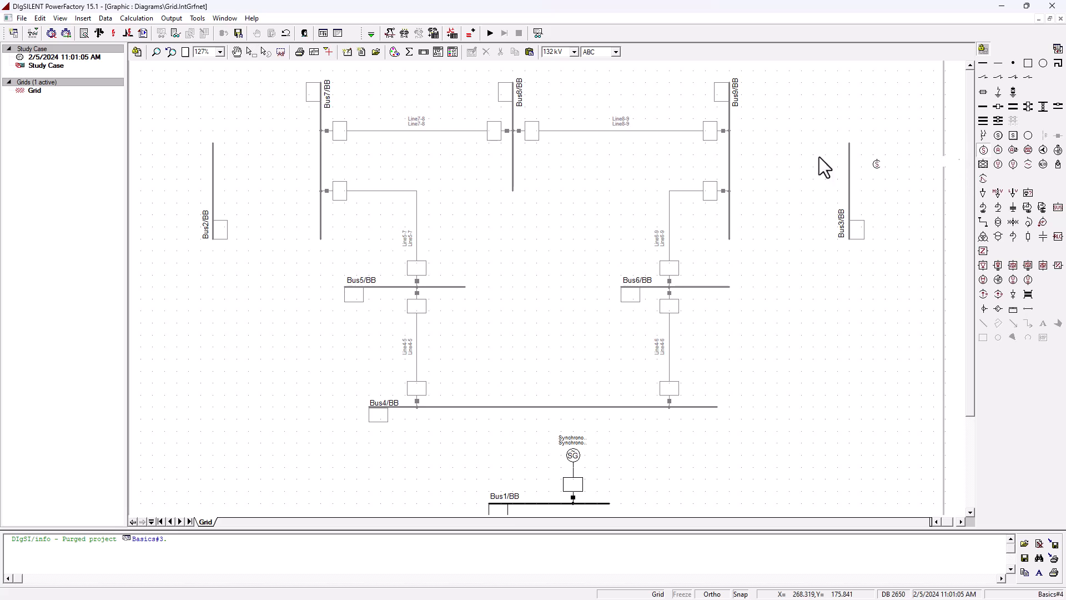
{"action": "double_click", "coordinate": [215, 185]}
{"action": "left_click", "coordinate": [288, 329]}
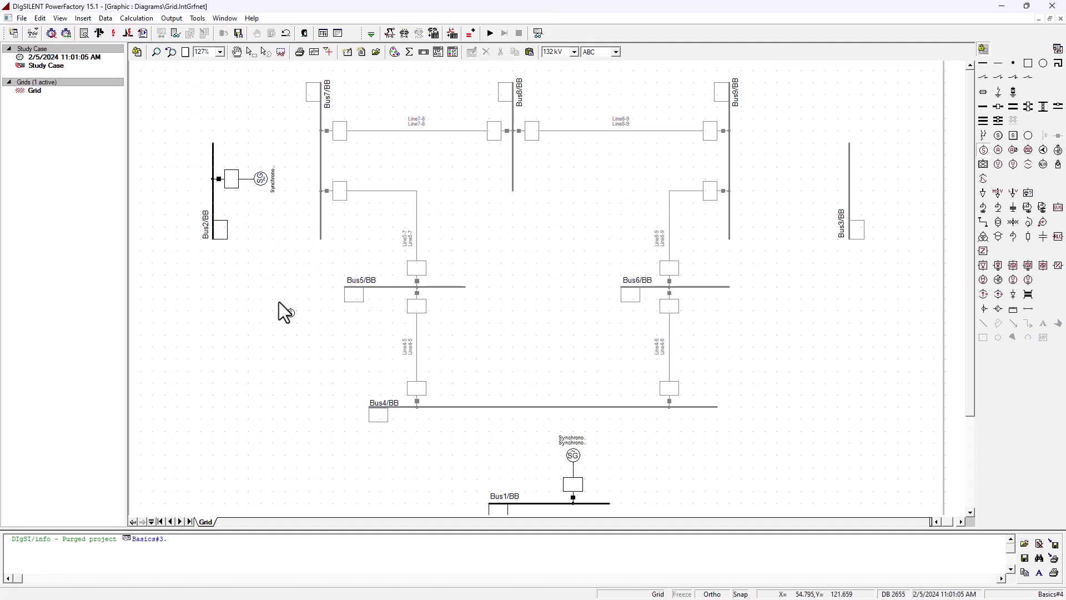
{"action": "right_click", "coordinate": [244, 179]}
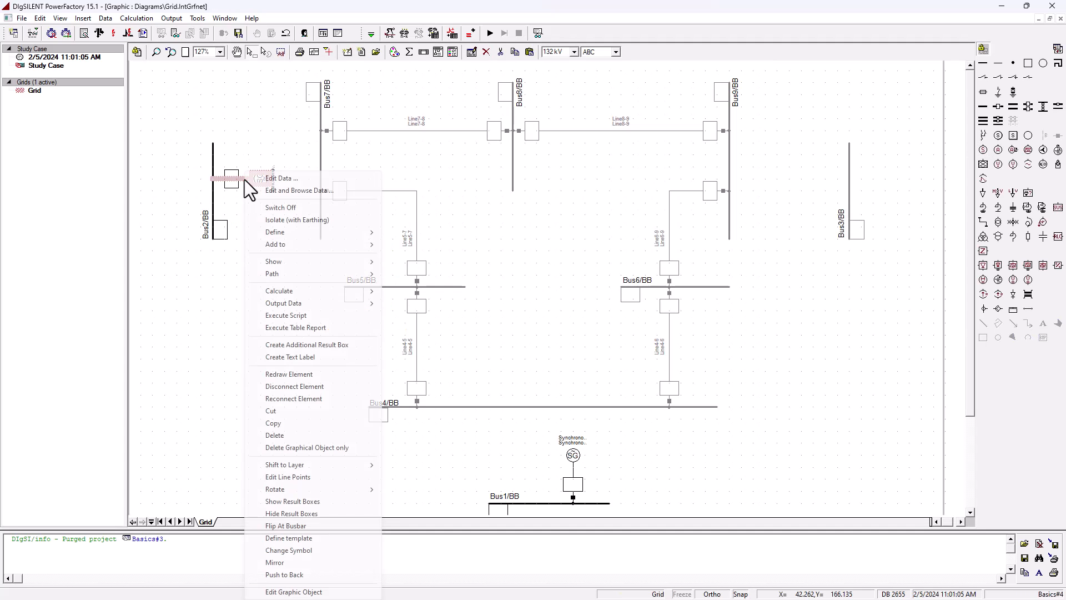
{"action": "left_click", "coordinate": [308, 525]}
- Place another synchronous machine connected to Bus3
{"action": "left_click", "coordinate": [983, 150]}
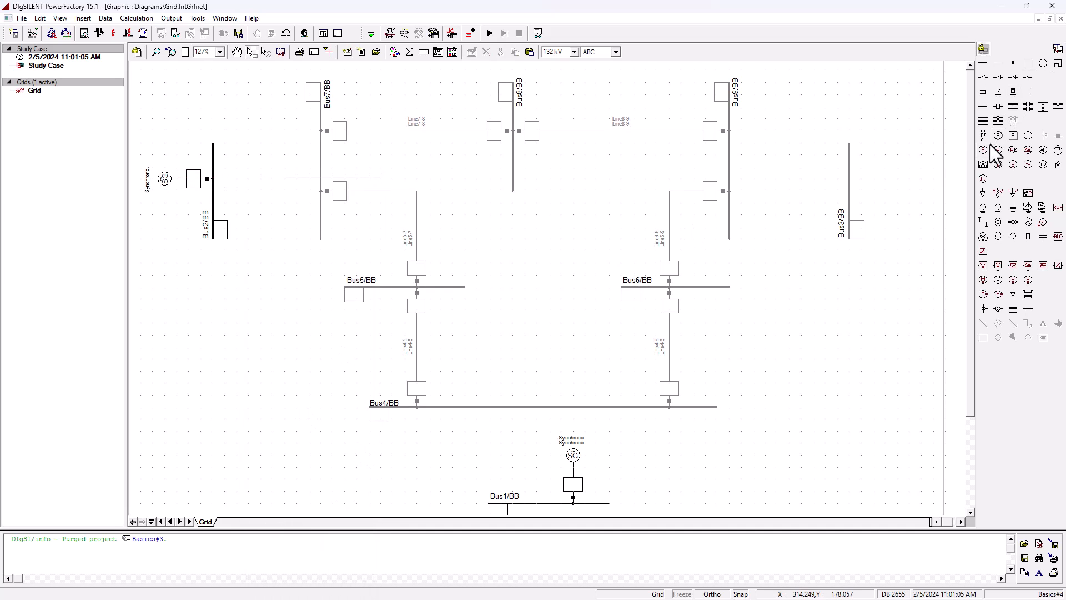
{"action": "left_click", "coordinate": [851, 184]}
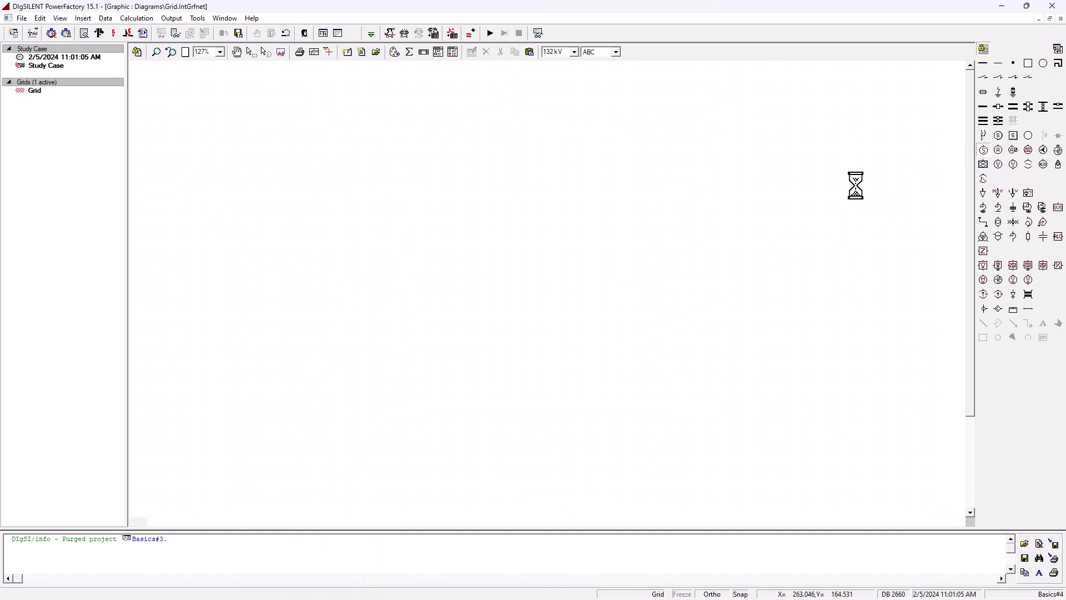
{"action": "left_click", "coordinate": [289, 329]}
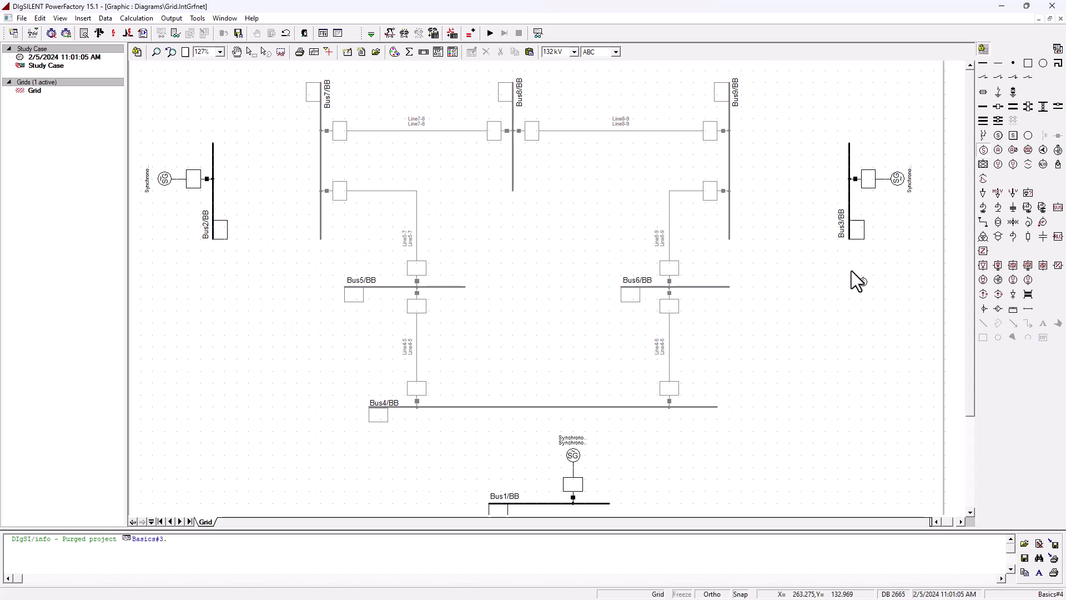
- Set the Bus3 machine to voltage control and dispatch 85 MW active and -12 Mvar reactive power
{"action": "double_click", "coordinate": [888, 181]}
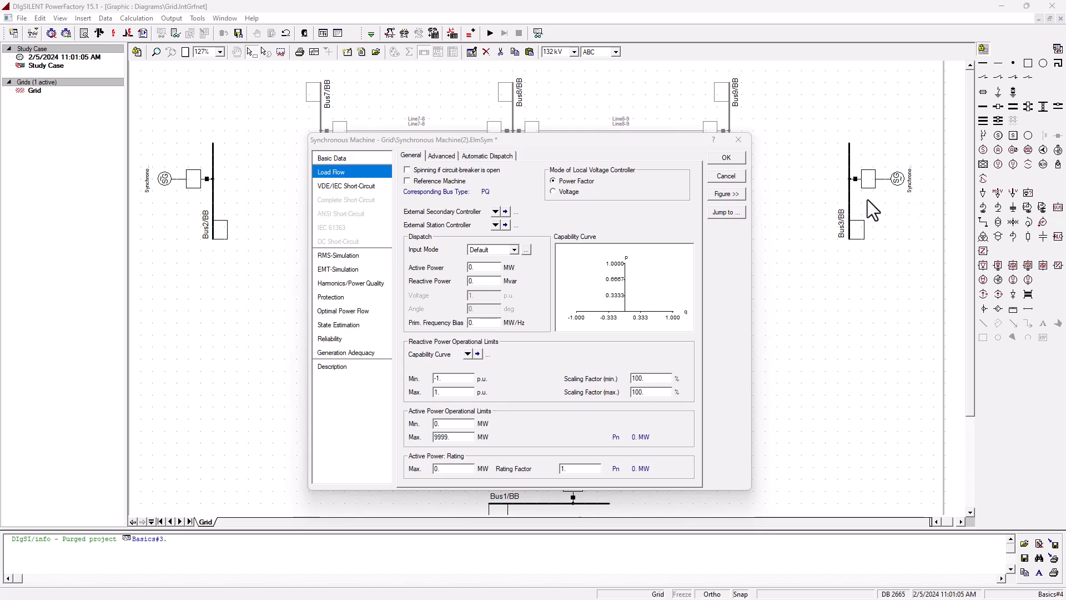
{"action": "left_click", "coordinate": [560, 192]}
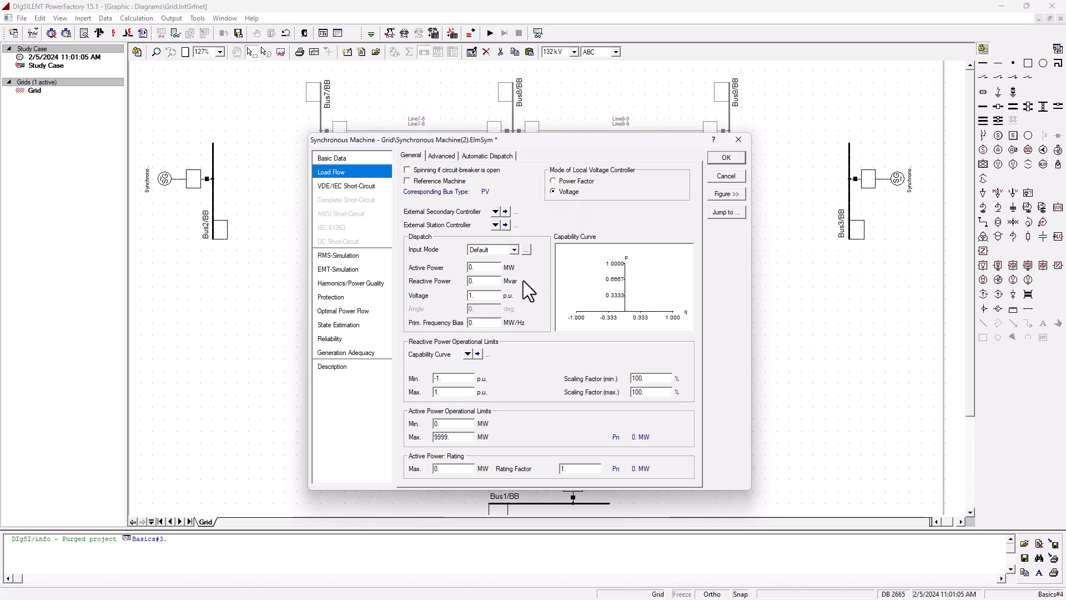
{"action": "left_click", "coordinate": [498, 297]}
{"action": "left_click_drag", "start_coordinate": [0, 156], "coordinate": [662, 148]}
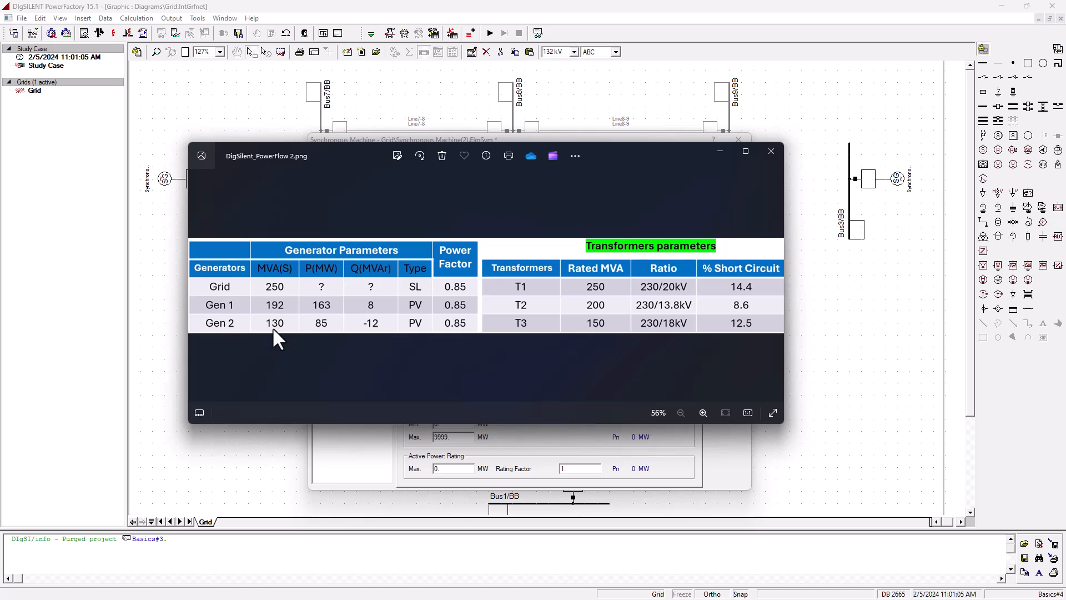
{"action": "left_click_drag", "start_coordinate": [658, 152], "coordinate": [1, 149]}
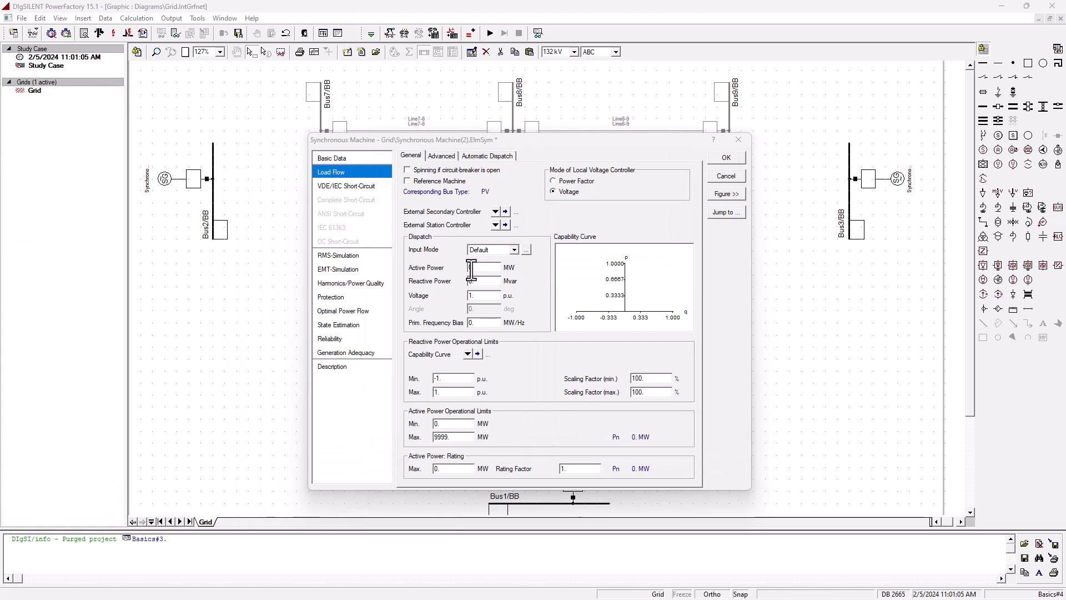
{"action": "left_click", "coordinate": [493, 267]}
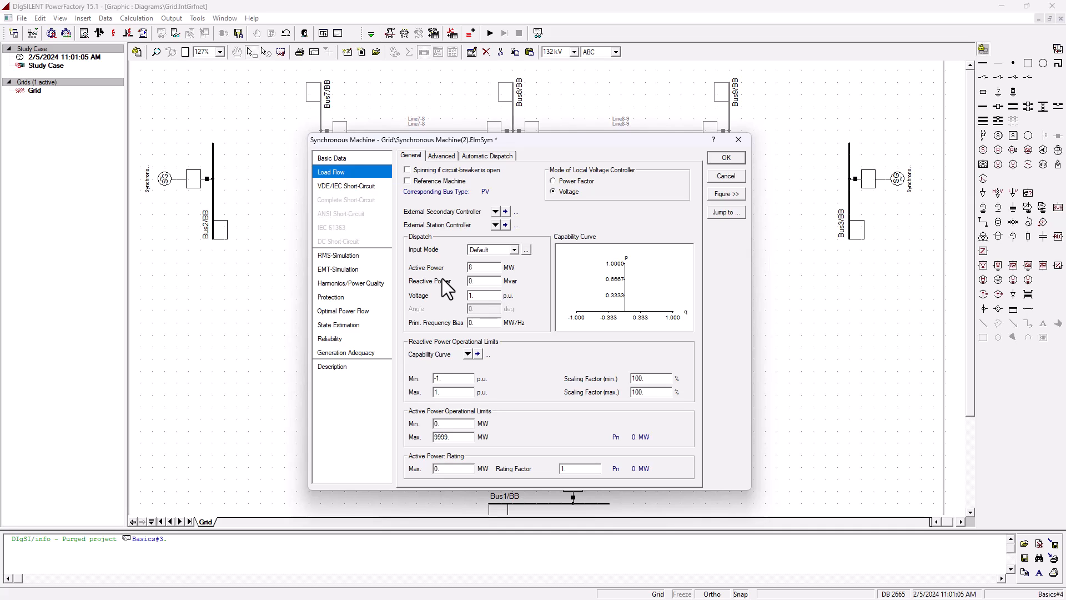
{"action": "type", "text": "85"}
{"action": "key", "text": "Tab"}
{"action": "type", "text": "-12"}
{"action": "left_click_drag", "start_coordinate": [493, 295], "coordinate": [460, 295]}
{"action": "left_click", "coordinate": [722, 162]}
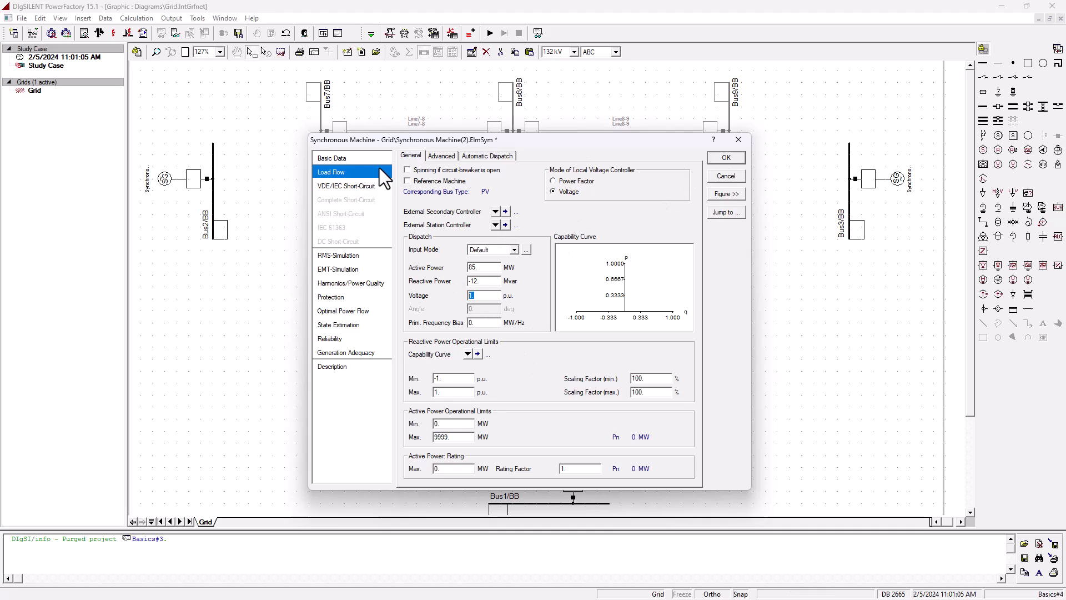
- Create a new project type for the Bus3 machine named Gen2 with 130 MVA, 18 kV and 0.85 power factor
{"action": "left_click", "coordinate": [332, 158]}
{"action": "left_click", "coordinate": [437, 186]}
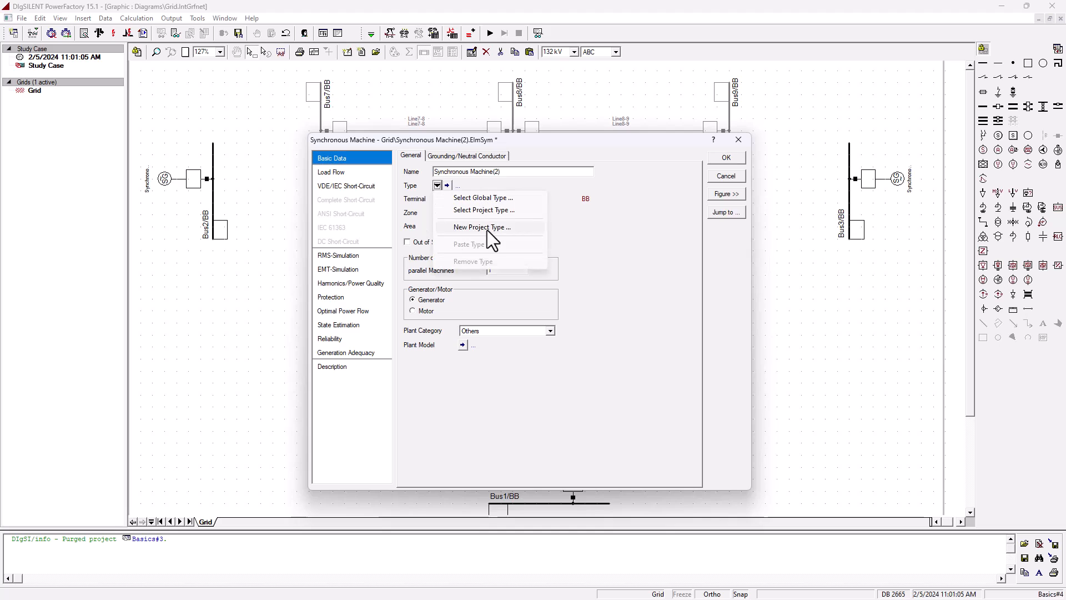
{"action": "left_click", "coordinate": [487, 230]}
{"action": "left_click", "coordinate": [509, 199]}
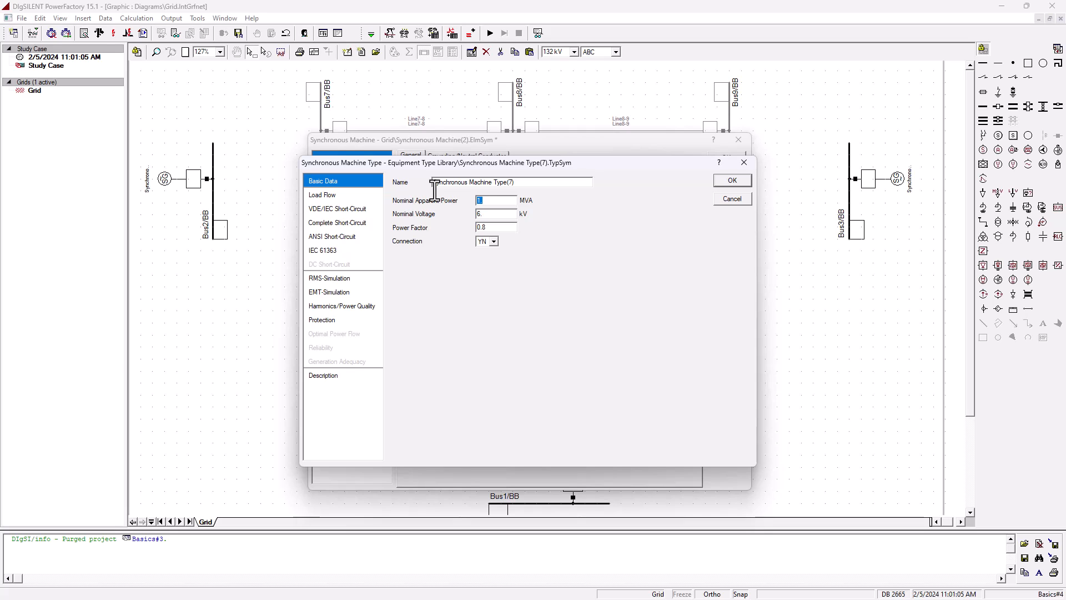
{"action": "type", "text": "130"}
{"action": "key", "text": "Tab"}
{"action": "double_click", "coordinate": [511, 215]}
{"action": "type", "text": "18"}
{"action": "type", "text": "5"}
{"action": "left_click", "coordinate": [356, 175]}
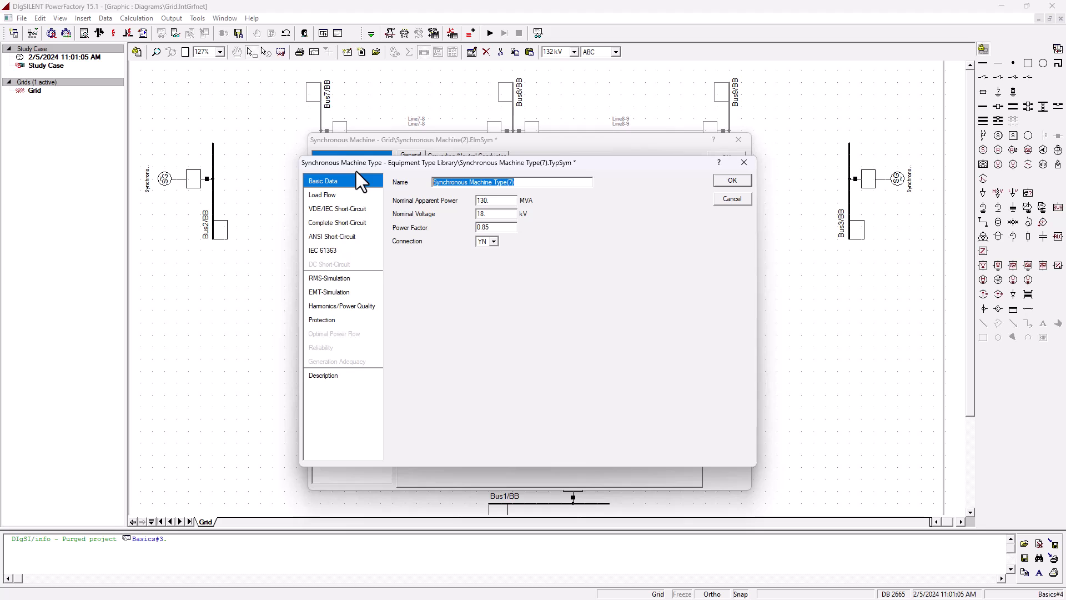
{"action": "type", "text": "Gen2"}
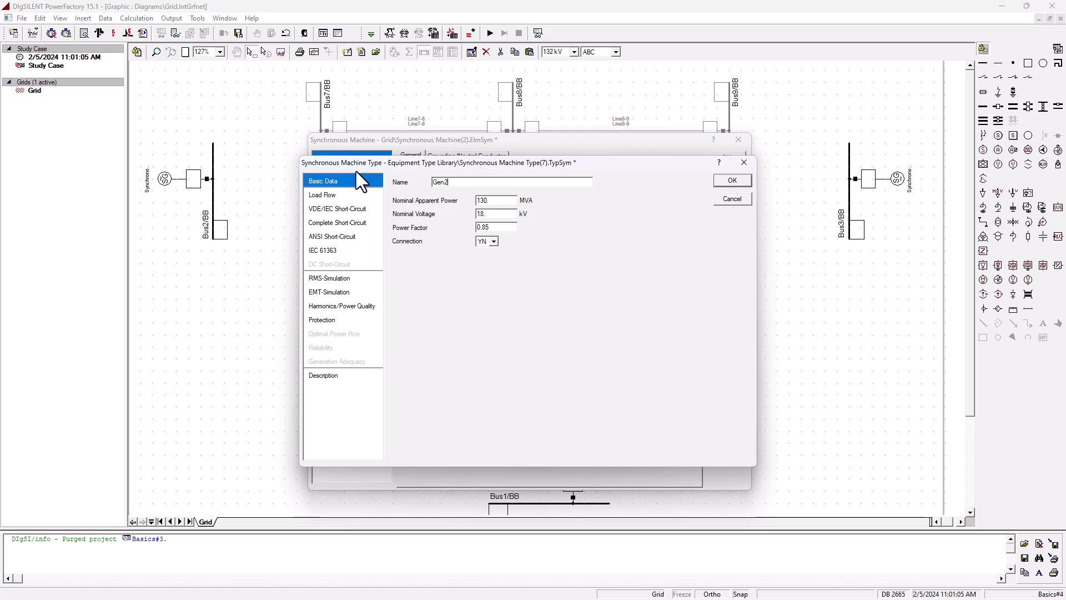
{"action": "left_click", "coordinate": [731, 181]}
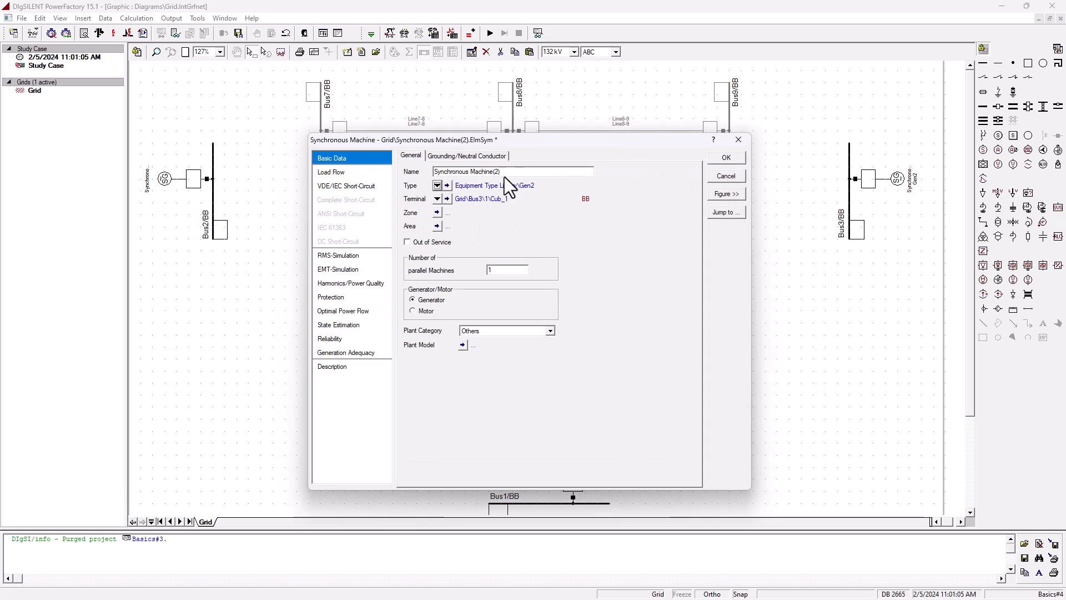
- Rename the Bus3 synchronous machine to Gen2 and confirm
{"action": "left_click", "coordinate": [334, 159]}
{"action": "type", "text": "Gen2"}
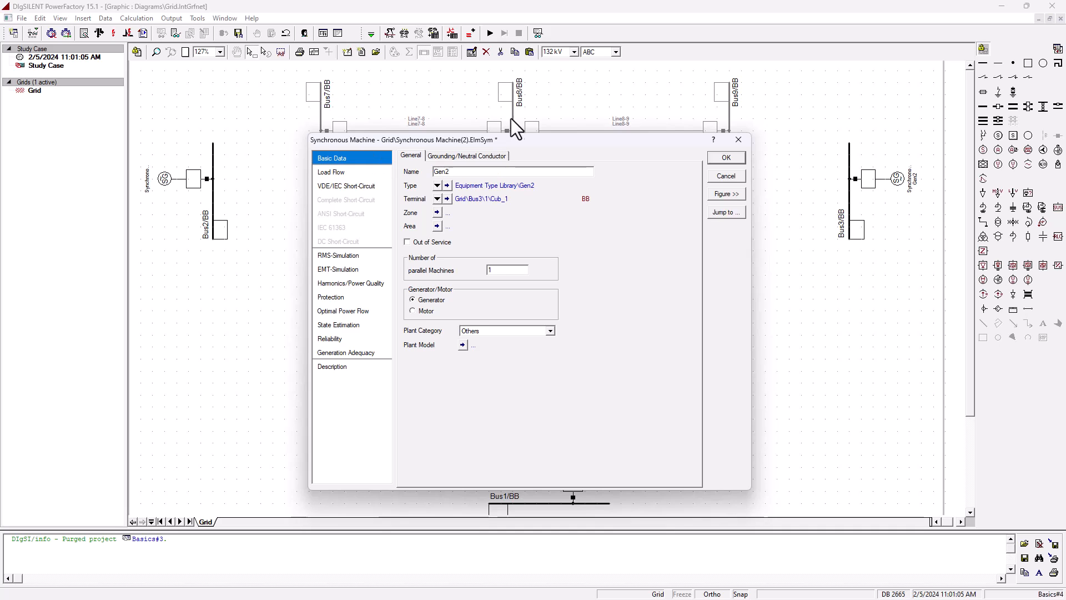
{"action": "left_click", "coordinate": [726, 158]}
{"action": "left_click", "coordinate": [874, 286]}
- Name the Bus2 machine Gen1 and give it a new project type of 192 MVA, 13.8 kV, 0.85 power factor
{"action": "double_click", "coordinate": [178, 180]}
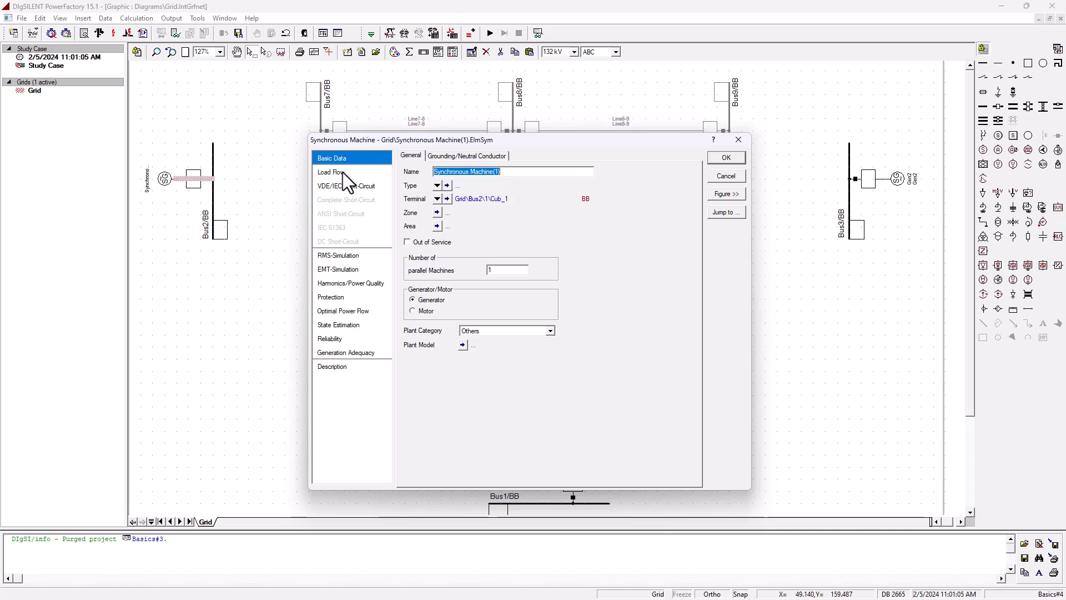
{"action": "type", "text": "Gen1"}
{"action": "left_click", "coordinate": [437, 185]}
{"action": "left_click", "coordinate": [492, 228]}
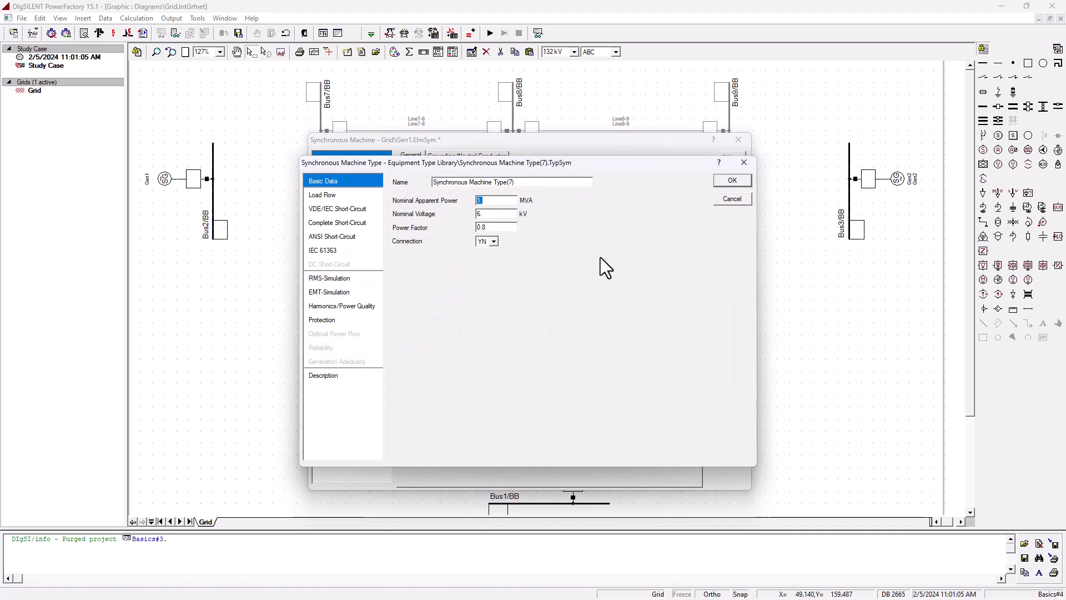
{"action": "type", "text": "192"}
{"action": "key", "text": "Tab"}
{"action": "type", "text": "13.8"}
{"action": "left_click", "coordinate": [501, 227]}
{"action": "type", "text": "5"}
{"action": "left_click", "coordinate": [732, 180]}
- Set Gen1 to voltage control dispatching 163 MW active and 8 Mvar reactive power
{"action": "left_click", "coordinate": [325, 173]}
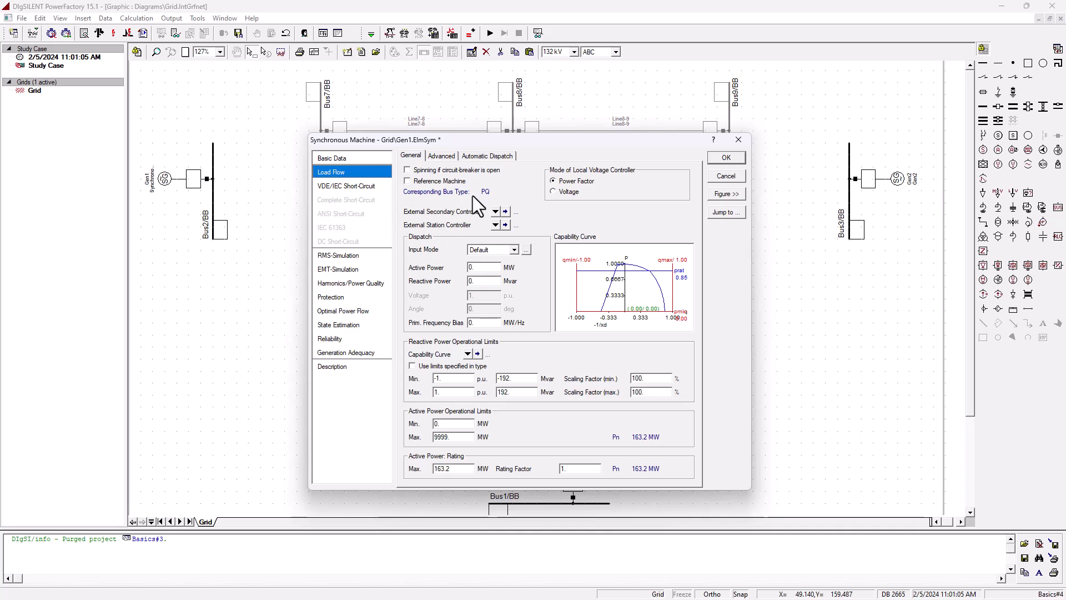
{"action": "left_click", "coordinate": [564, 192]}
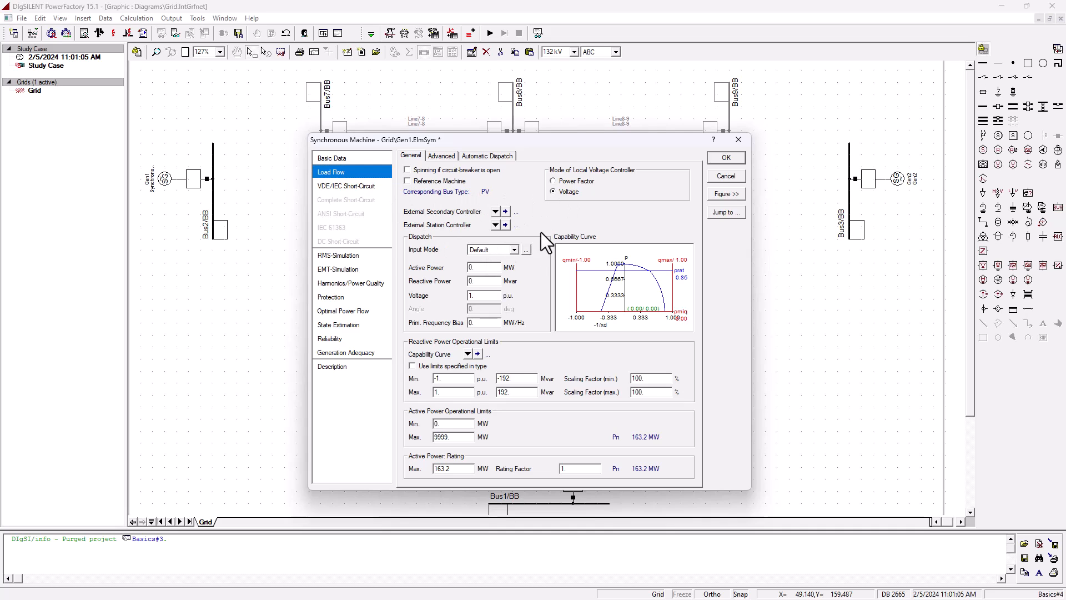
{"action": "left_click", "coordinate": [483, 297]}
{"action": "left_click", "coordinate": [484, 269]}
{"action": "type", "text": "163"}
{"action": "key", "text": "Tab"}
{"action": "type", "text": "8"}
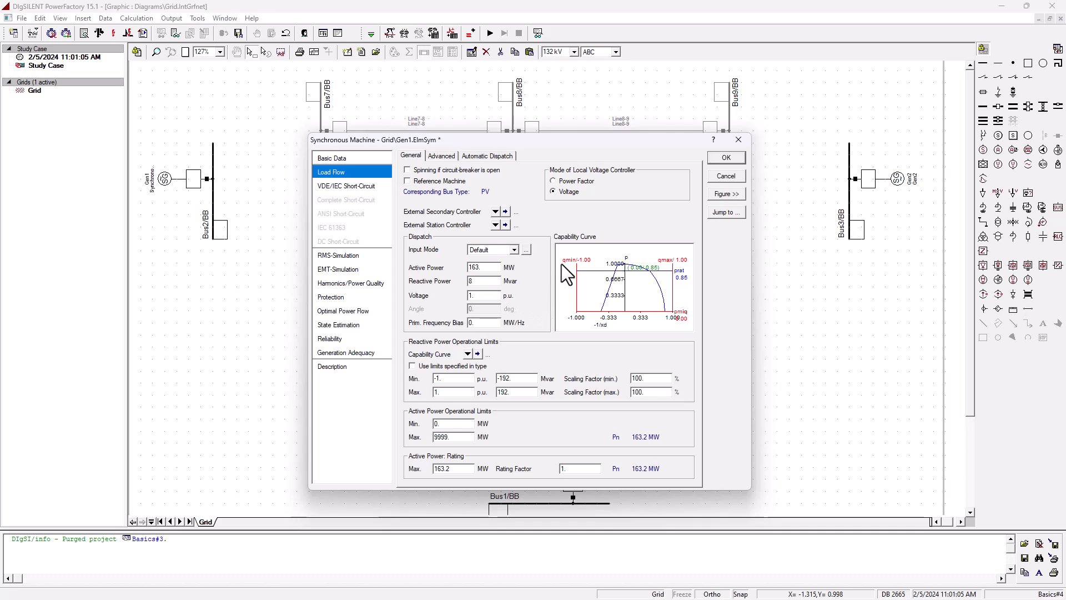
{"action": "left_click", "coordinate": [727, 157]}
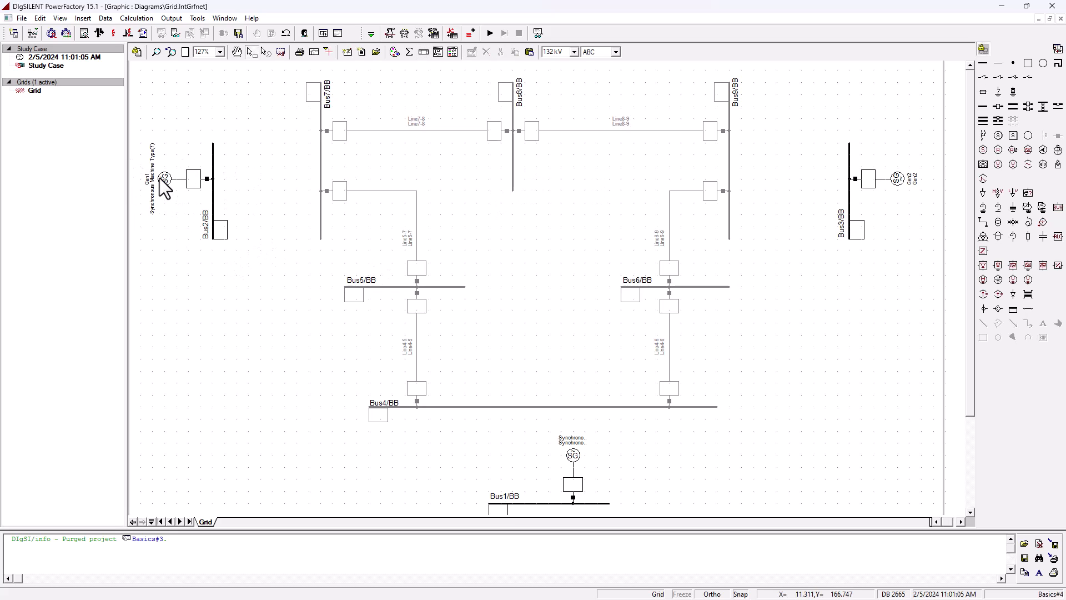
- Rename Gen1's synchronous machine type to Gen1
{"action": "double_click", "coordinate": [175, 178]}
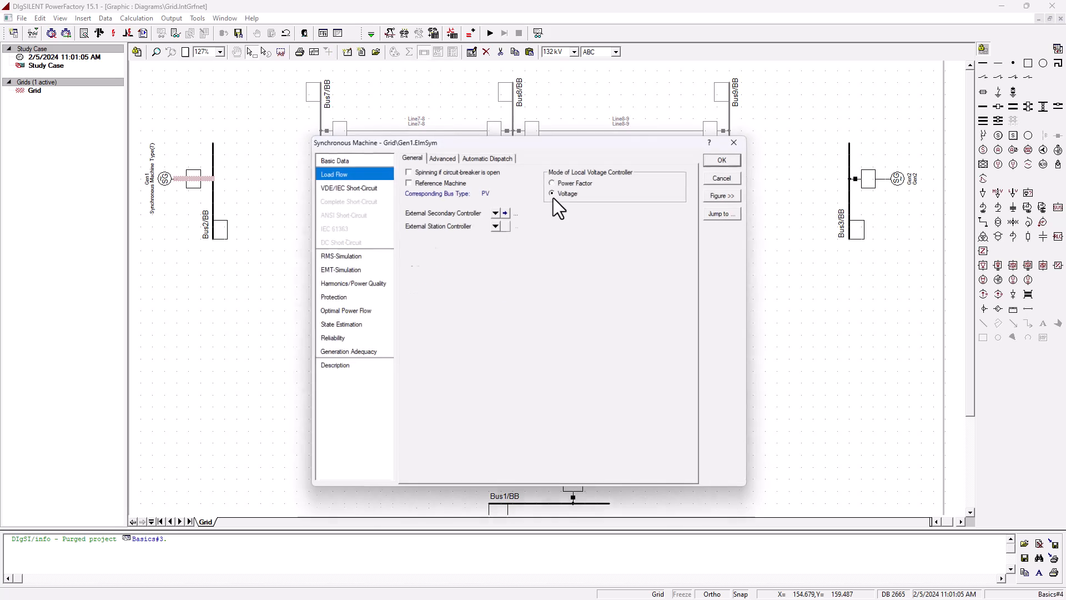
{"action": "left_click", "coordinate": [345, 158]}
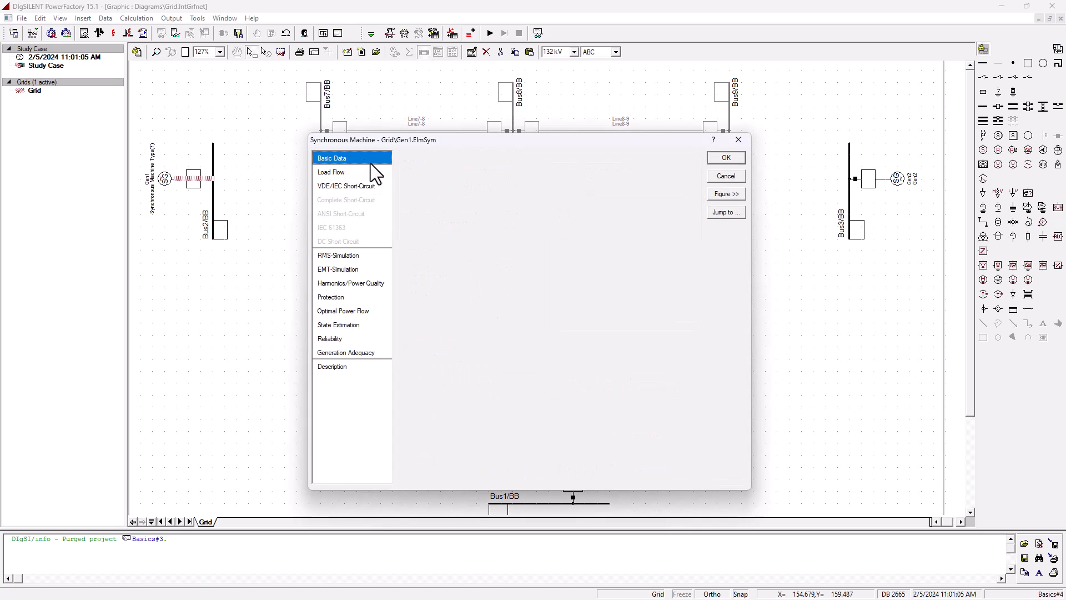
{"action": "left_click", "coordinate": [447, 186]}
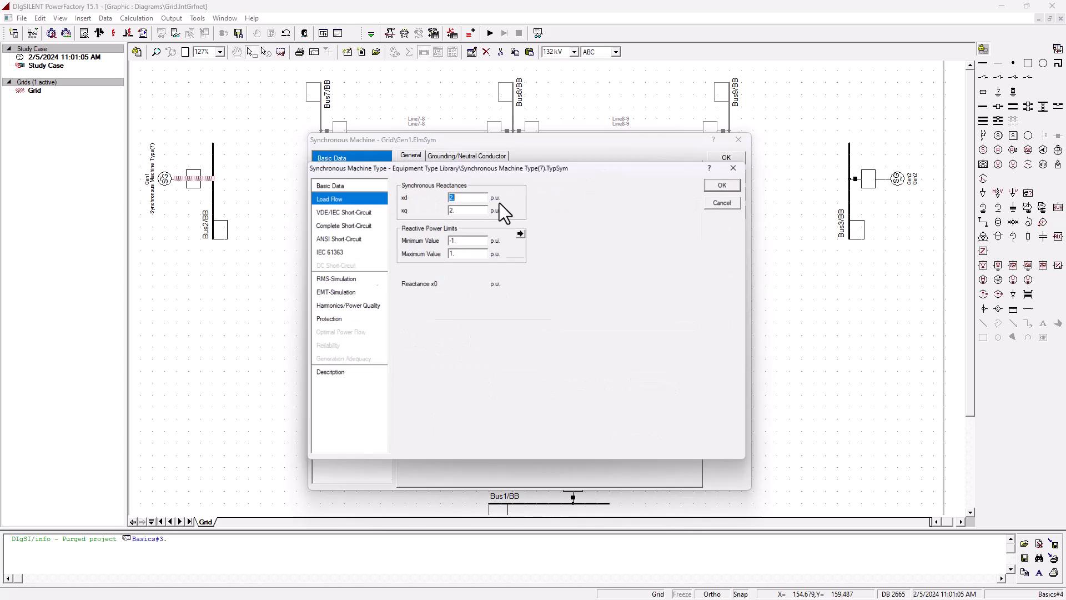
{"action": "left_click", "coordinate": [366, 186]}
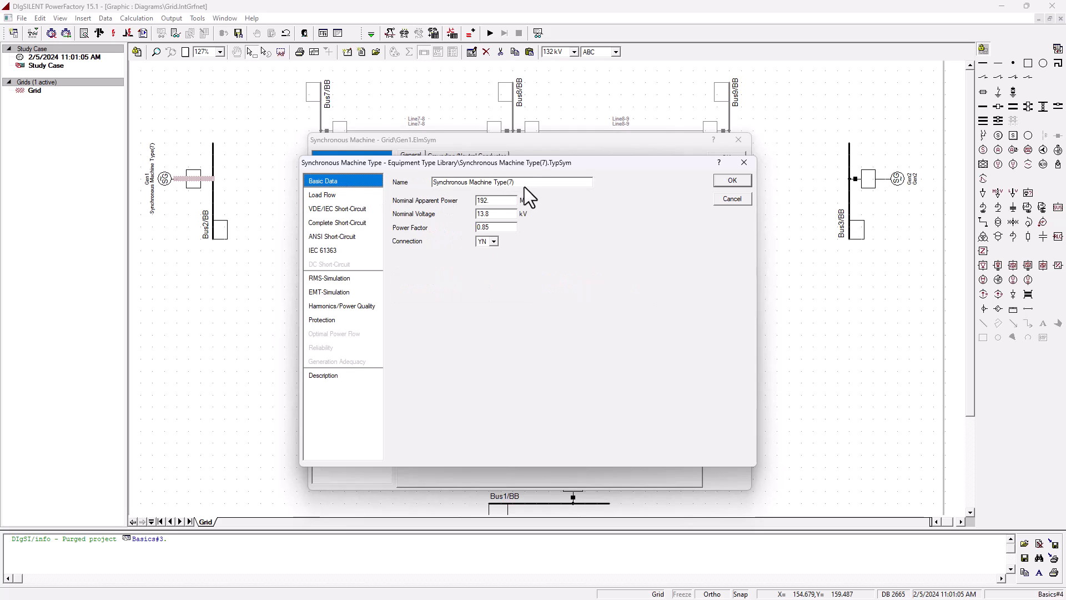
{"action": "left_click_drag", "start_coordinate": [523, 183], "coordinate": [309, 175]}
{"action": "type", "text": "Gen1"}
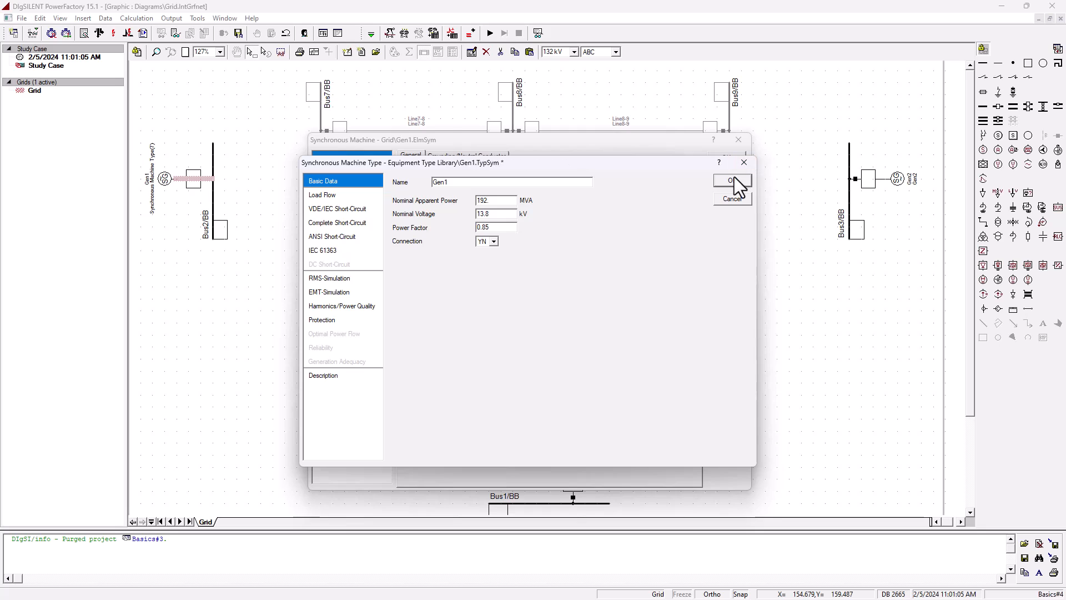
{"action": "left_click", "coordinate": [733, 179]}
{"action": "left_click", "coordinate": [719, 159]}
- Rename the Bus1 synchronous machine and its type to GRID
{"action": "left_click", "coordinate": [226, 278]}
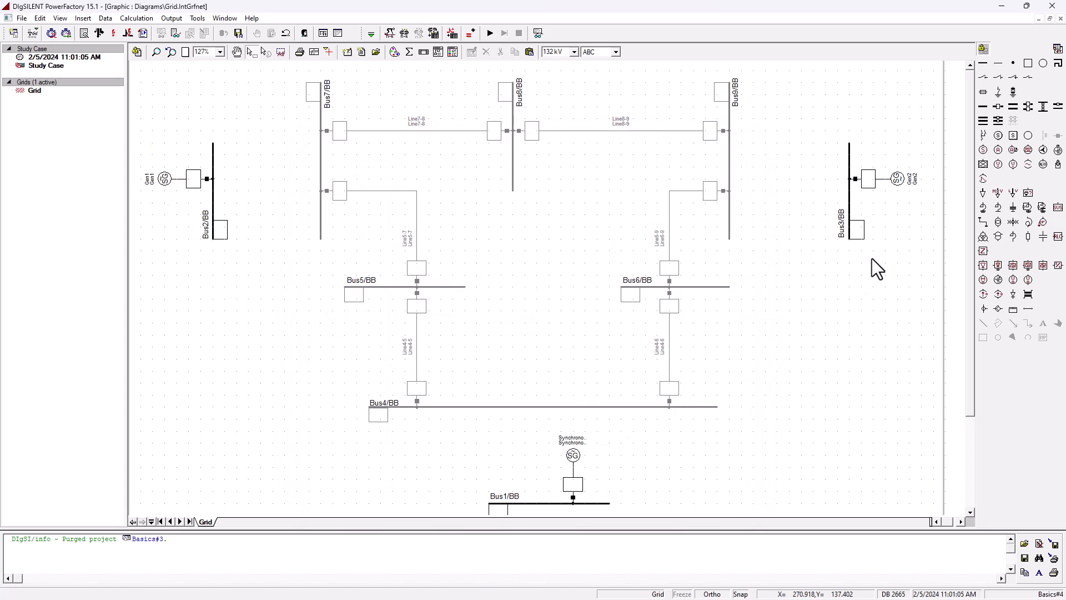
{"action": "double_click", "coordinate": [575, 442]}
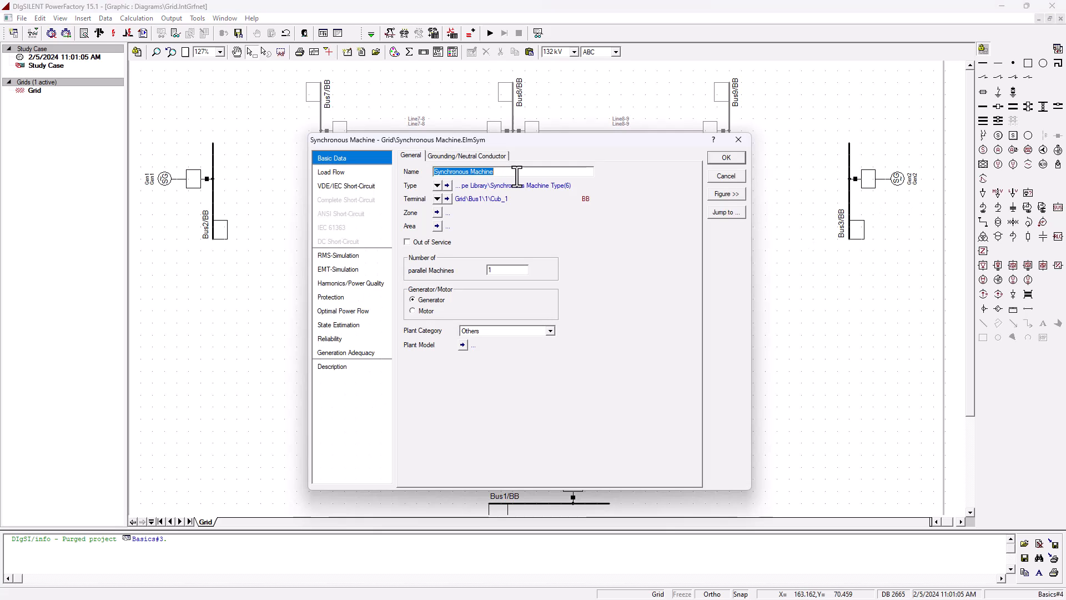
{"action": "type", "text": "GRID"}
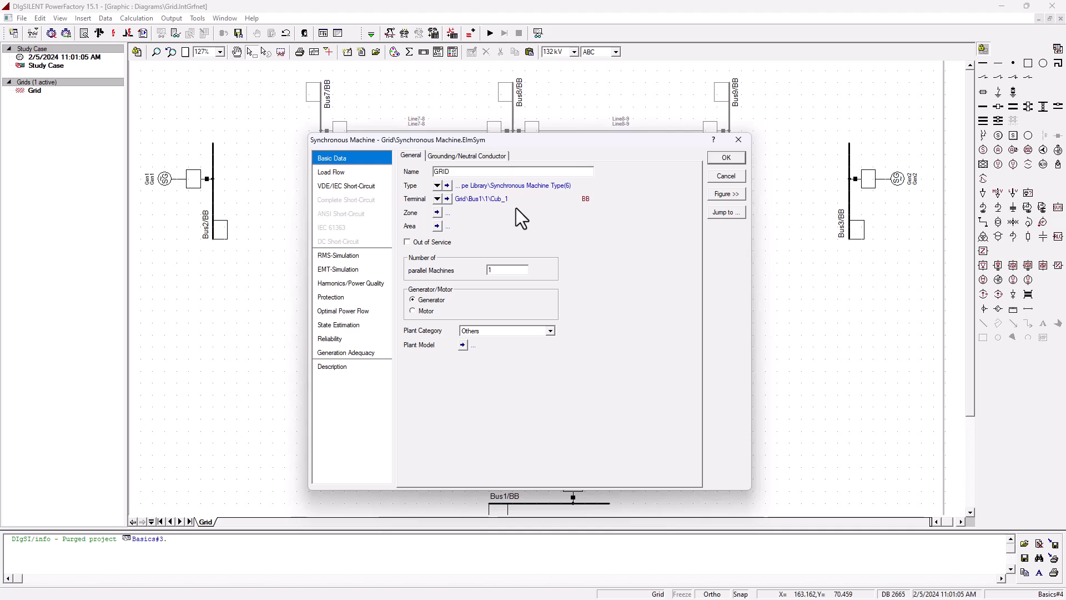
{"action": "left_click", "coordinate": [447, 186]}
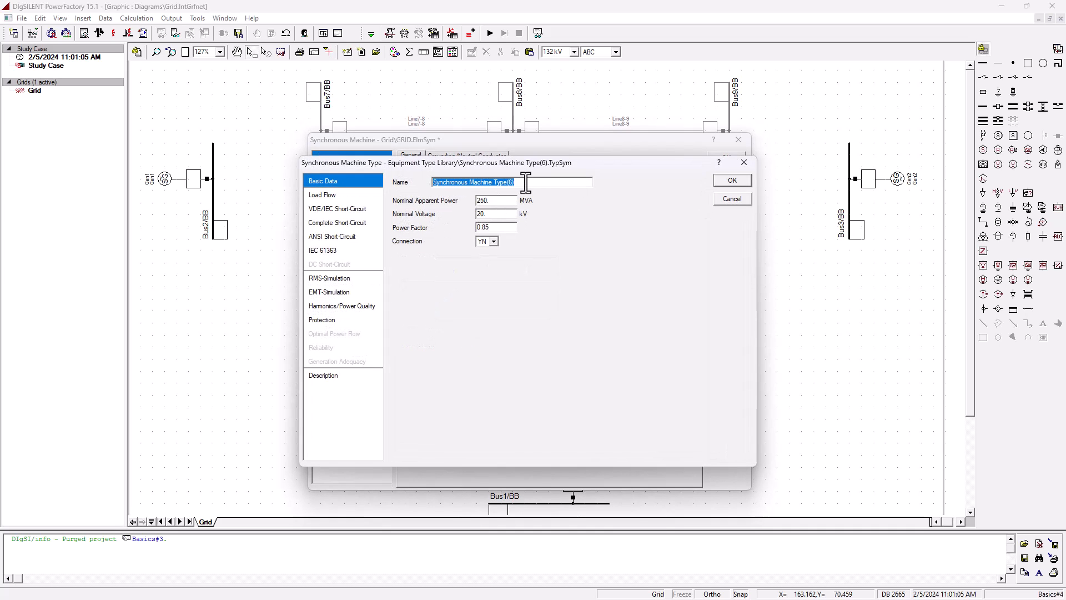
{"action": "type", "text": "GRID"}
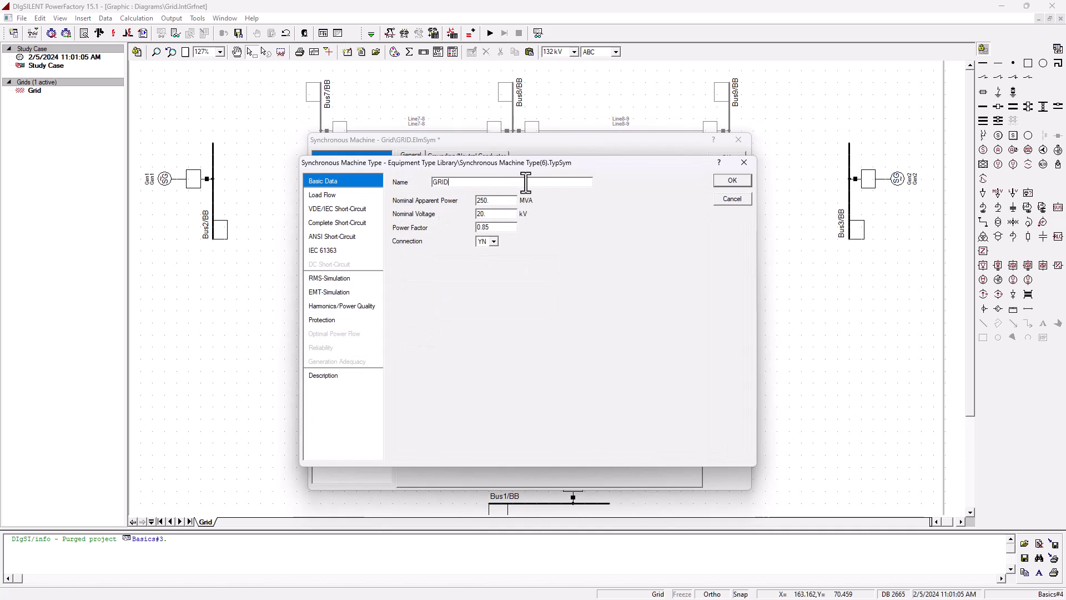
{"action": "left_click", "coordinate": [730, 181]}
{"action": "left_click", "coordinate": [727, 157]}
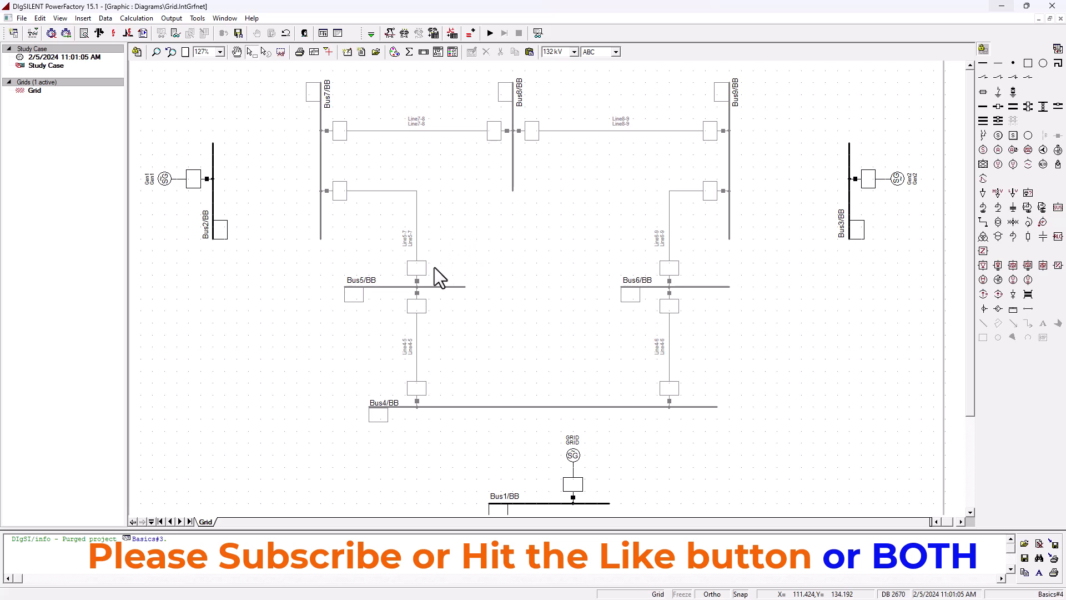
{"action": "left_click", "coordinate": [212, 178]}
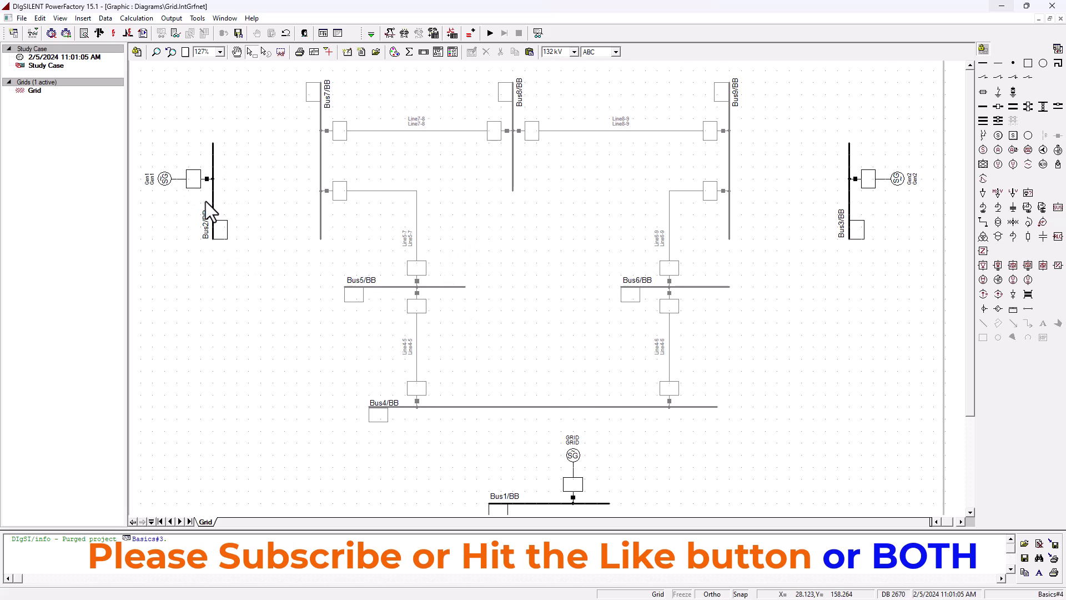
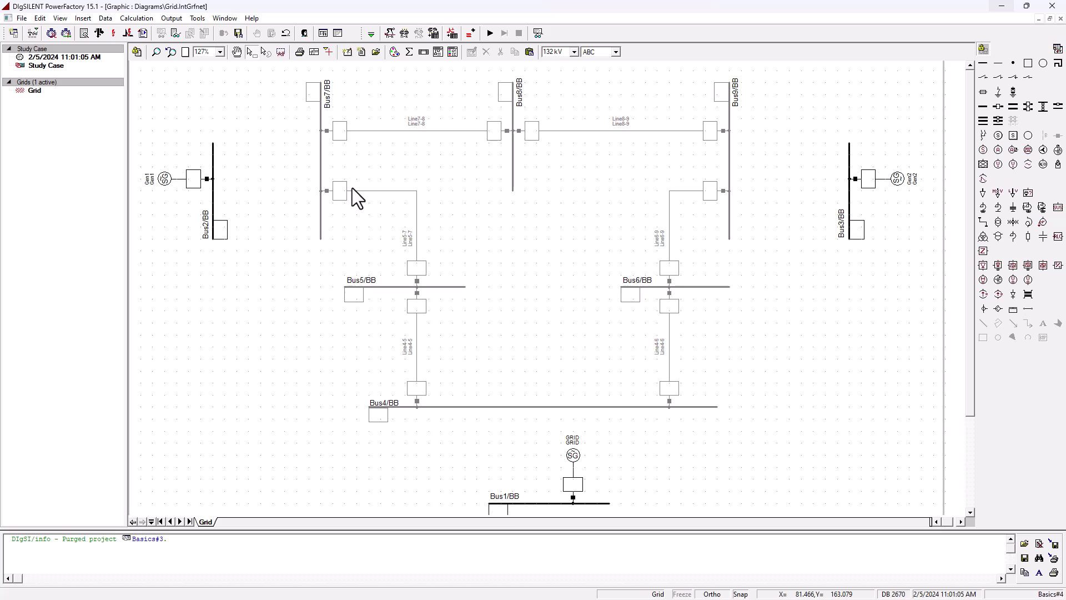
- Open Line7-8 and inspect the rated voltage and rated current of its line type
{"action": "double_click", "coordinate": [425, 131]}
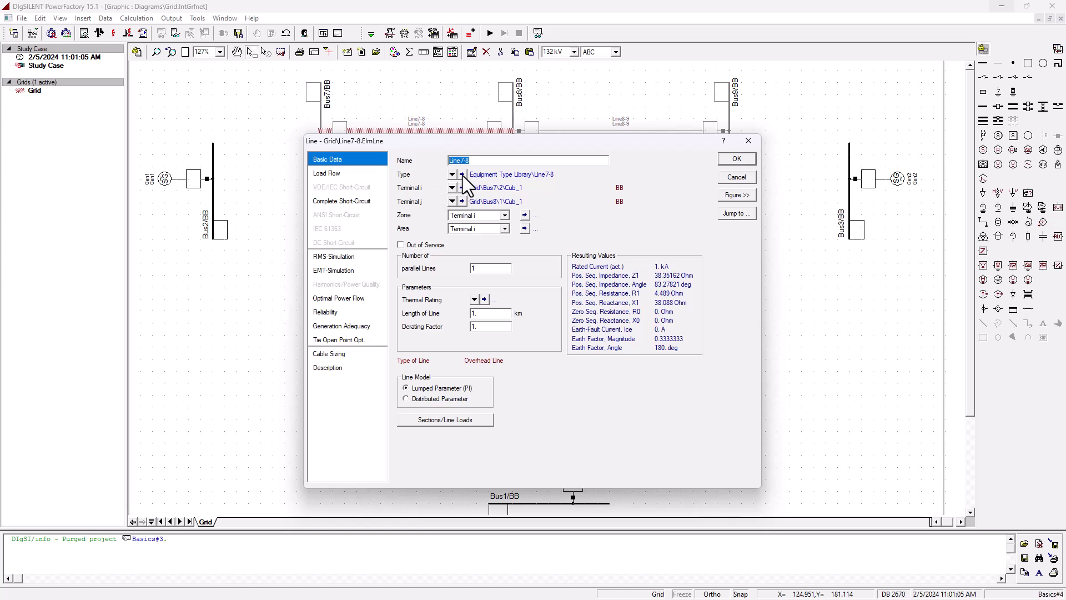
{"action": "double_click", "coordinate": [450, 209]}
{"action": "left_click", "coordinate": [473, 210]}
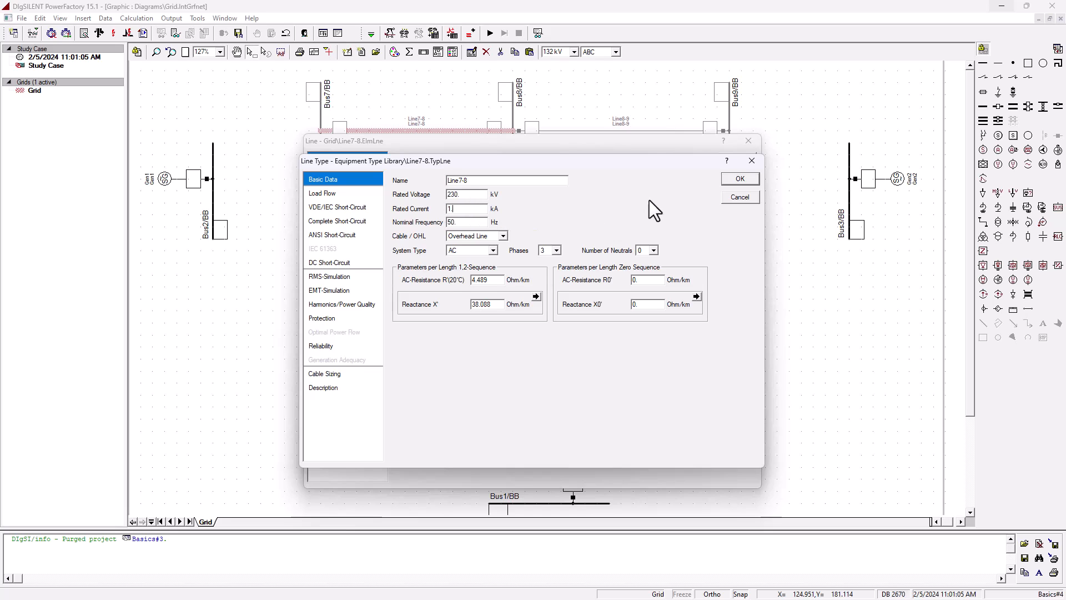
{"action": "double_click", "coordinate": [480, 195]}
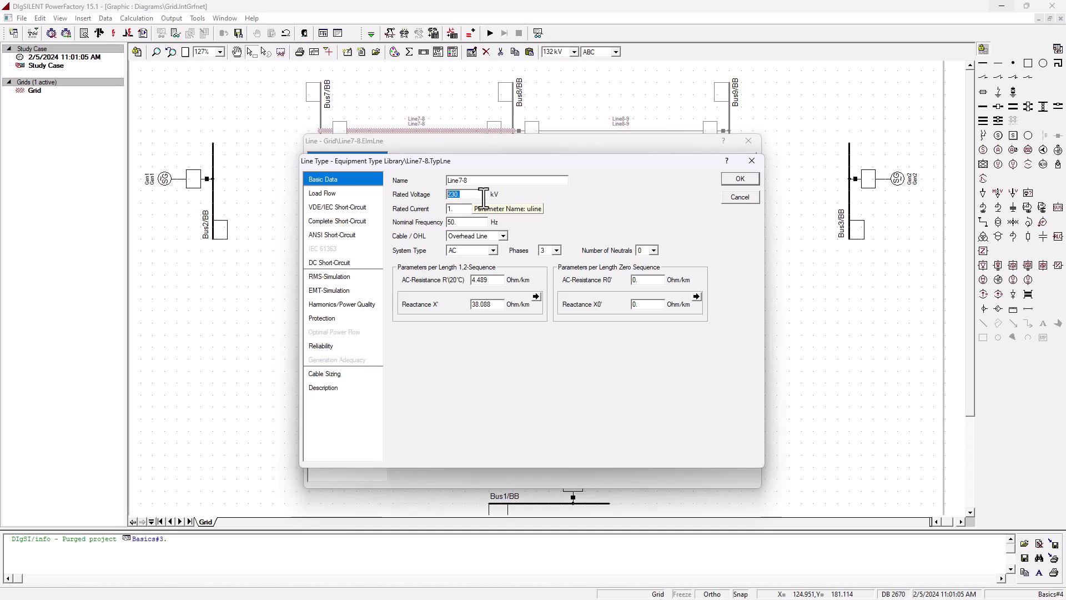
{"action": "left_click", "coordinate": [467, 209]}
{"action": "left_click", "coordinate": [736, 178]}
{"action": "left_click", "coordinate": [731, 161]}
{"action": "left_click", "coordinate": [515, 254]}
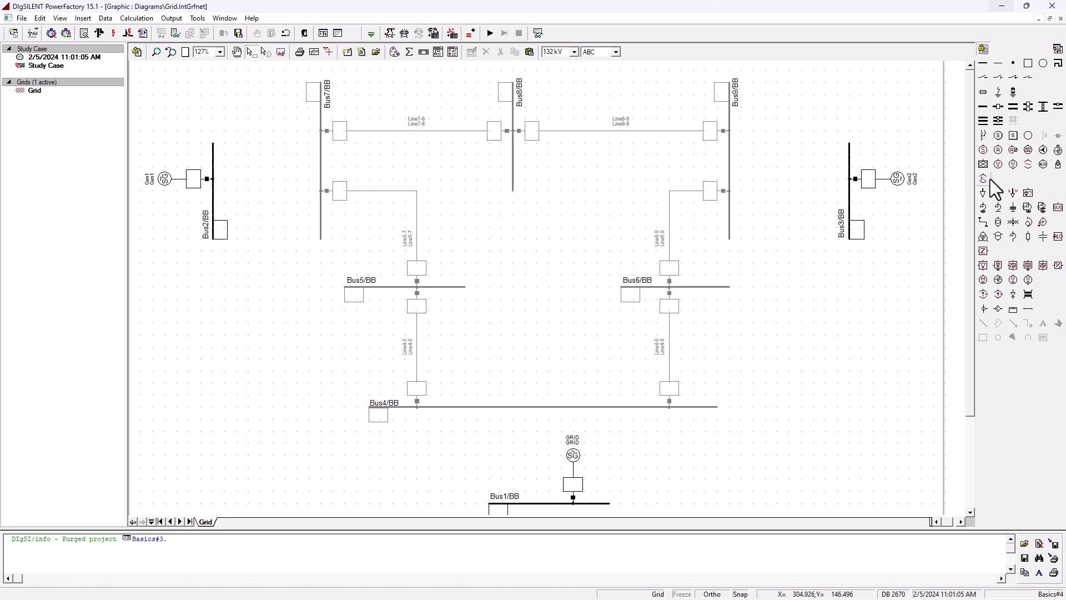
- Place a 2-winding transformer connecting Bus2 to Bus7
{"action": "left_click", "coordinate": [998, 224]}
{"action": "left_click", "coordinate": [213, 181]}
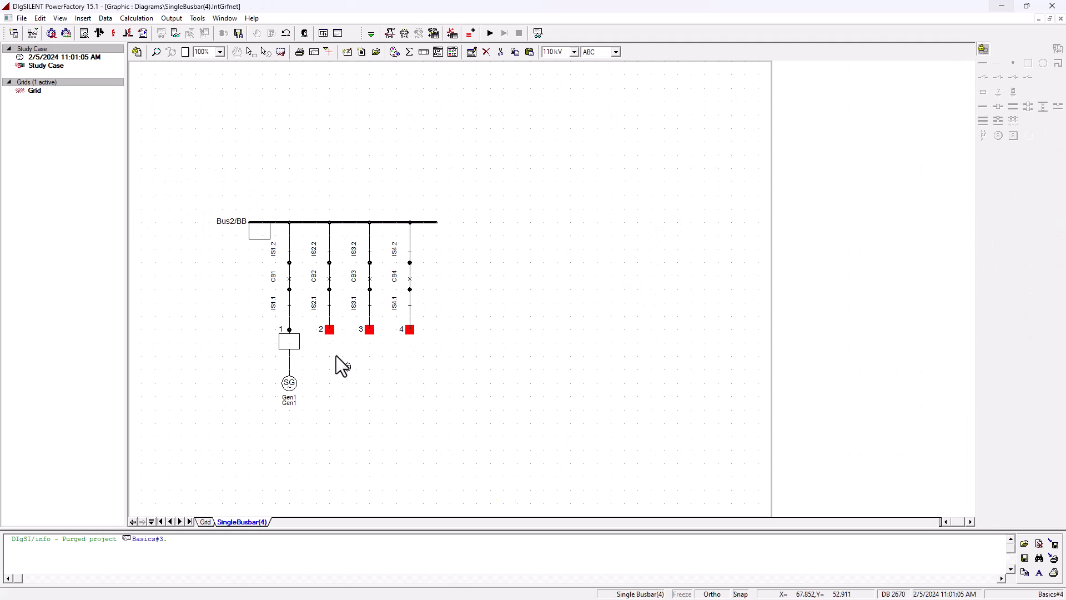
{"action": "left_click", "coordinate": [331, 333]}
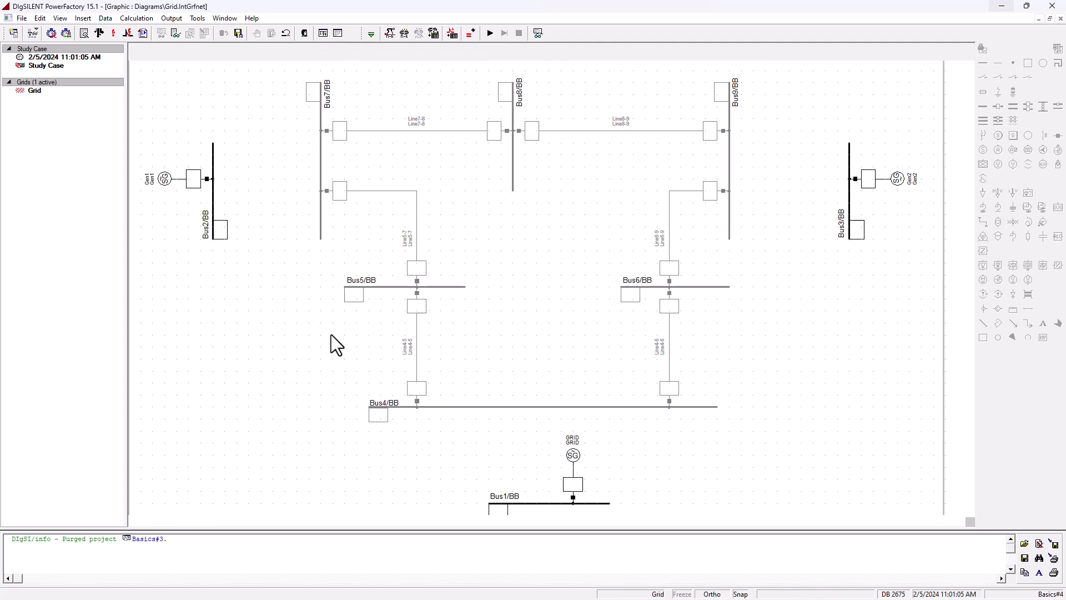
{"action": "left_click", "coordinate": [322, 180]}
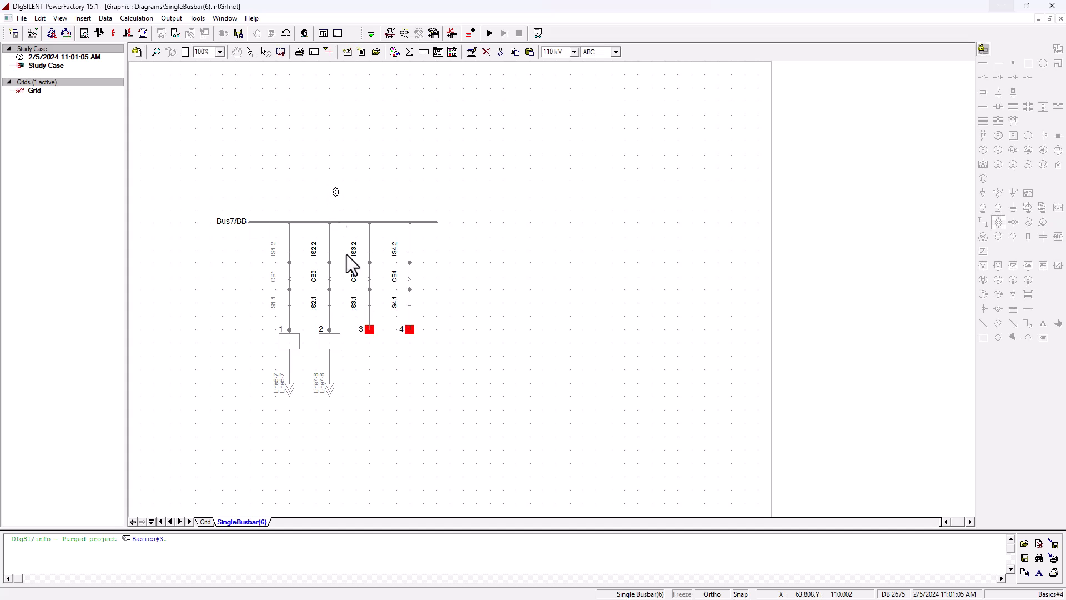
{"action": "left_click", "coordinate": [369, 330]}
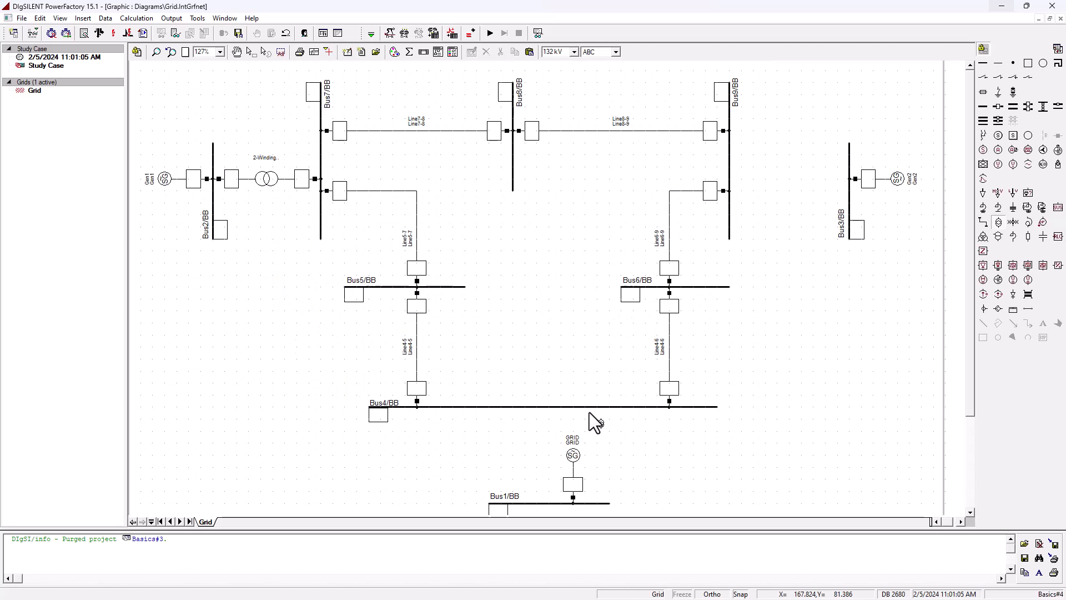
- Place a 2-winding transformer connecting Bus1 to Bus4
{"action": "left_click", "coordinate": [539, 503]}
{"action": "left_click", "coordinate": [330, 330]}
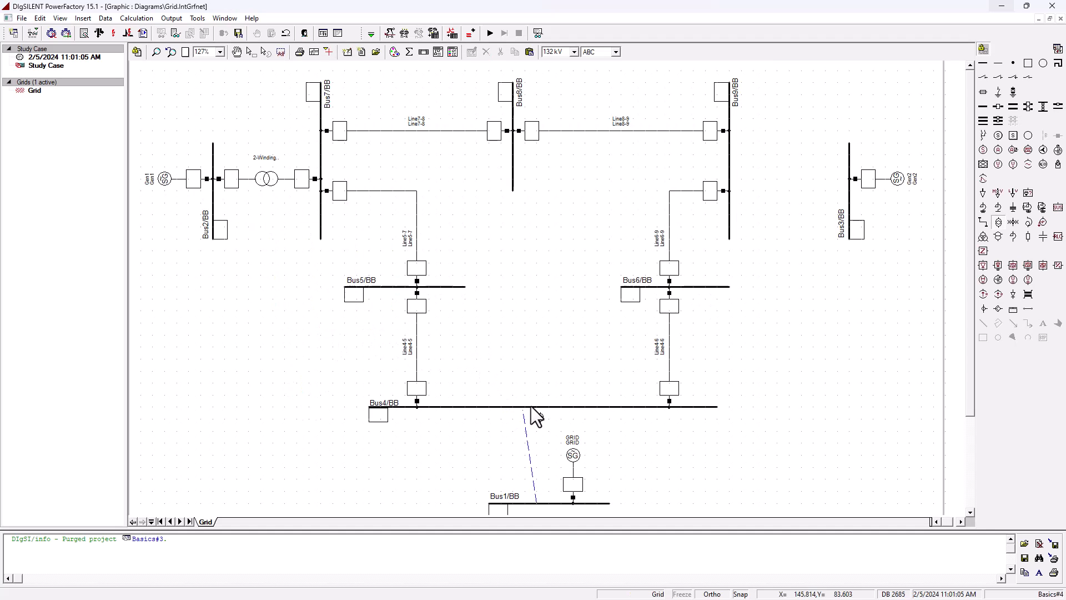
{"action": "left_click", "coordinate": [549, 406]}
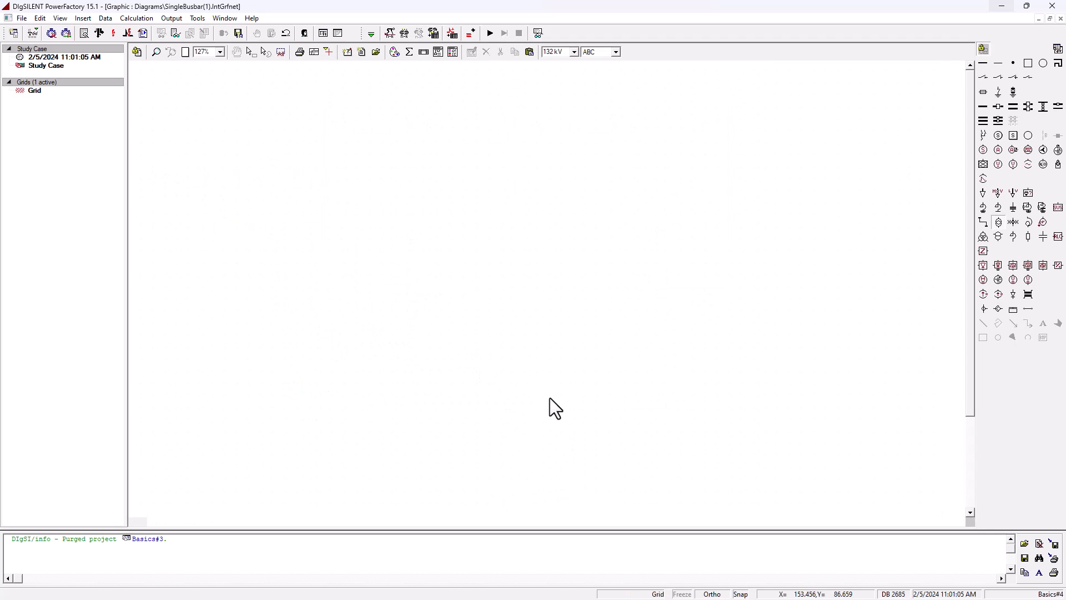
{"action": "left_click", "coordinate": [368, 328]}
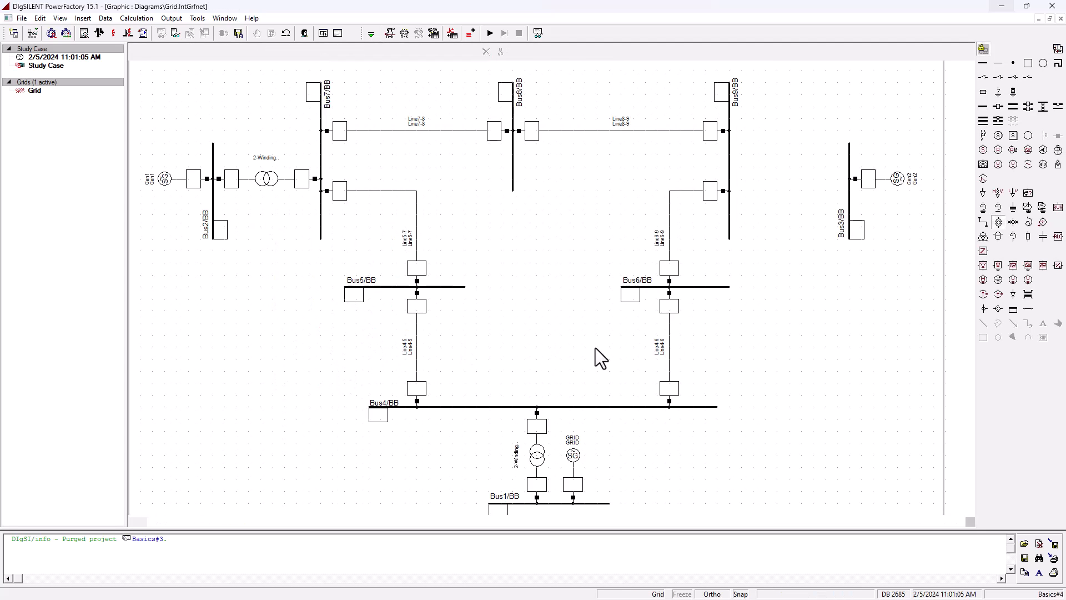
- Place a 2-winding transformer connecting Bus3 to Bus9
{"action": "left_click", "coordinate": [847, 178]}
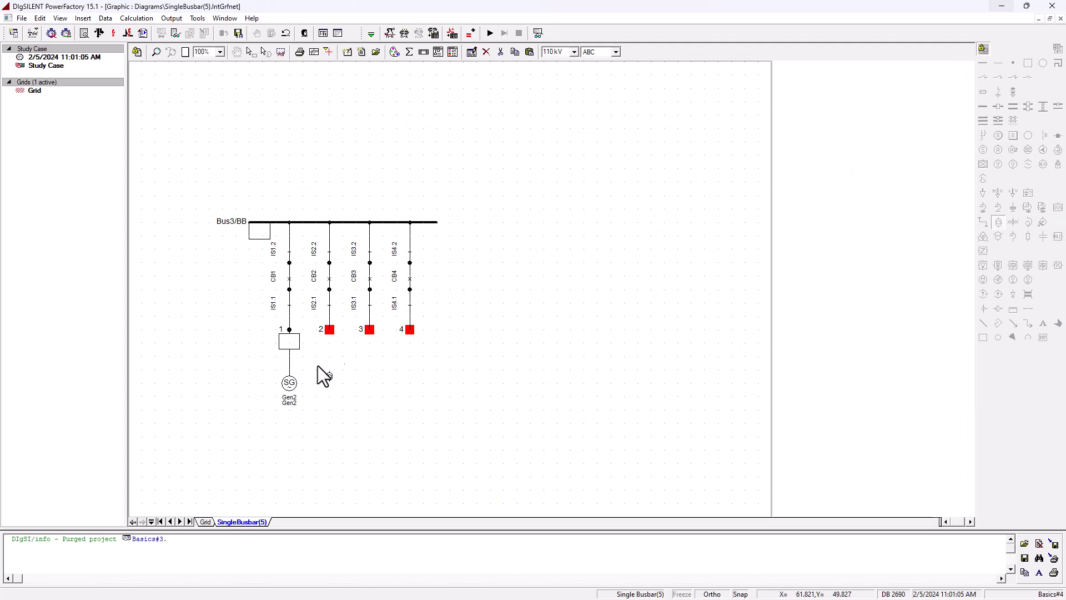
{"action": "left_click", "coordinate": [330, 330]}
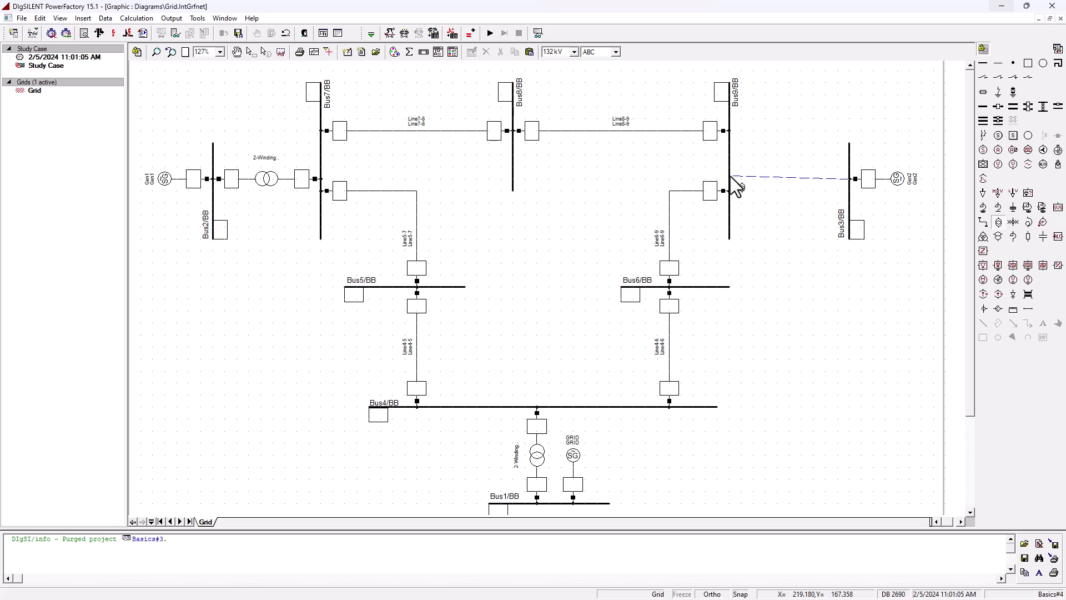
{"action": "left_click", "coordinate": [731, 175]}
{"action": "left_click", "coordinate": [369, 331]}
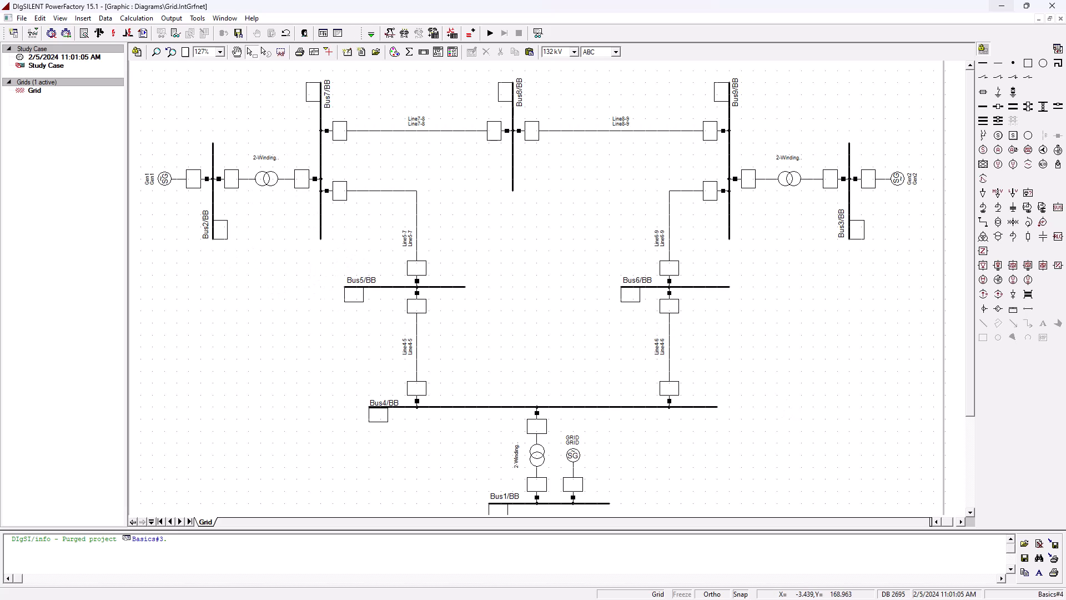
- Consult the transformer parameters table and rename the Bus4–Bus1 transformer T1
{"action": "left_click_drag", "start_coordinate": [0, 161], "coordinate": [702, 138]}
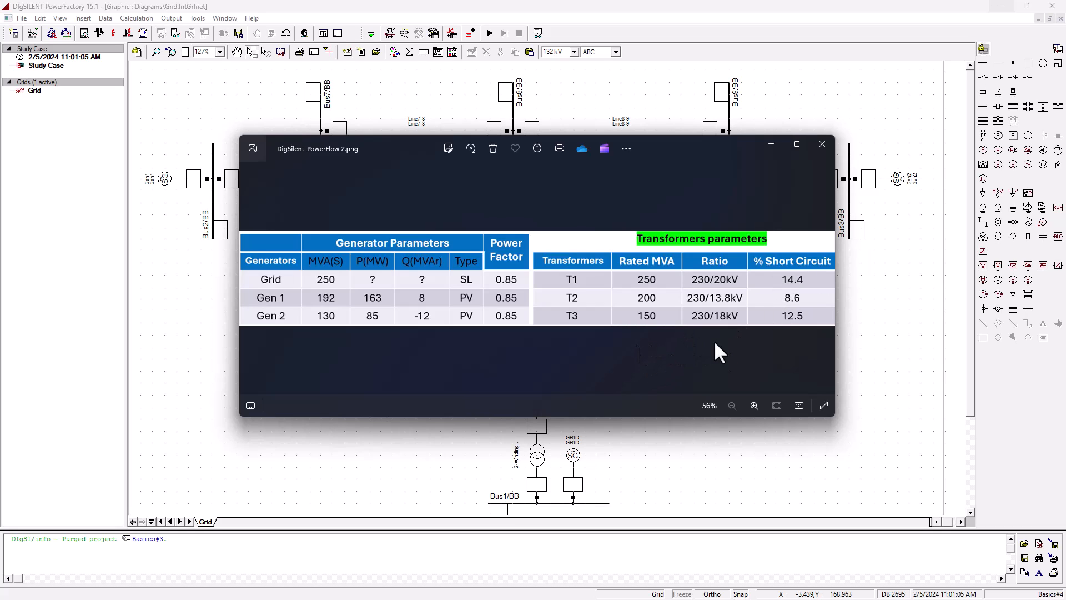
{"action": "left_click_drag", "start_coordinate": [747, 139], "coordinate": [0, 142]}
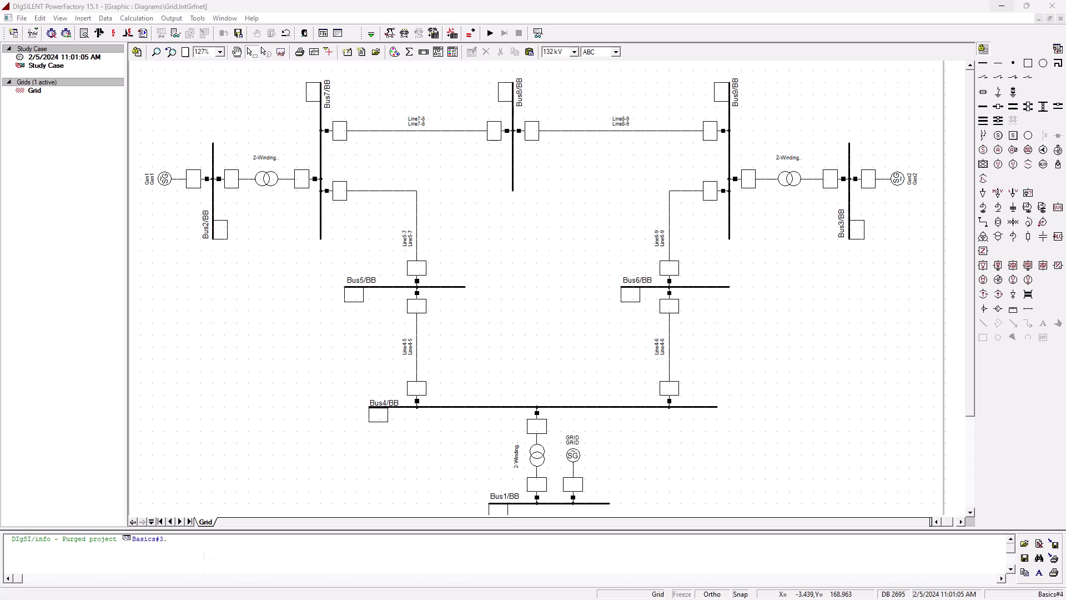
{"action": "double_click", "coordinate": [538, 457]}
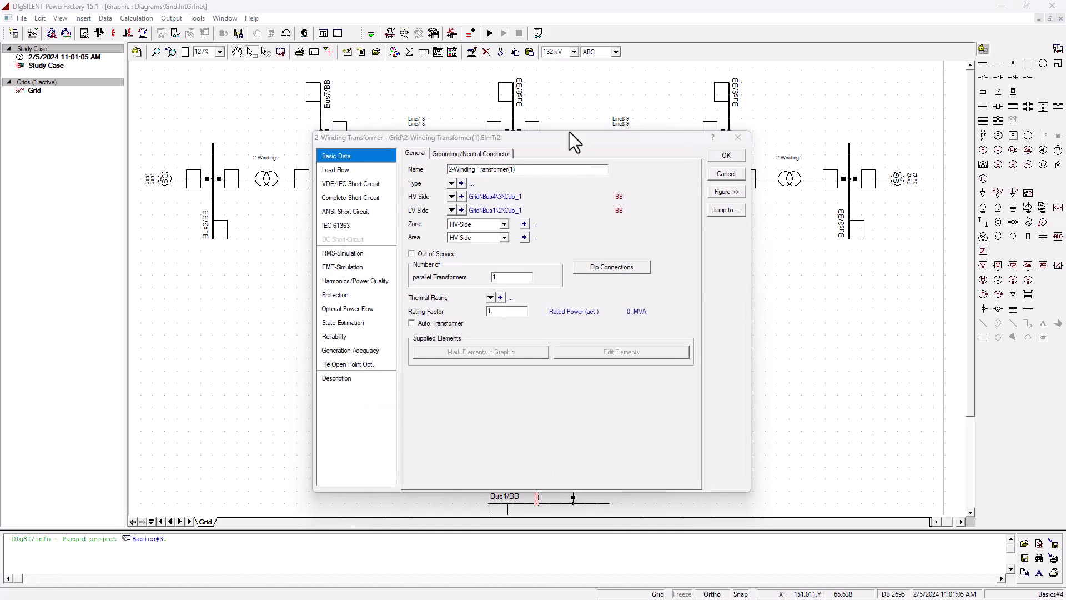
{"action": "left_click_drag", "start_coordinate": [541, 170], "coordinate": [278, 170]}
{"action": "type", "text": "T1"}
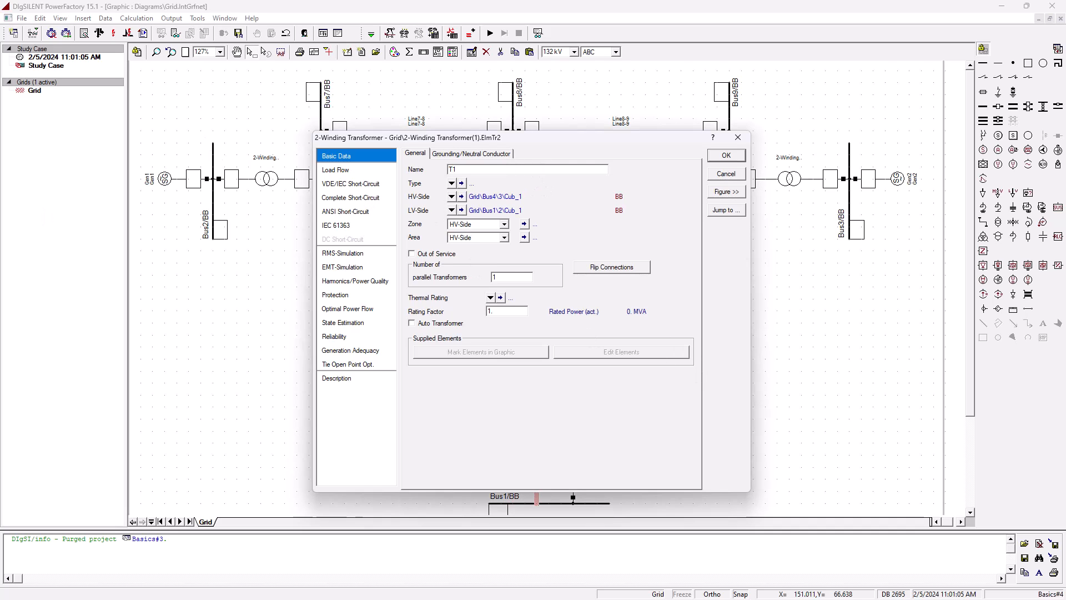
- Give T1 a new project transformer type named T1 with 250 MVA rated power
{"action": "left_click_drag", "start_coordinate": [0, 173], "coordinate": [638, 151]}
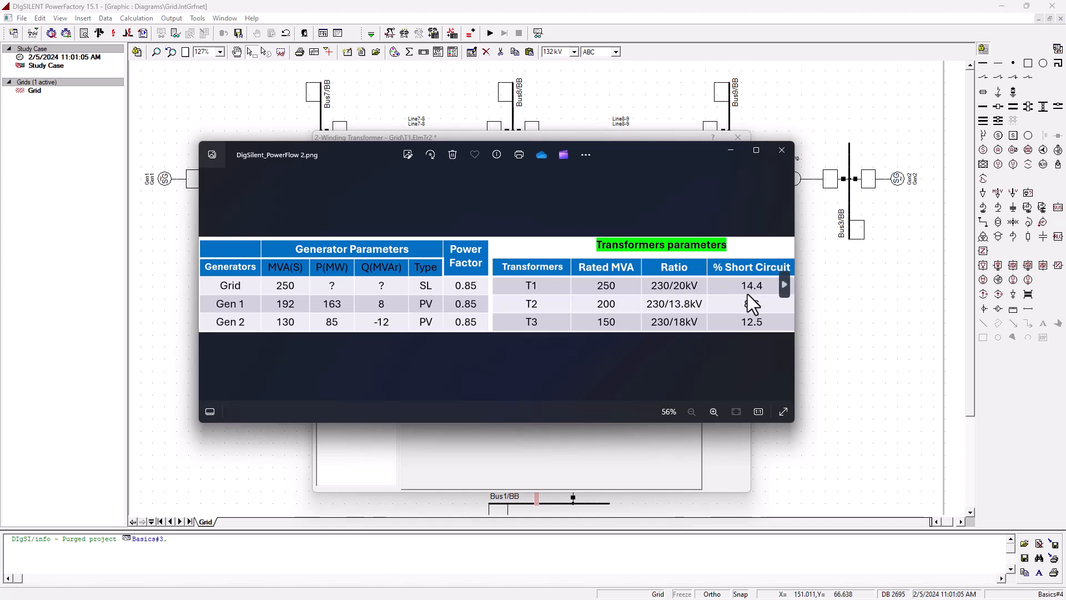
{"action": "left_click_drag", "start_coordinate": [685, 150], "coordinate": [0, 150]}
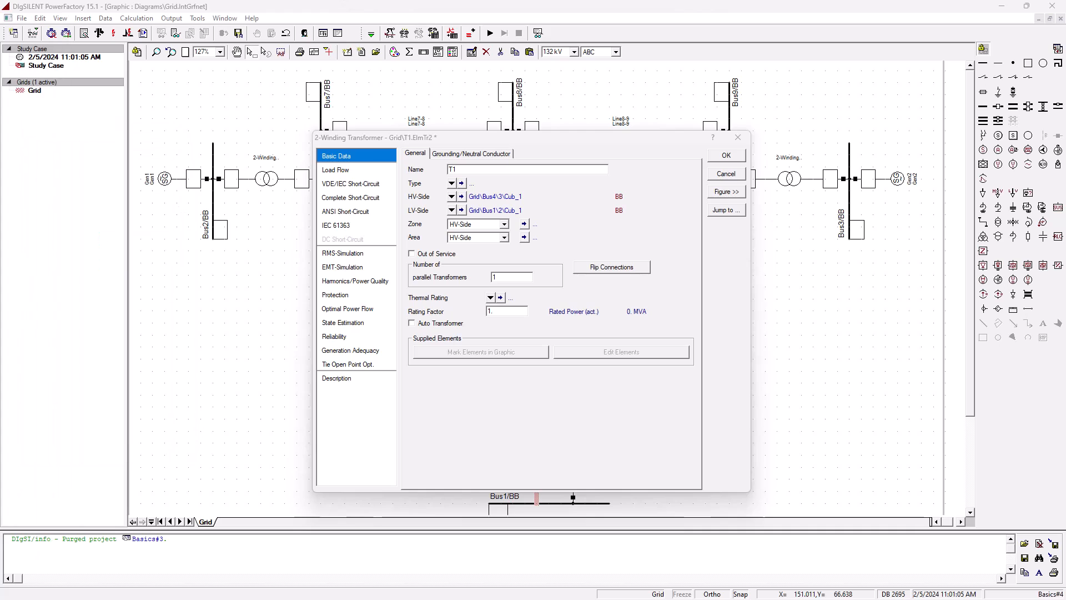
{"action": "left_click", "coordinate": [452, 184]}
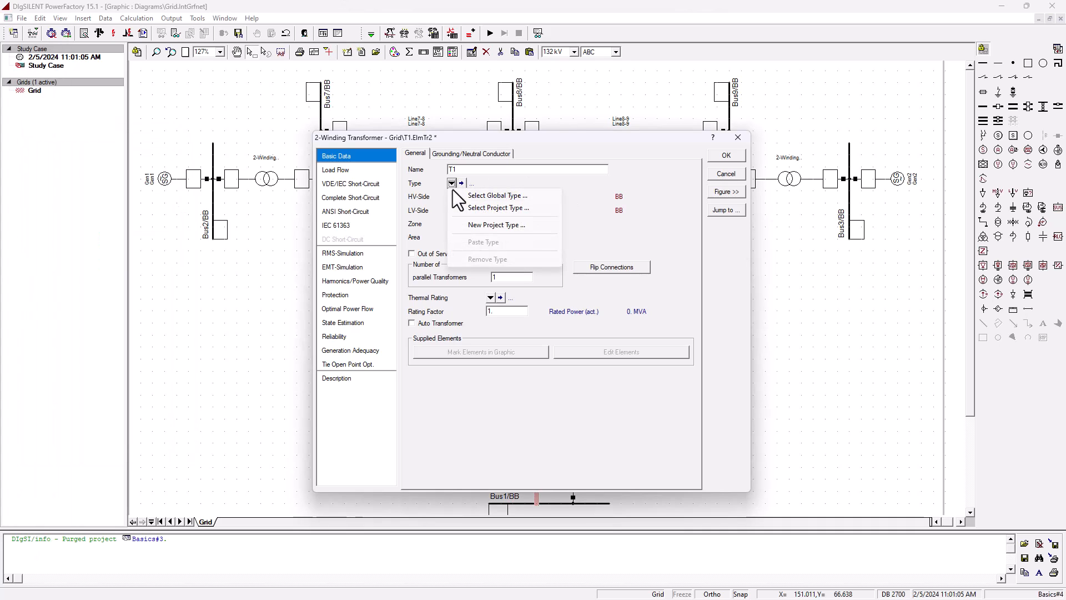
{"action": "left_click", "coordinate": [511, 223]}
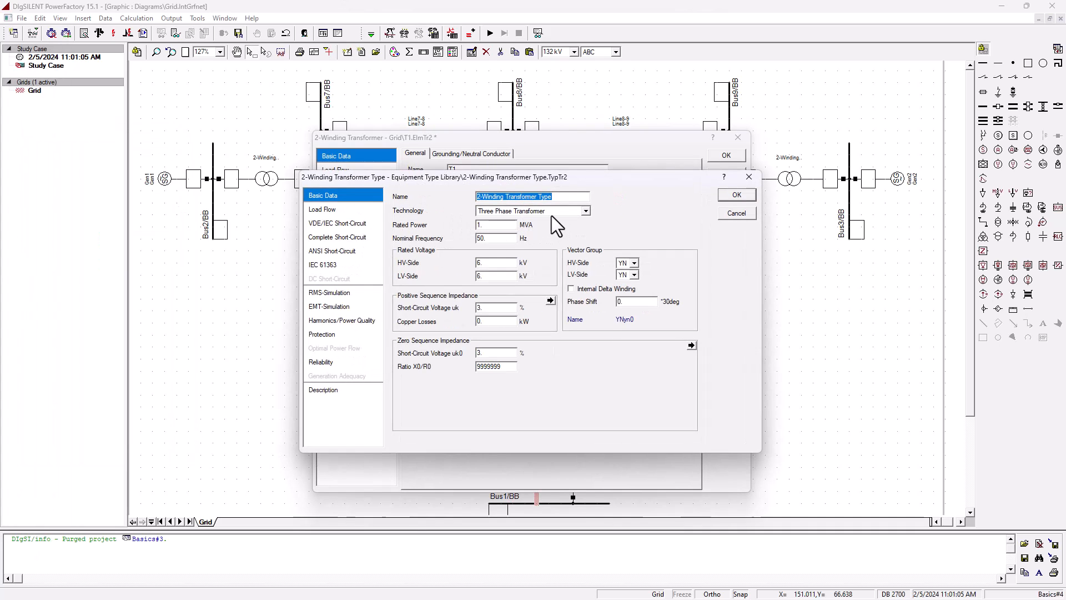
{"action": "type", "text": "T1"}
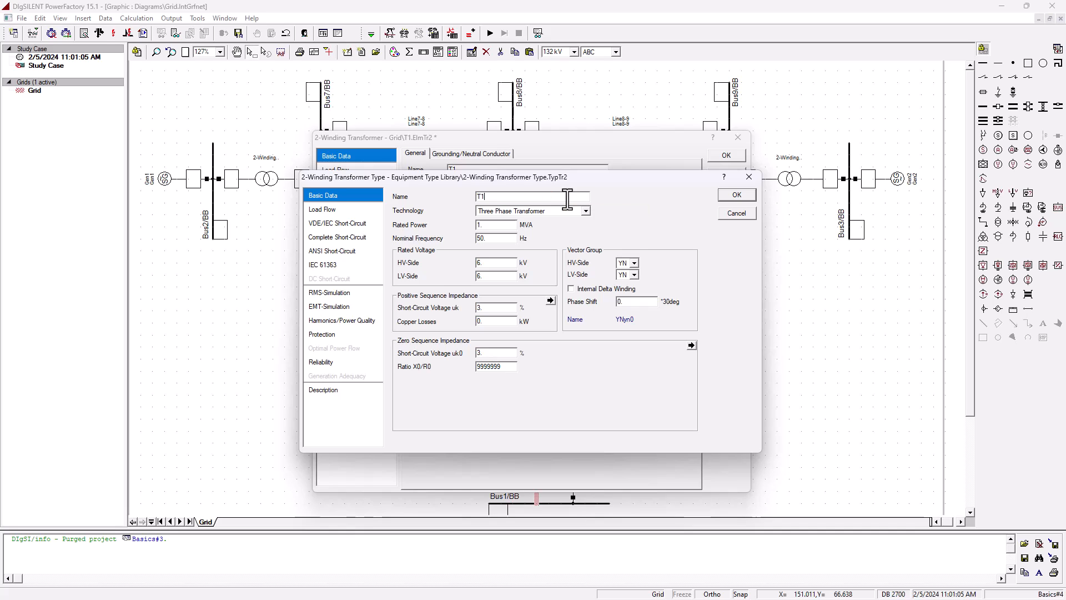
{"action": "left_click", "coordinate": [496, 225]}
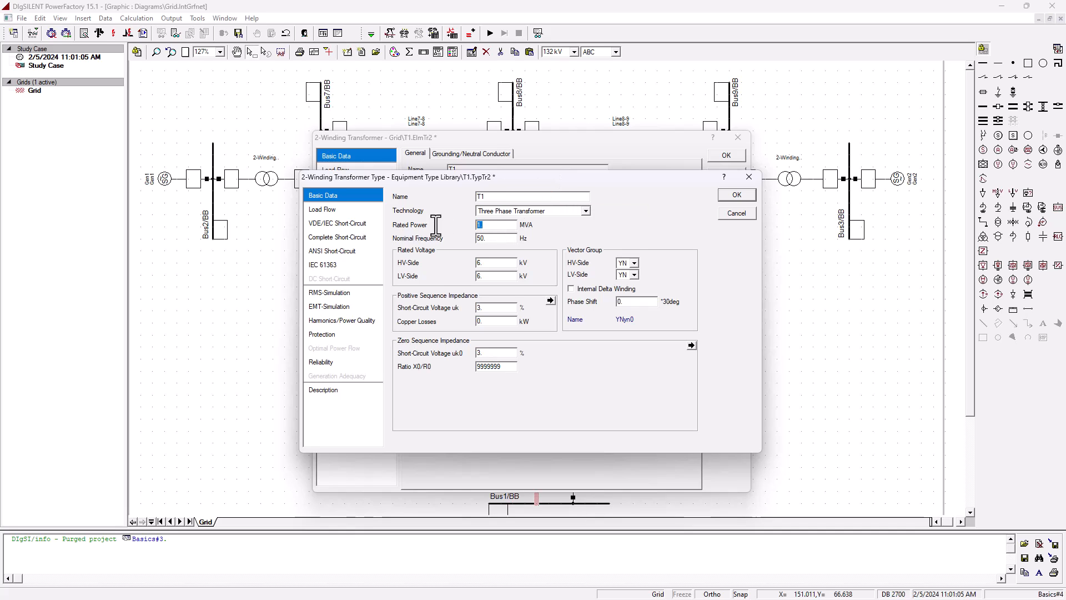
{"action": "type", "text": "250"}
- Set the T1 type to 230 kV HV side, 20 kV LV side and 14.4% short-circuit voltage, and confirm
{"action": "left_click_drag", "start_coordinate": [493, 263], "coordinate": [471, 261]}
{"action": "type", "text": "230"}
{"action": "key", "text": "Tab"}
{"action": "type", "text": "20"}
{"action": "key", "text": "Tab"}
{"action": "type", "text": "14.4"}
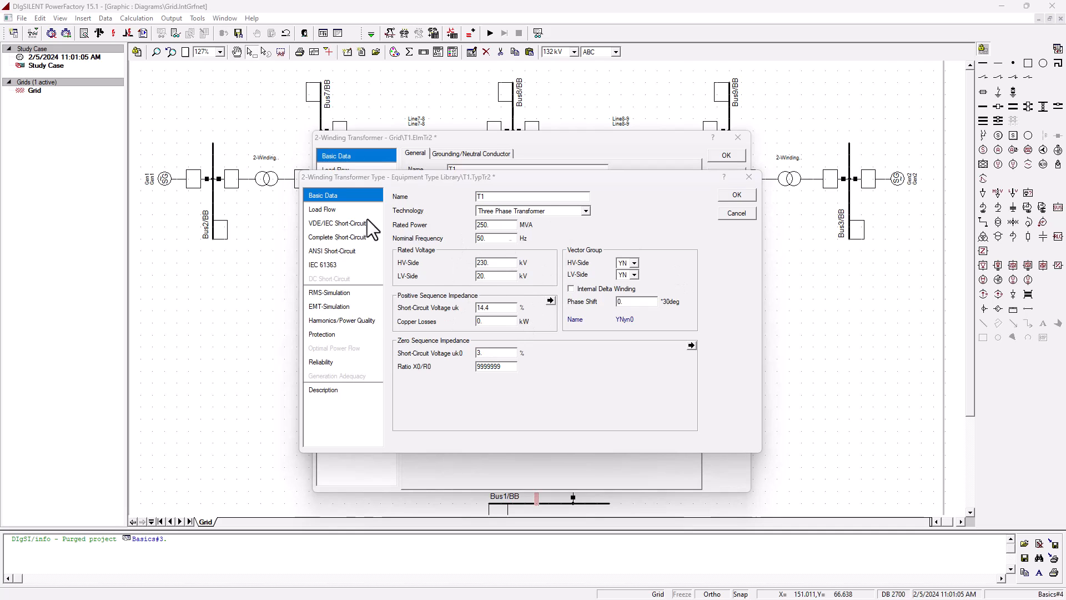
{"action": "left_click", "coordinate": [323, 210]}
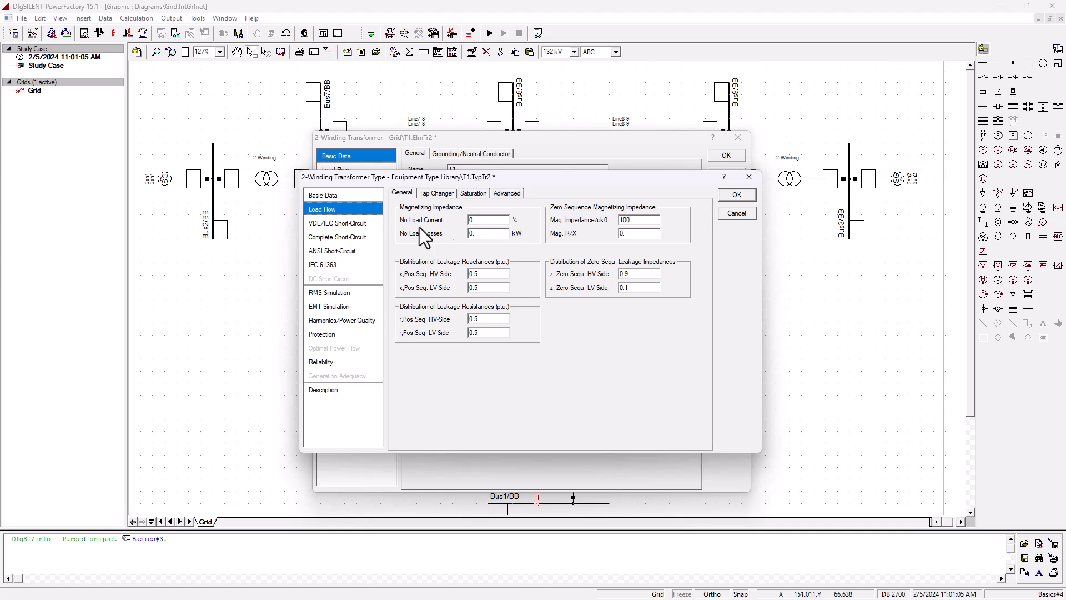
{"action": "left_click", "coordinate": [320, 197]}
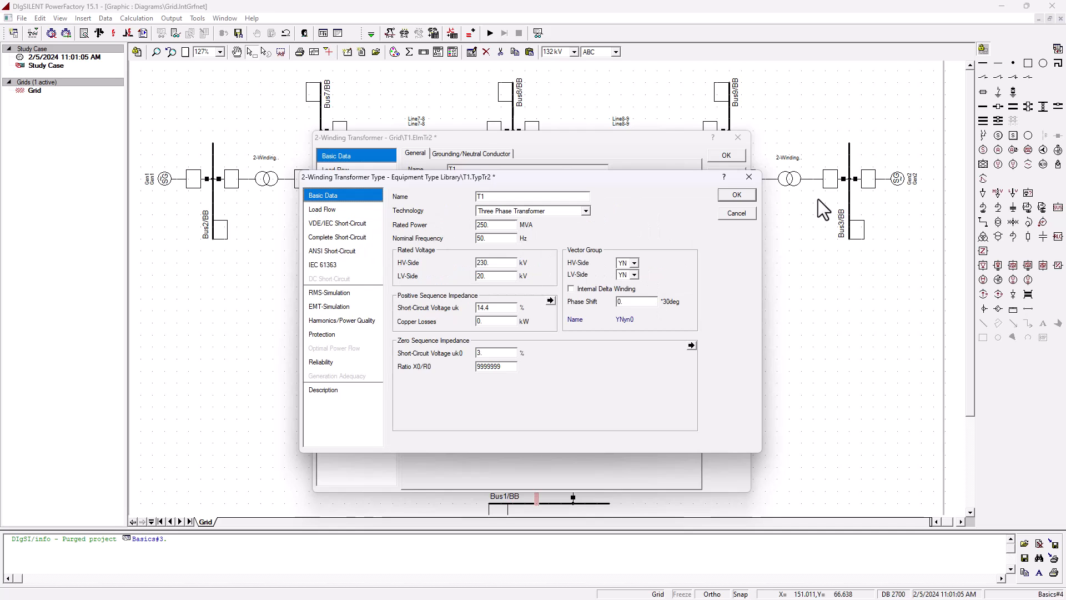
{"action": "left_click", "coordinate": [737, 195]}
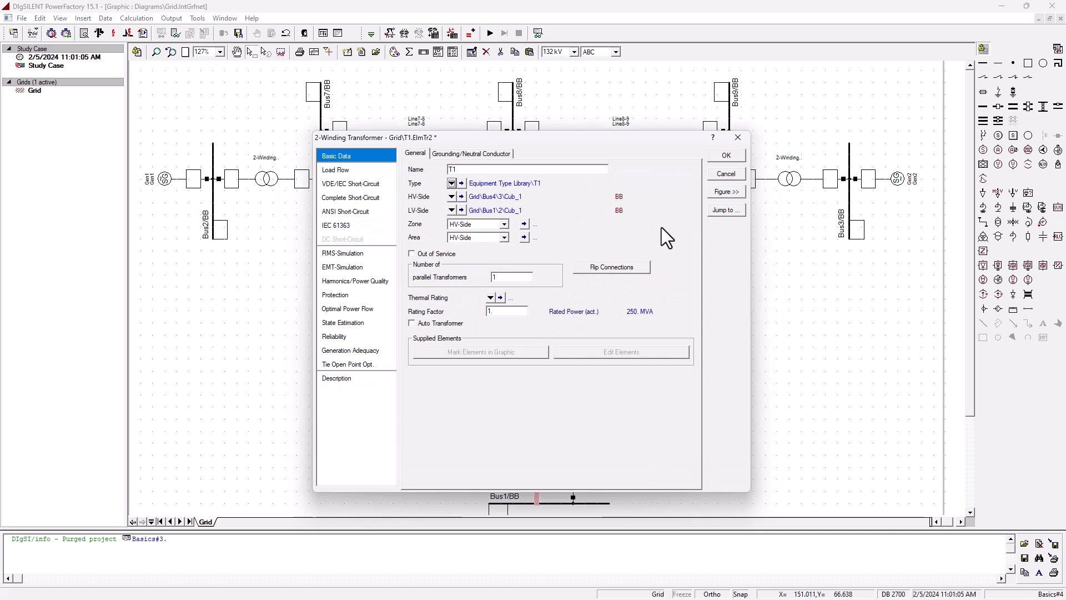
{"action": "left_click", "coordinate": [722, 155]}
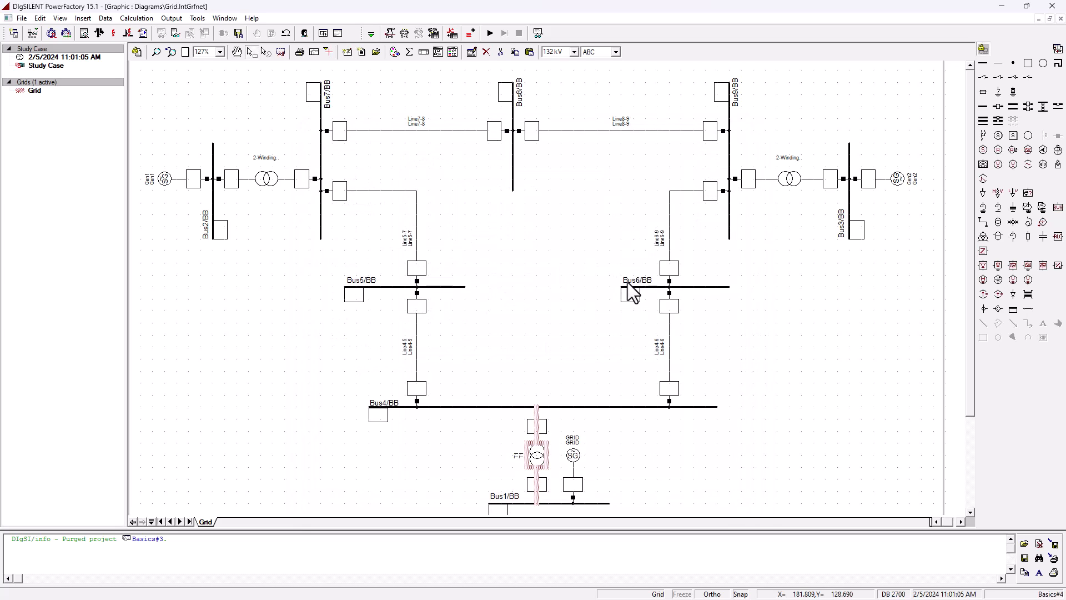
{"action": "left_click", "coordinate": [626, 471]}
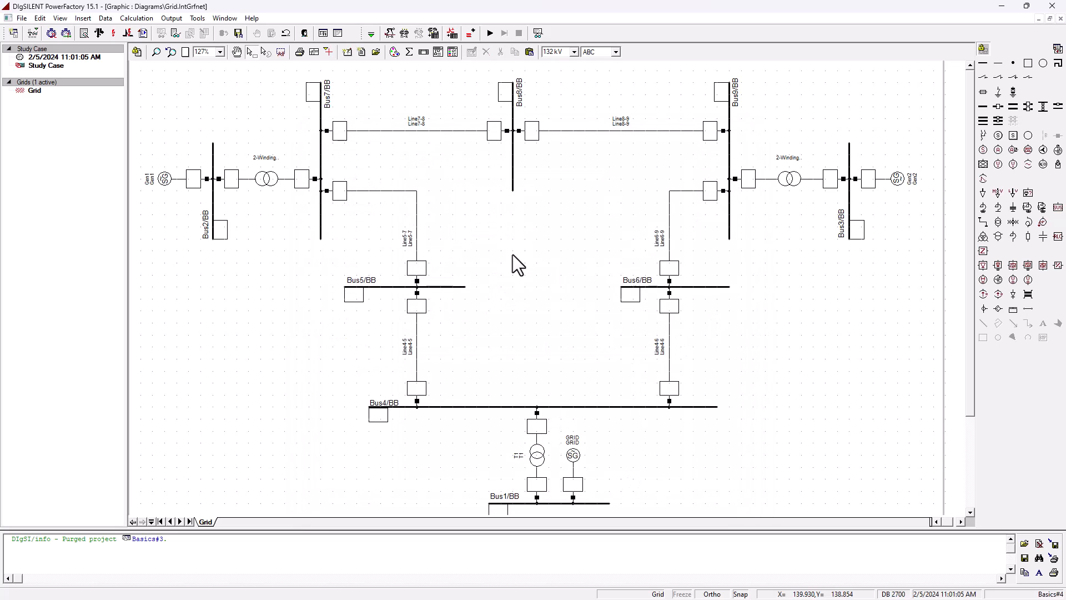
{"action": "left_click", "coordinate": [270, 182]}
{"action": "double_click", "coordinate": [270, 182]}
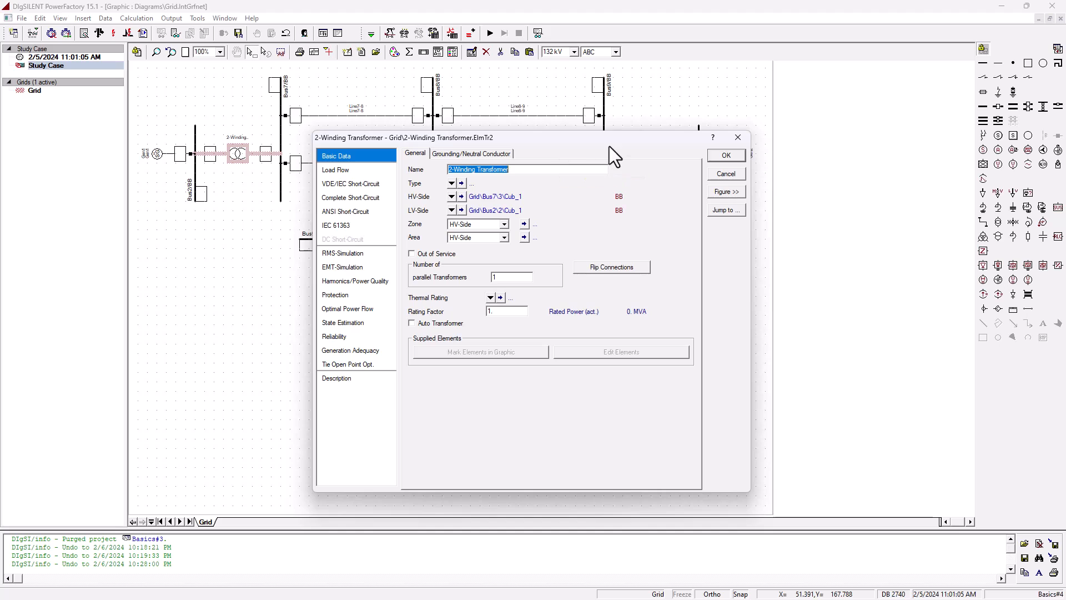
{"action": "left_click", "coordinate": [722, 176]}
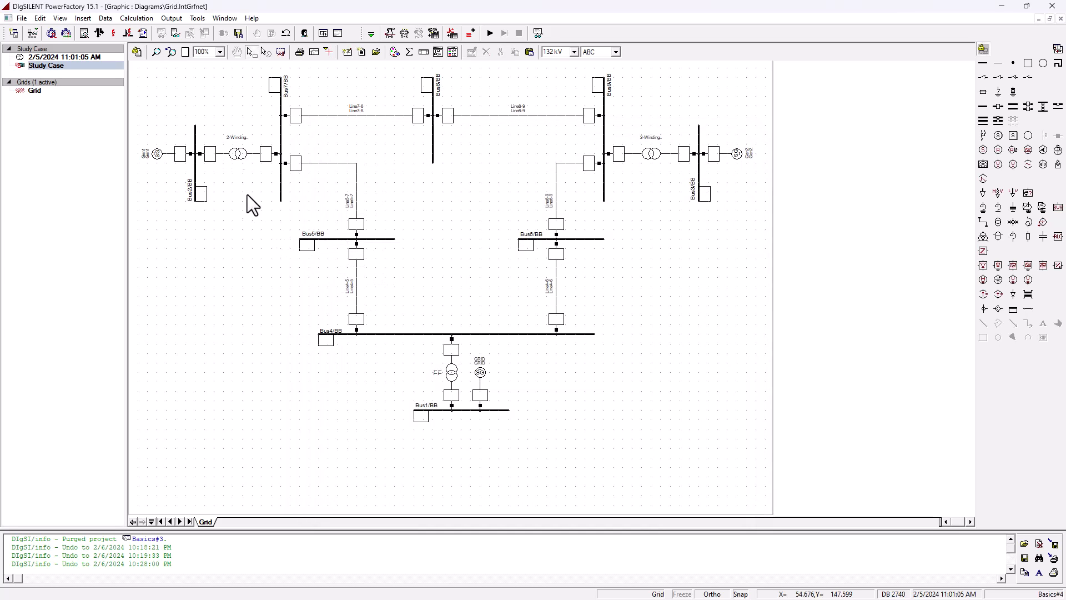
- Open a filtered list of all 2-winding transformers and select the T1 row
{"action": "left_click", "coordinate": [32, 32]}
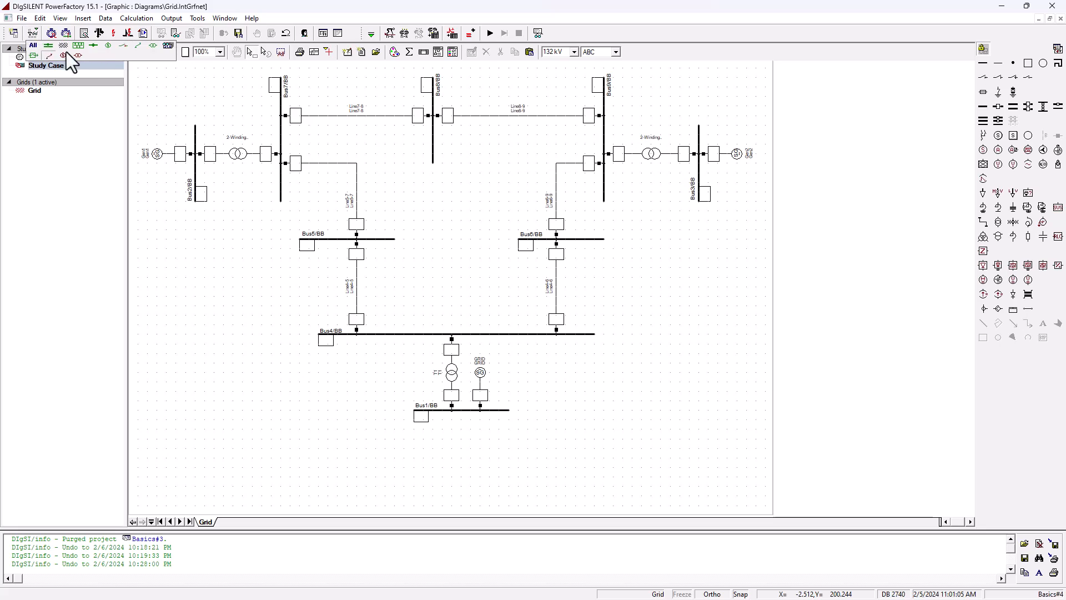
{"action": "left_click", "coordinate": [152, 47]}
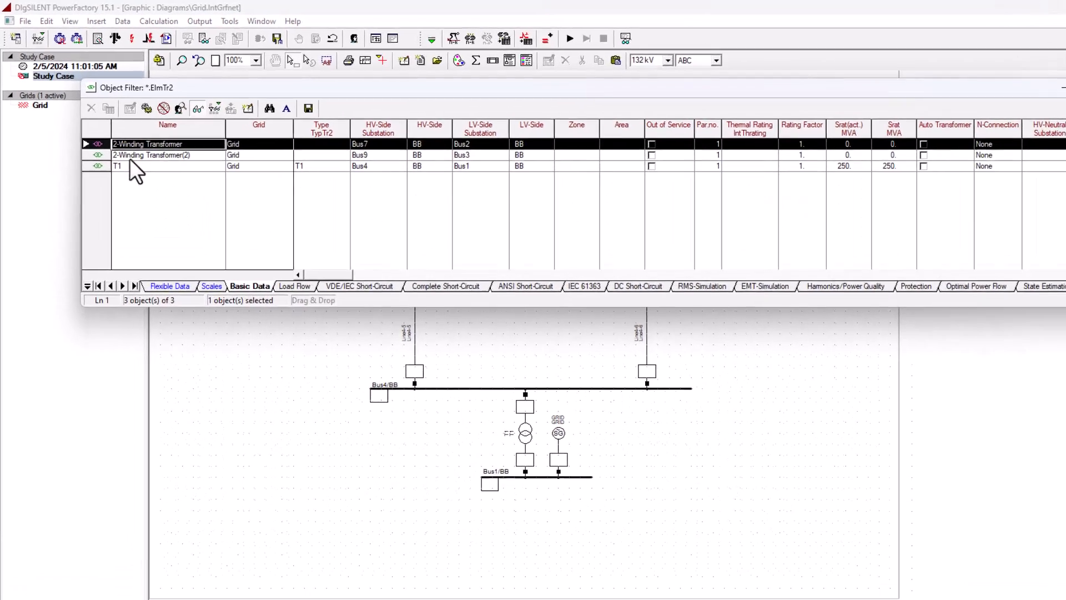
{"action": "left_click", "coordinate": [131, 165]}
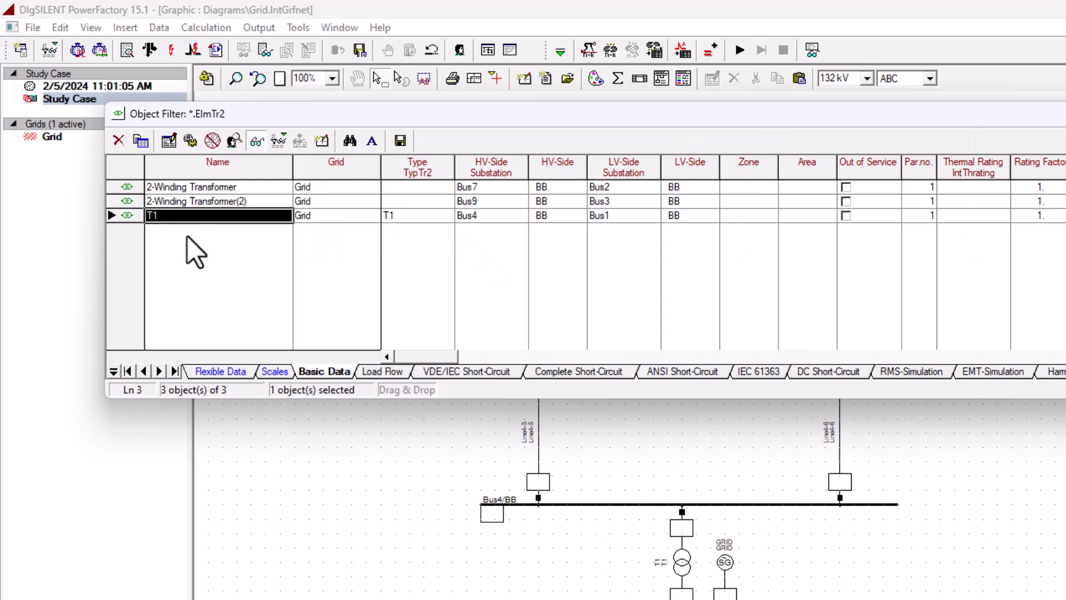
- Check T1's HV-side and LV-side substation connections in the transformer list, then close the list
{"action": "left_click", "coordinate": [405, 217]}
{"action": "left_click", "coordinate": [489, 218]}
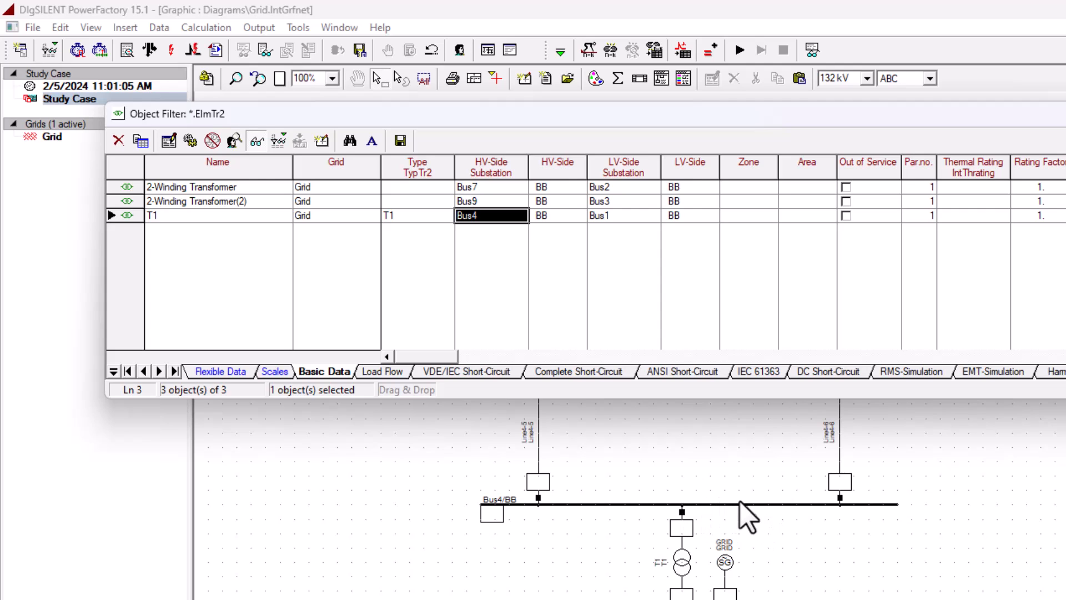
{"action": "left_click", "coordinate": [611, 211]}
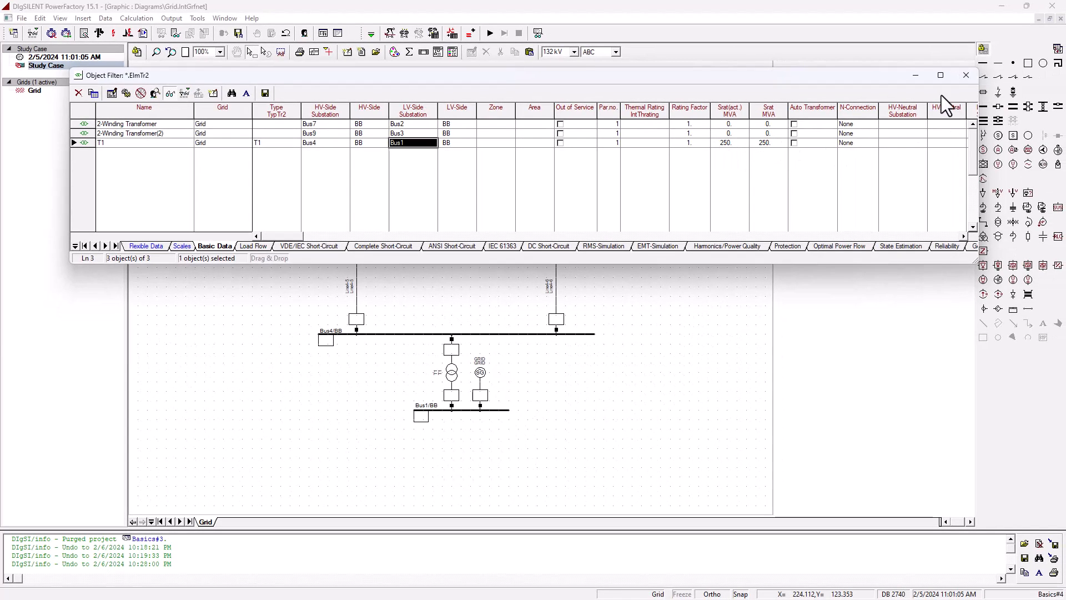
{"action": "left_click", "coordinate": [966, 75]}
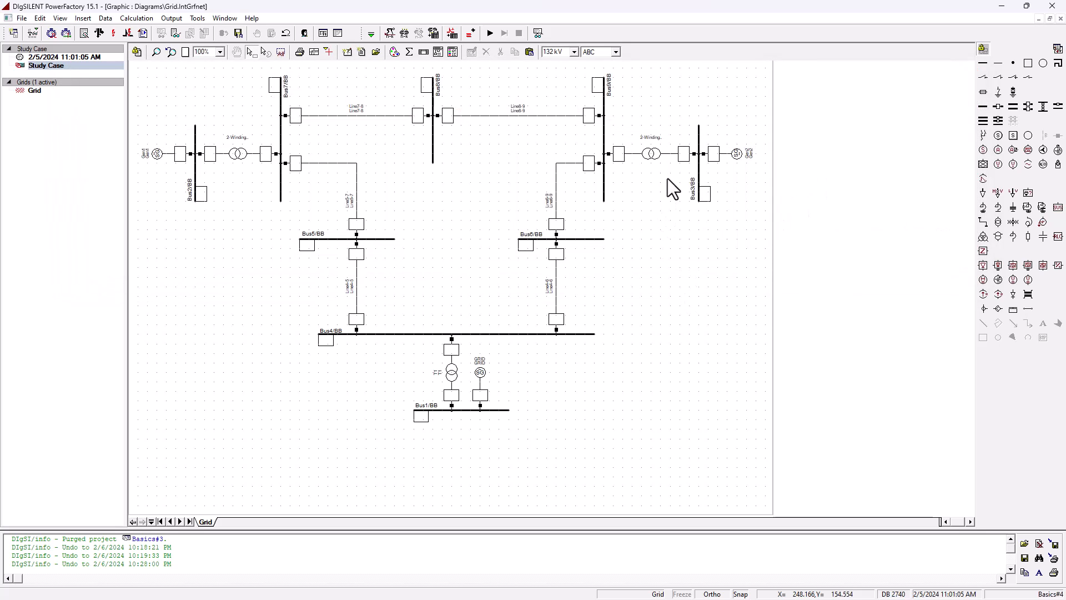
- Rename the Bus9–Bus3 transformer T3 and give it a new project transformer type
{"action": "double_click", "coordinate": [654, 158]}
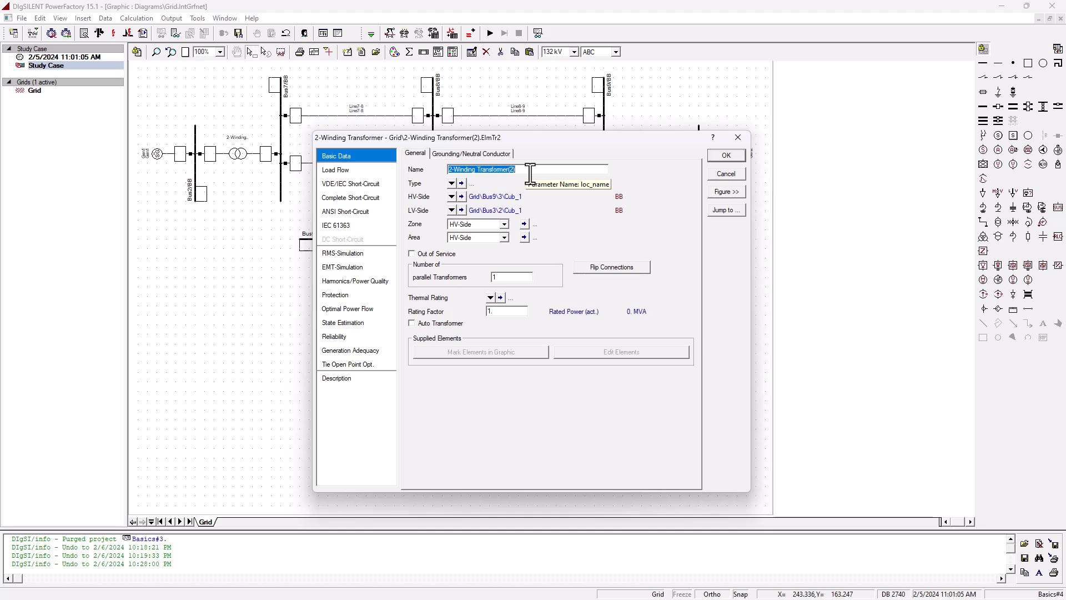
{"action": "type", "text": "T3"}
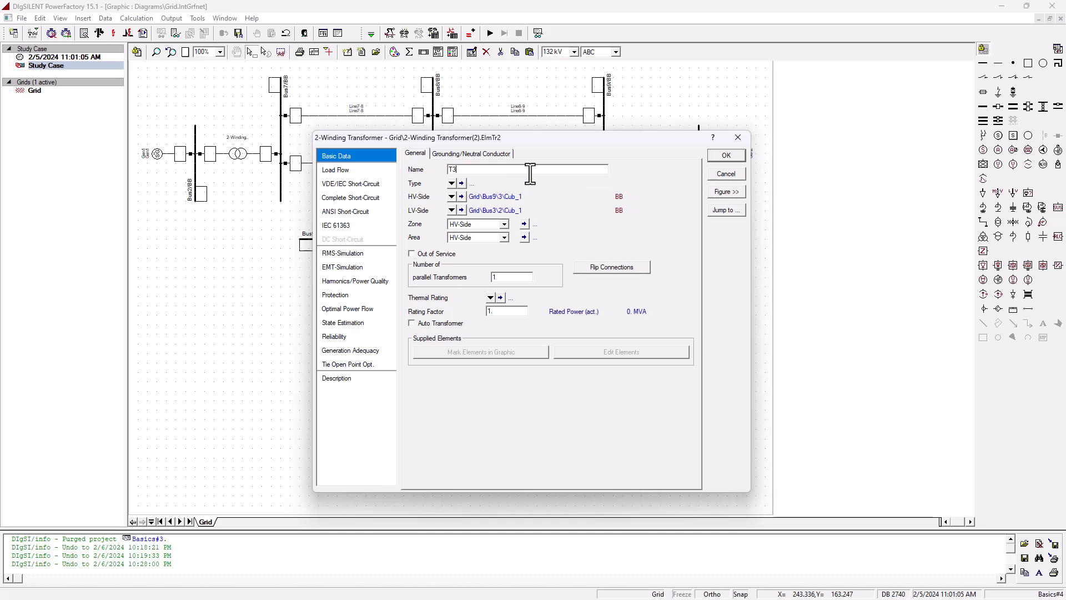
{"action": "left_click", "coordinate": [452, 184]}
{"action": "left_click", "coordinate": [511, 226]}
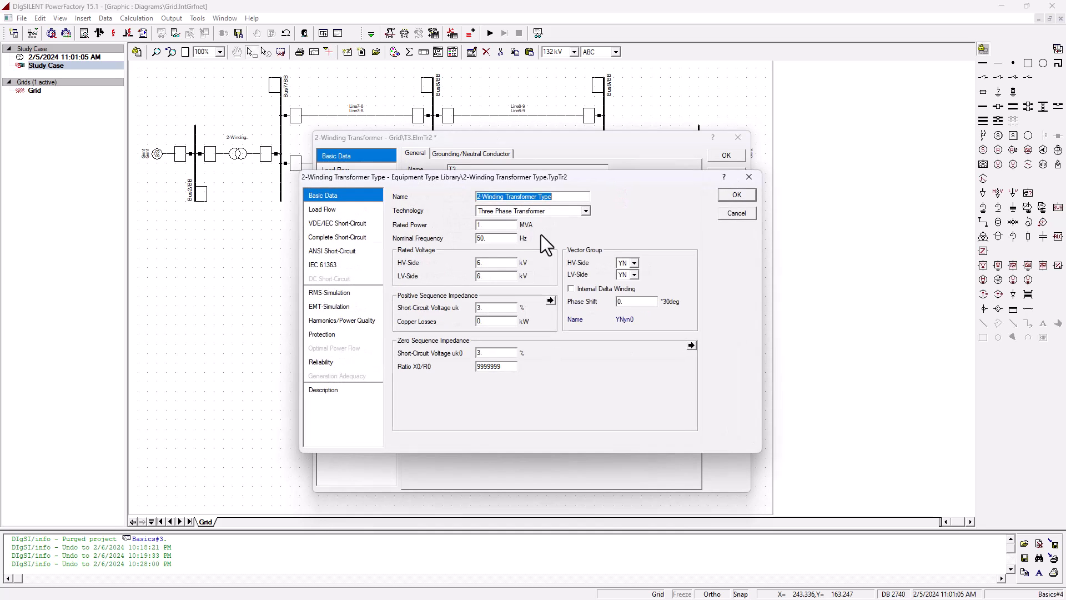
- Name the new transformer type T3(1) and set its rated power to 150 MVA
{"action": "type", "text": "T3(1)"}
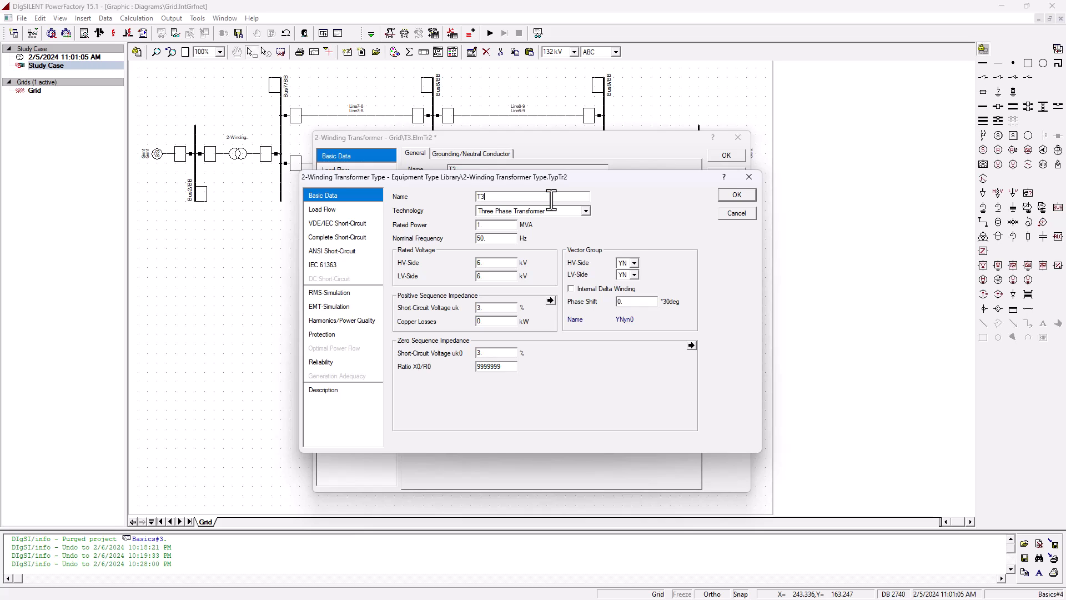
{"action": "left_click", "coordinate": [482, 223]}
{"action": "double_click", "coordinate": [483, 224]}
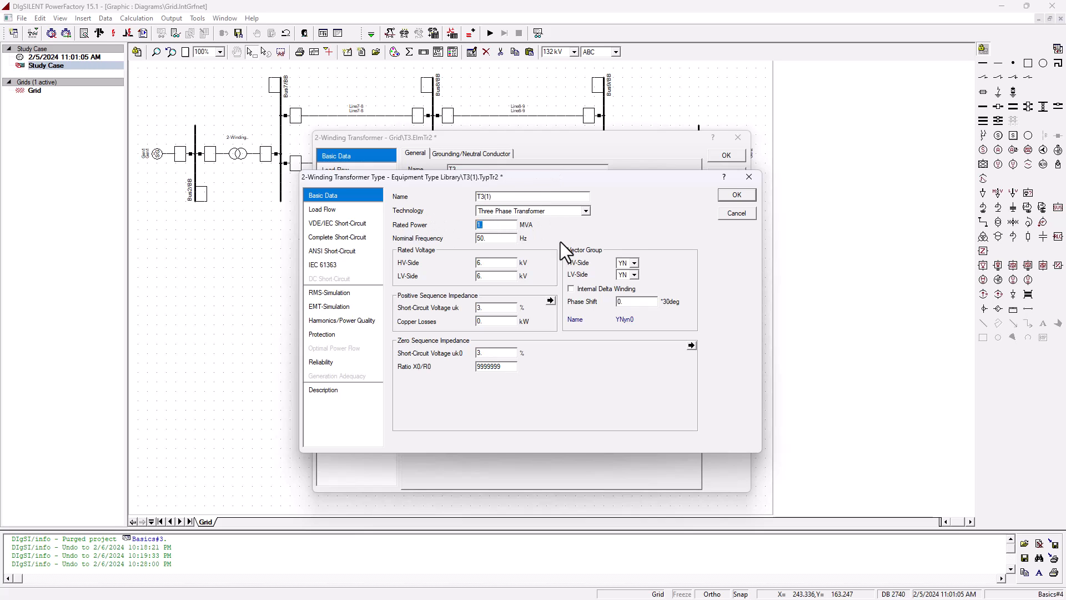
{"action": "type", "text": "150"}
- Set the T3(1) type to 230 kV HV side, 18 kV LV side and 12.5% short-circuit voltage, and confirm both dialogs
{"action": "double_click", "coordinate": [503, 264]}
{"action": "type", "text": "230"}
{"action": "double_click", "coordinate": [488, 276]}
{"action": "type", "text": "18"}
{"action": "double_click", "coordinate": [492, 307]}
{"action": "type", "text": "12.5"}
{"action": "left_click", "coordinate": [338, 208]}
{"action": "left_click", "coordinate": [345, 193]}
{"action": "left_click", "coordinate": [337, 206]}
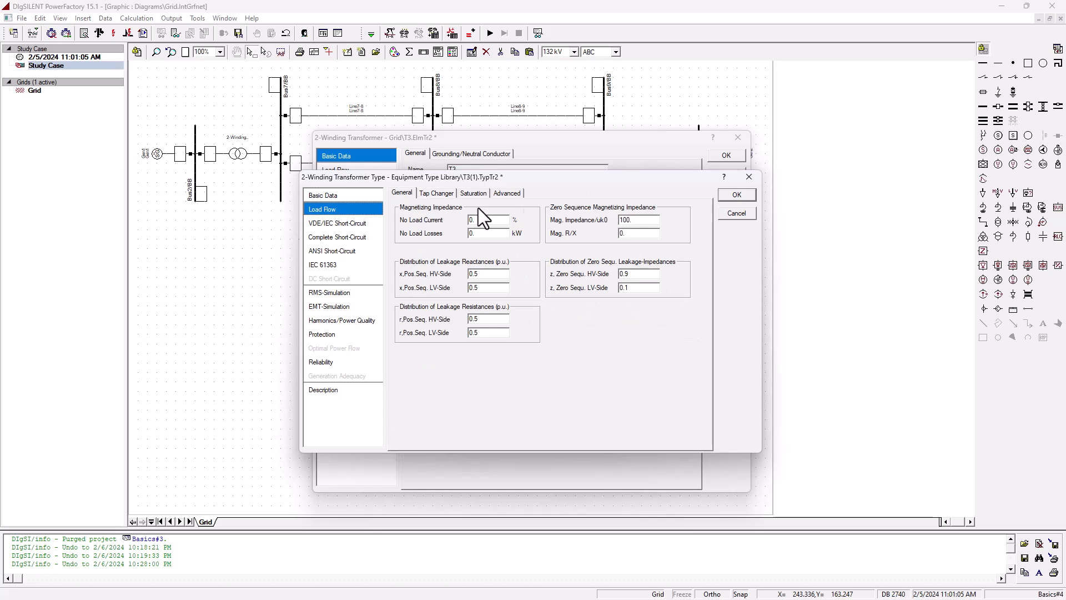
{"action": "left_click", "coordinate": [347, 195]}
{"action": "left_click", "coordinate": [737, 194]}
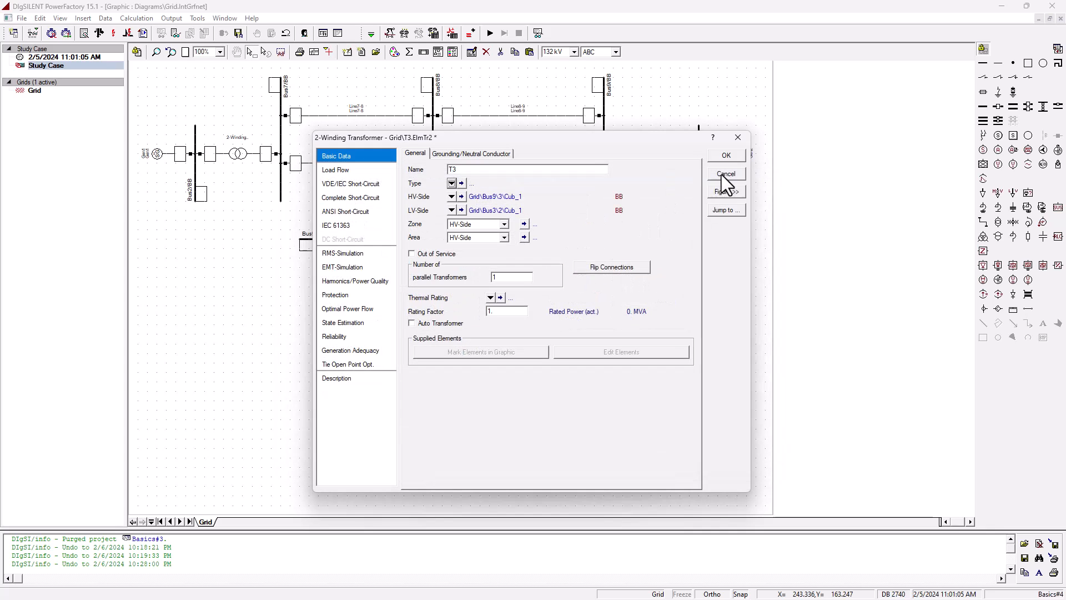
{"action": "left_click", "coordinate": [727, 156]}
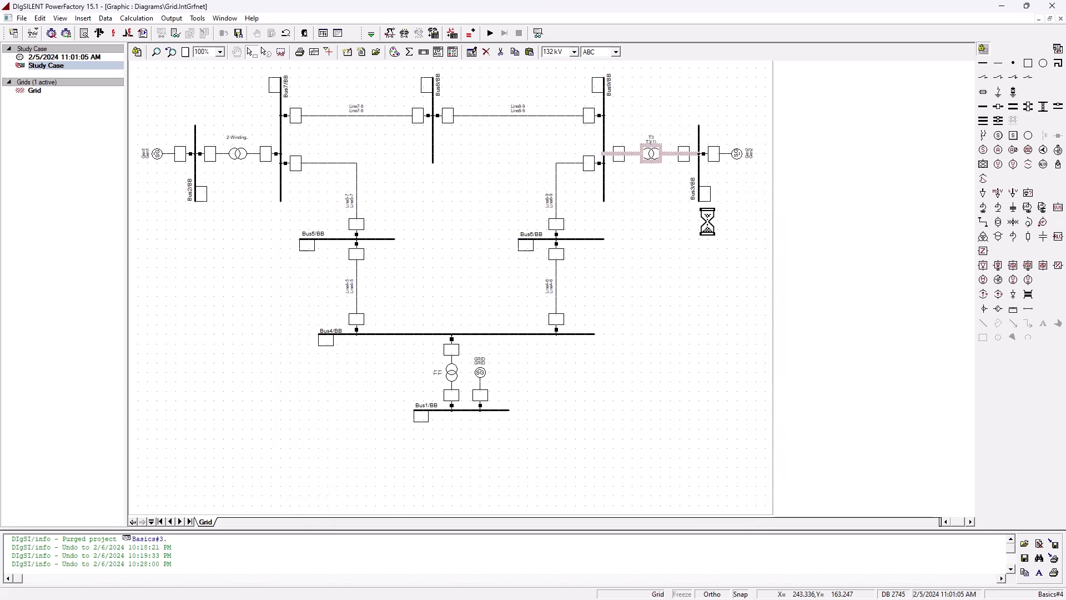
- Rename the Bus7–Bus2 transformer T2 and give it a new project transformer type
{"action": "double_click", "coordinate": [238, 155]}
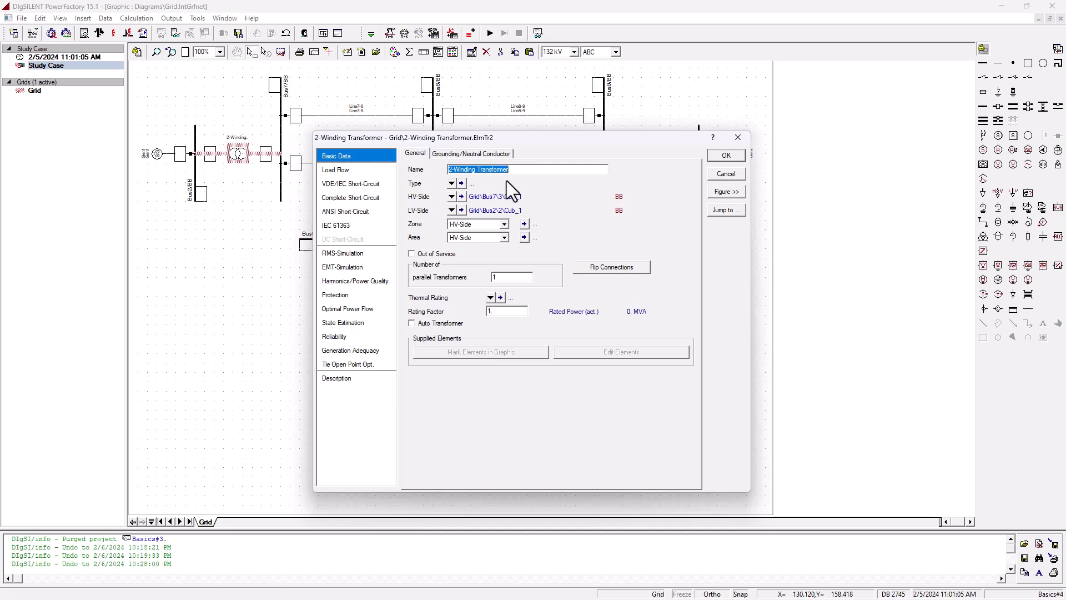
{"action": "type", "text": "T2"}
{"action": "left_click", "coordinate": [450, 183]}
{"action": "left_click", "coordinate": [506, 225]}
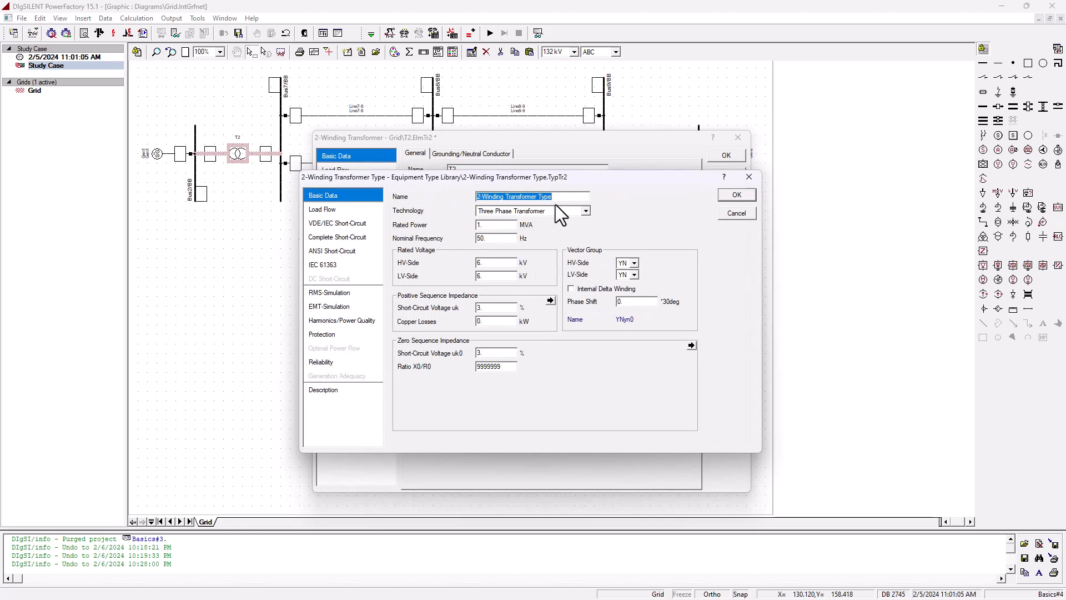
- Name the new transformer type T2(2) and set its rated power to 200 MVA
{"action": "type", "text": "T2"}
{"action": "left_click_drag", "start_coordinate": [498, 225], "coordinate": [377, 223]}
{"action": "type", "text": "200"}
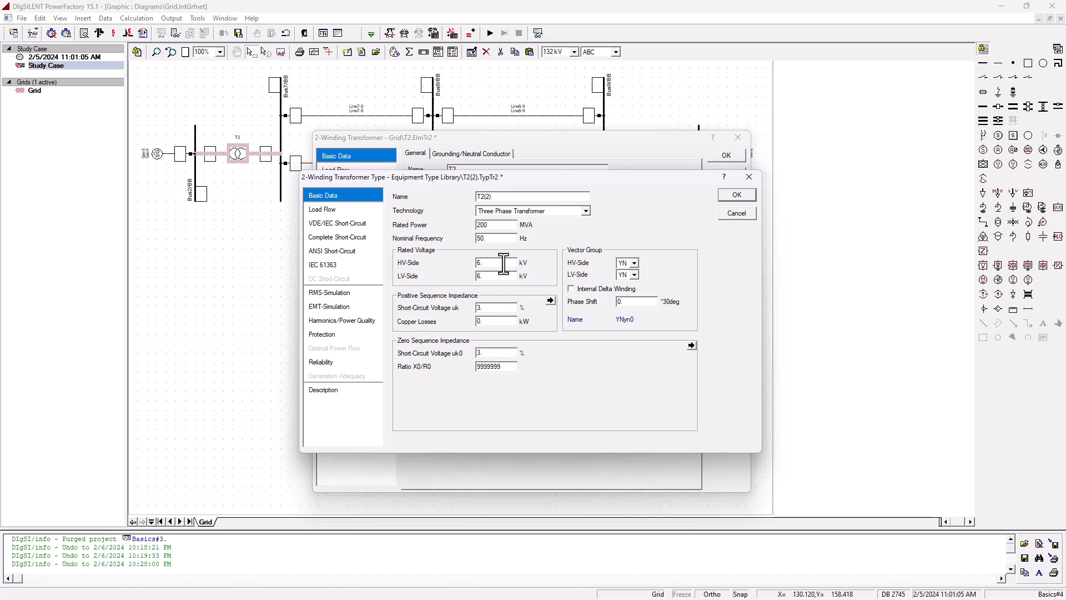
- Set the T2(2) type to 230 kV HV side, 13.8 kV LV side and 8% short-circuit voltage
{"action": "left_click_drag", "start_coordinate": [501, 262], "coordinate": [395, 259]}
{"action": "type", "text": "230"}
{"action": "left_click_drag", "start_coordinate": [496, 275], "coordinate": [454, 274]}
{"action": "type", "text": "13.8"}
{"action": "left_click_drag", "start_coordinate": [492, 308], "coordinate": [468, 311]}
{"action": "type", "text": "8"}
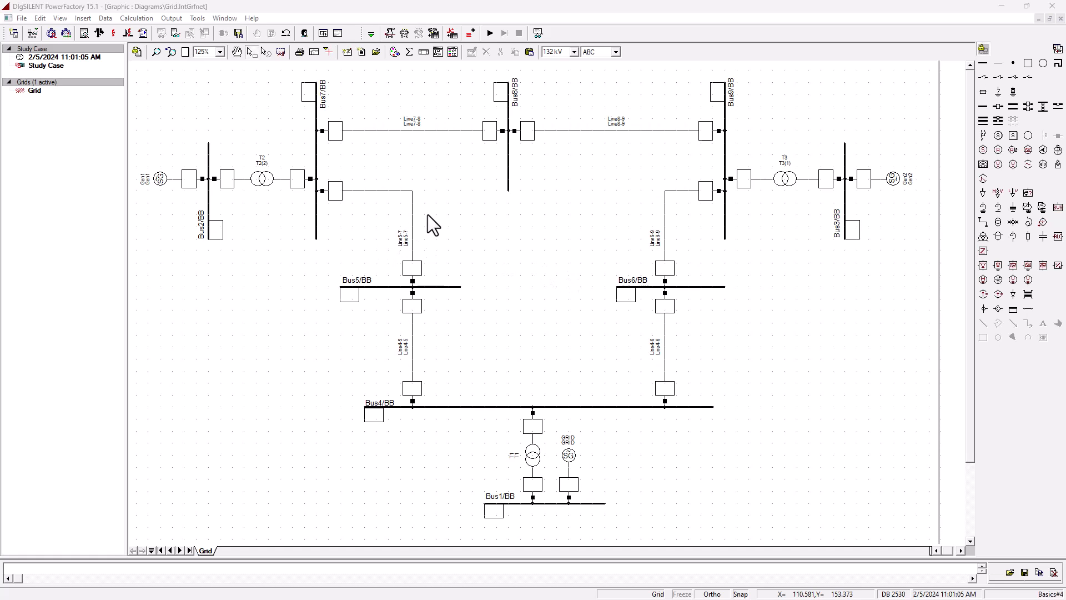
- Consult the bus load and generation data table and review which buses carry loads
{"action": "left_click_drag", "start_coordinate": [0, 81], "coordinate": [723, 100]}
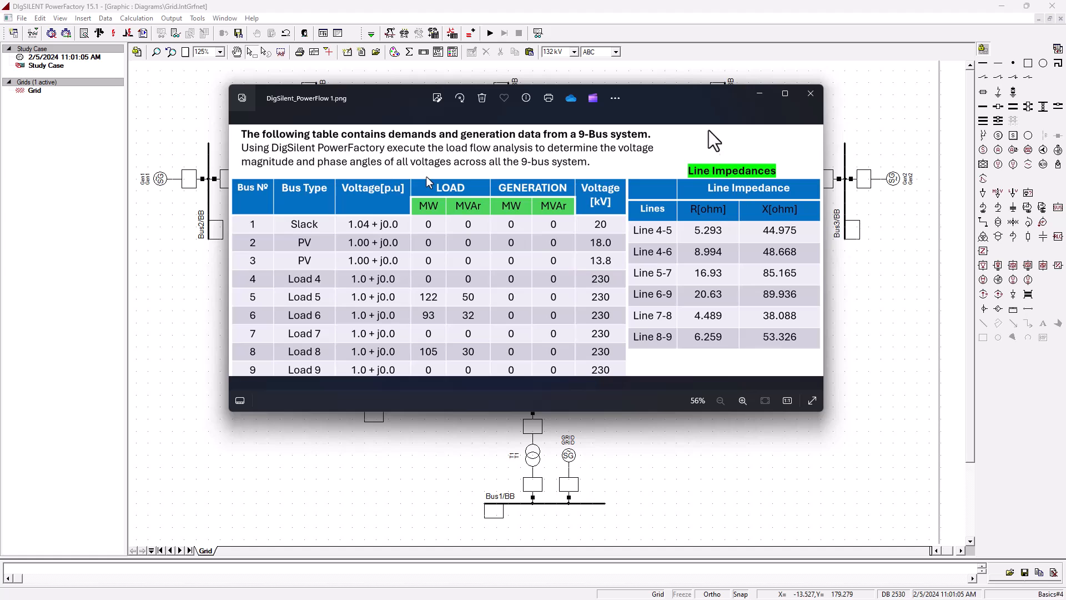
{"action": "left_click_drag", "start_coordinate": [718, 97], "coordinate": [0, 91]}
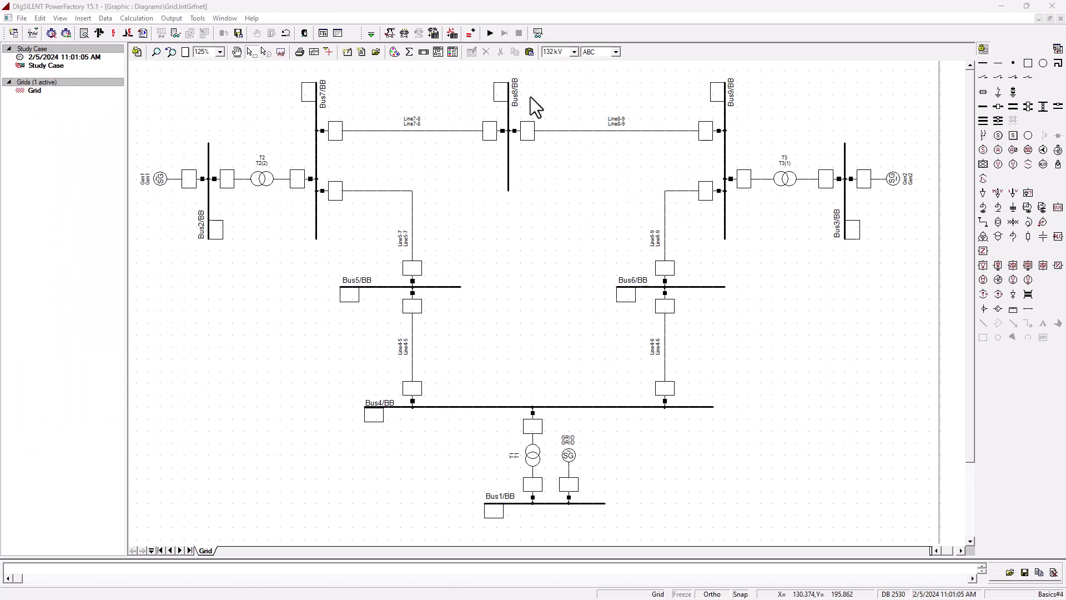
{"action": "left_click", "coordinate": [552, 213]}
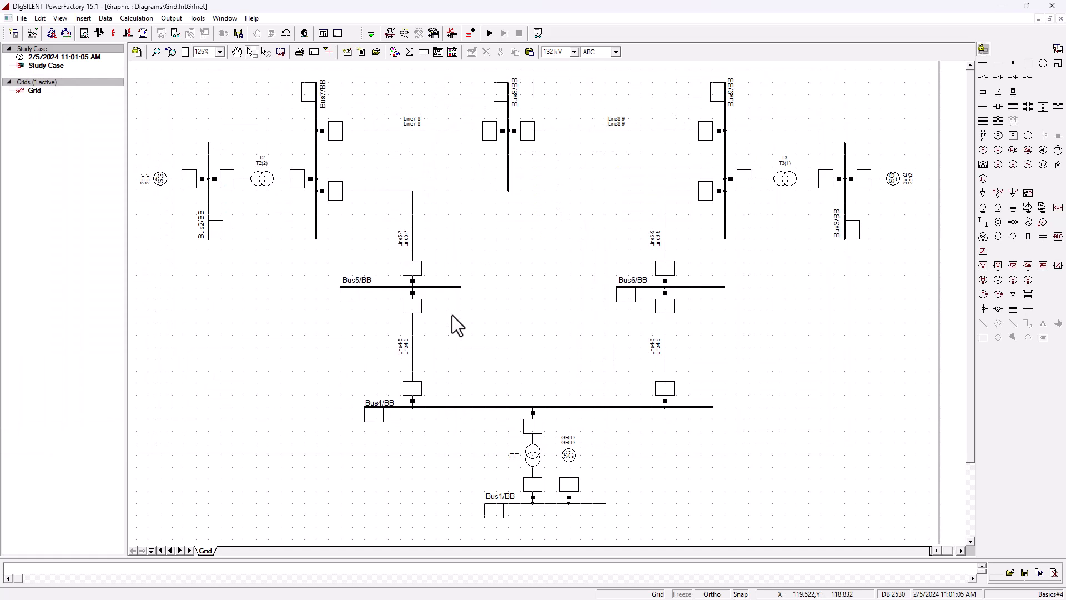
{"action": "left_click", "coordinate": [649, 288]}
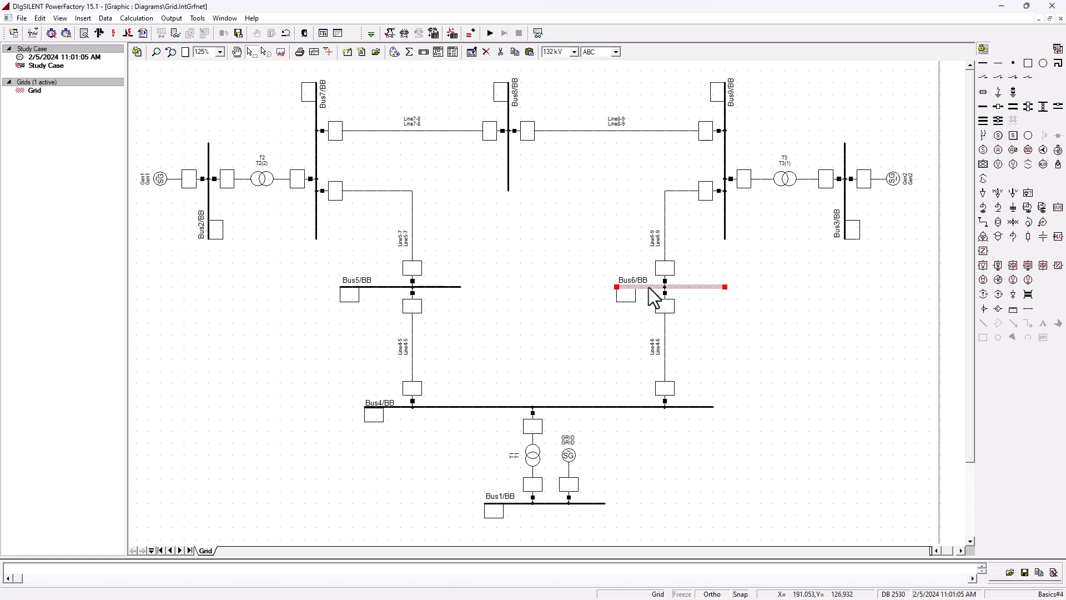
{"action": "left_click", "coordinate": [437, 286]}
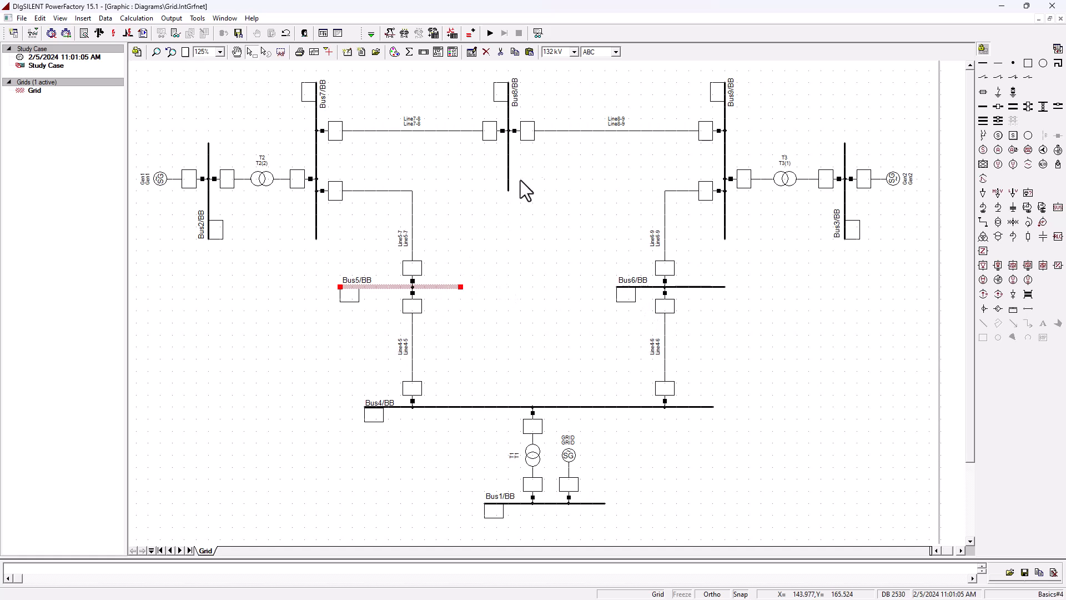
{"action": "left_click", "coordinate": [508, 164]}
{"action": "left_click", "coordinate": [768, 313]}
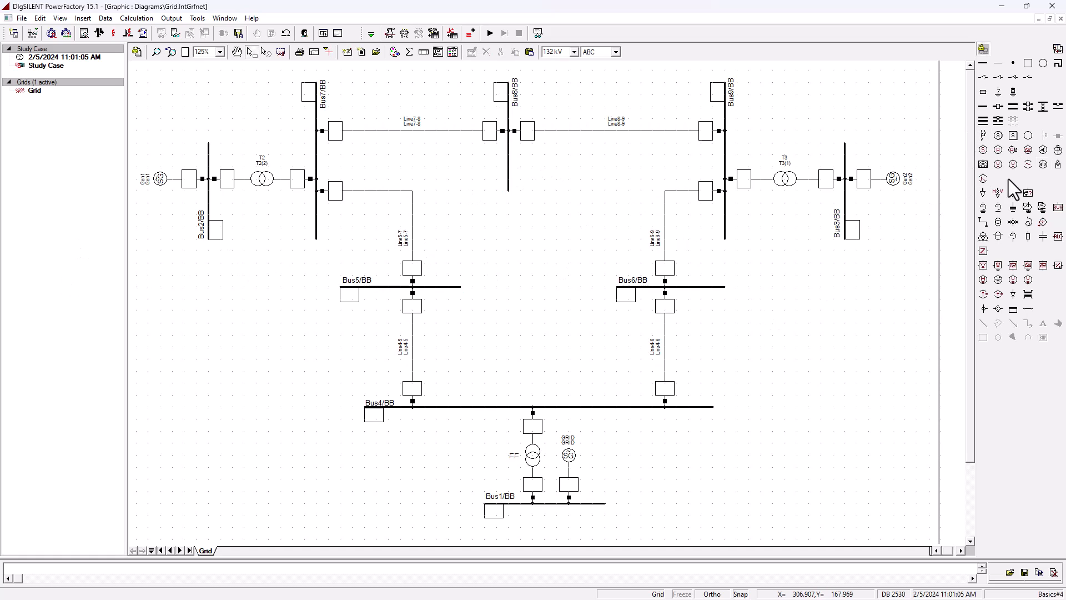
- Place general loads on Bus5, Bus6 and Bus8
{"action": "left_click", "coordinate": [984, 192]}
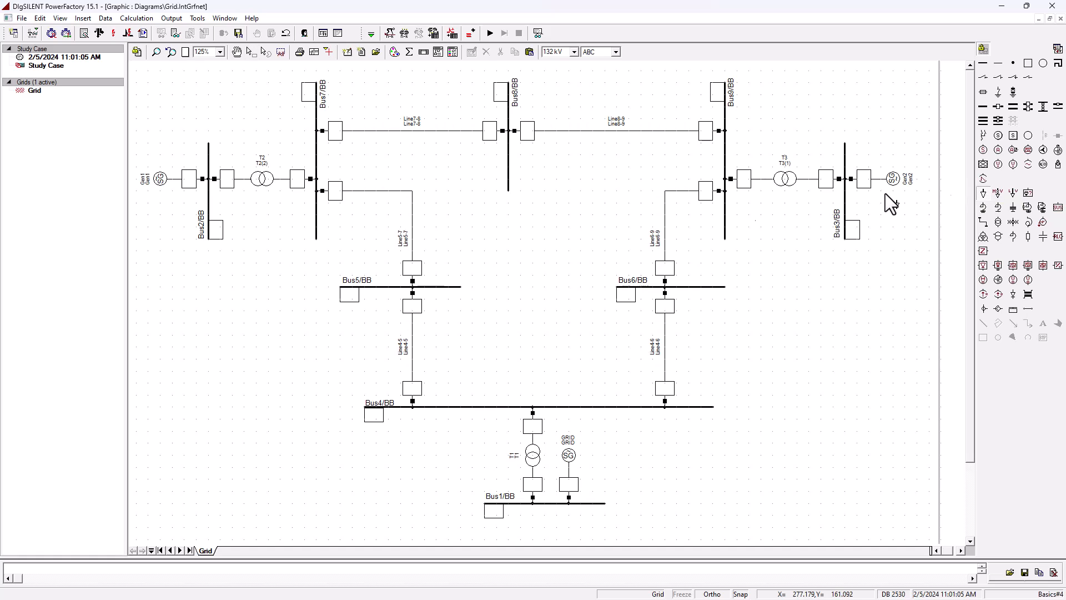
{"action": "left_click", "coordinate": [444, 287]}
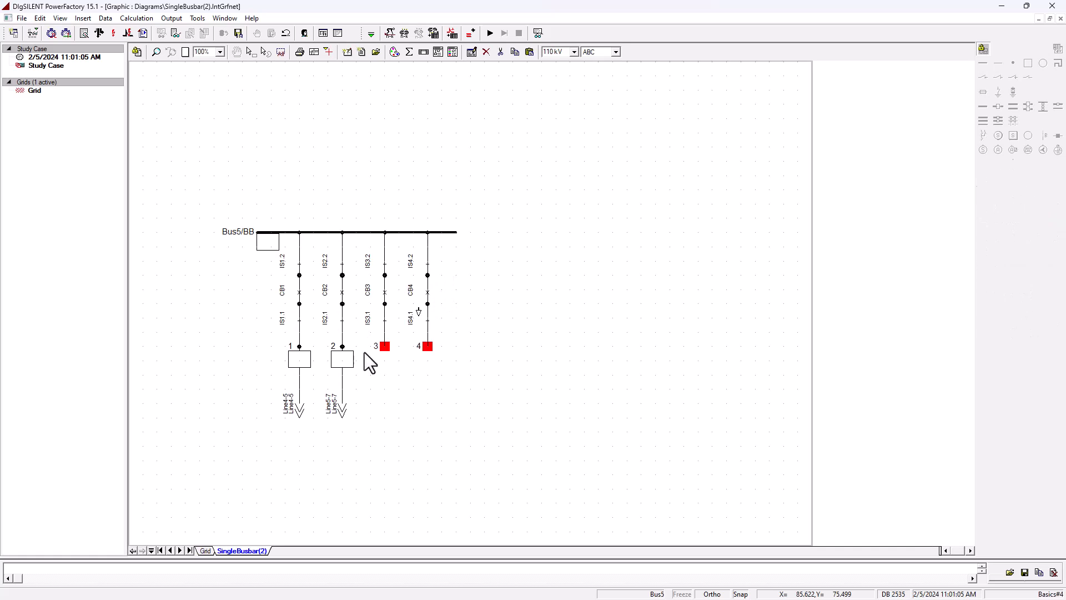
{"action": "left_click", "coordinate": [388, 347]}
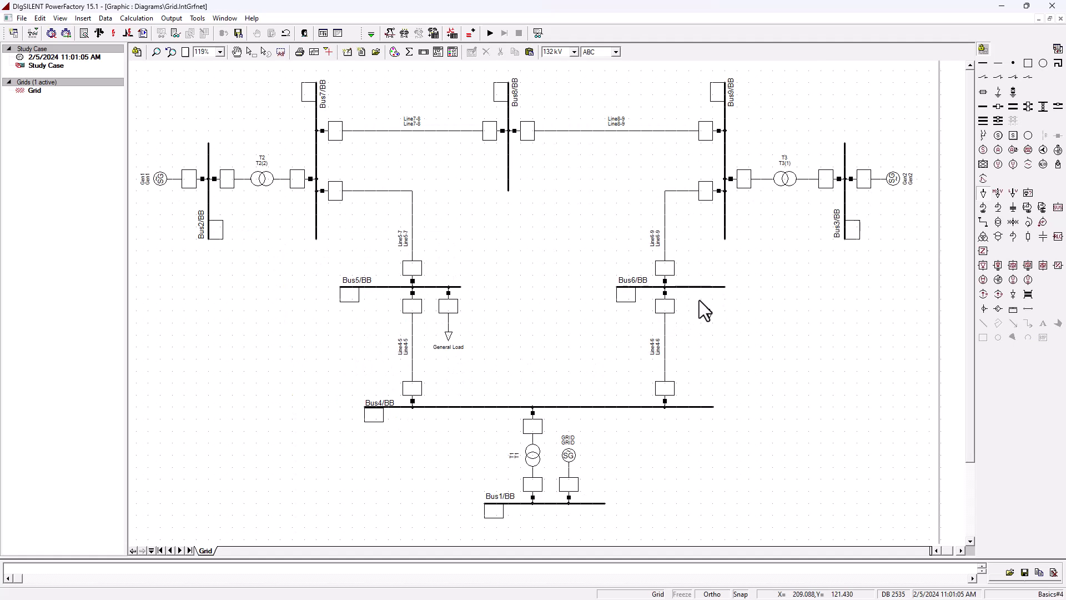
{"action": "left_click", "coordinate": [709, 288]}
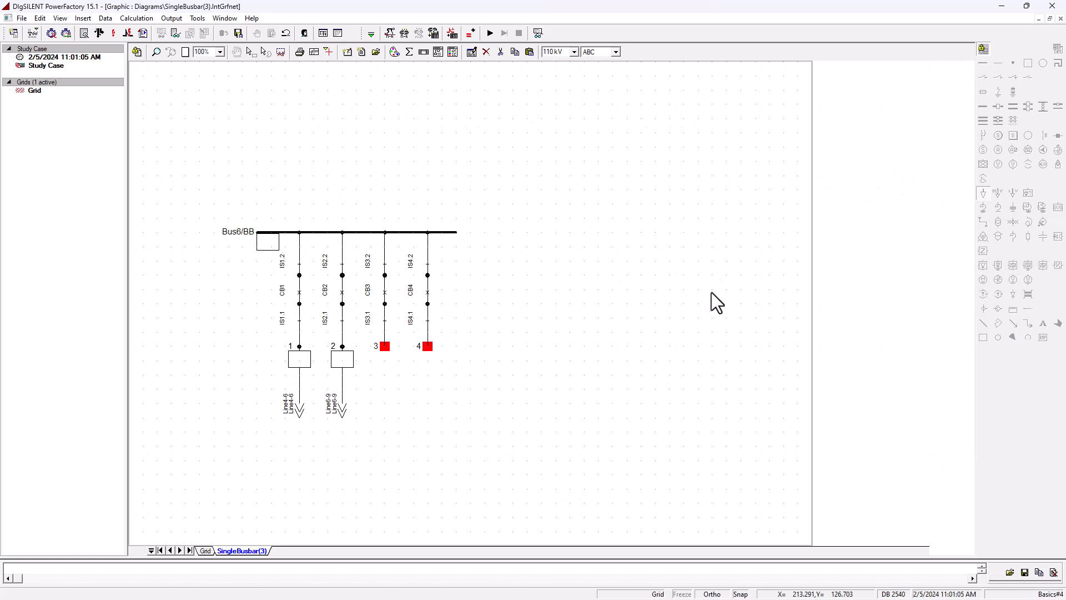
{"action": "left_click", "coordinate": [389, 348]}
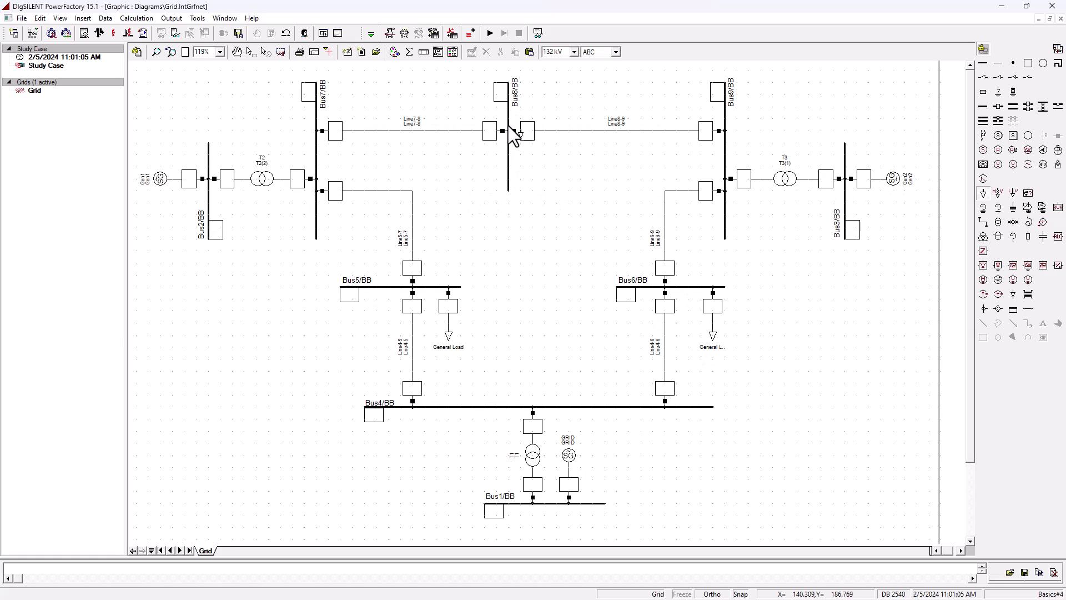
{"action": "double_click", "coordinate": [507, 167]}
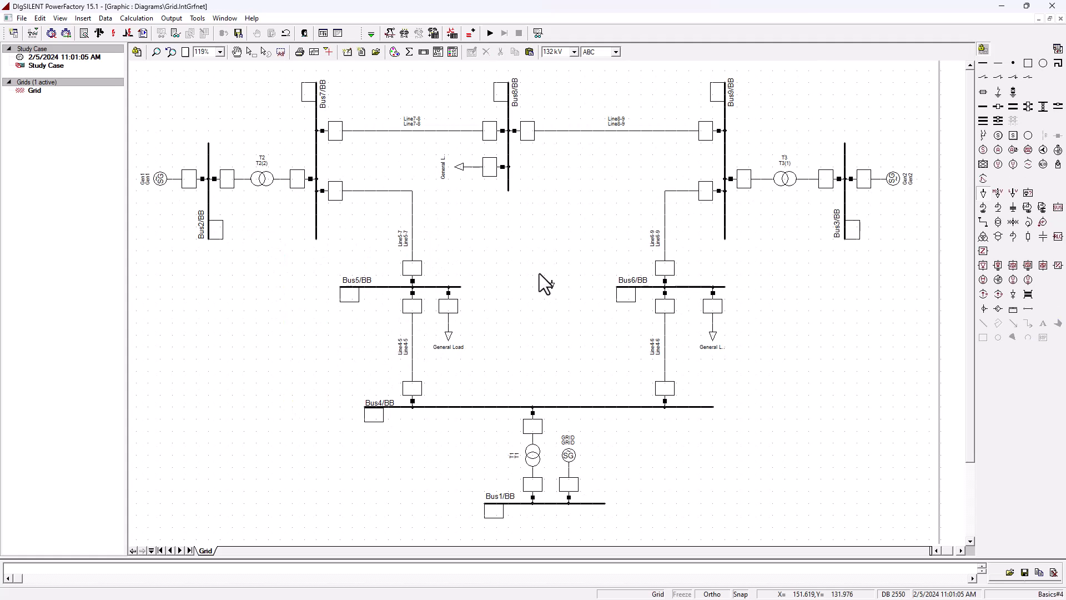
{"action": "key", "text": "Escape"}
- Rename the load on Bus5 to Load5 and open its load-flow settings
{"action": "double_click", "coordinate": [449, 332]}
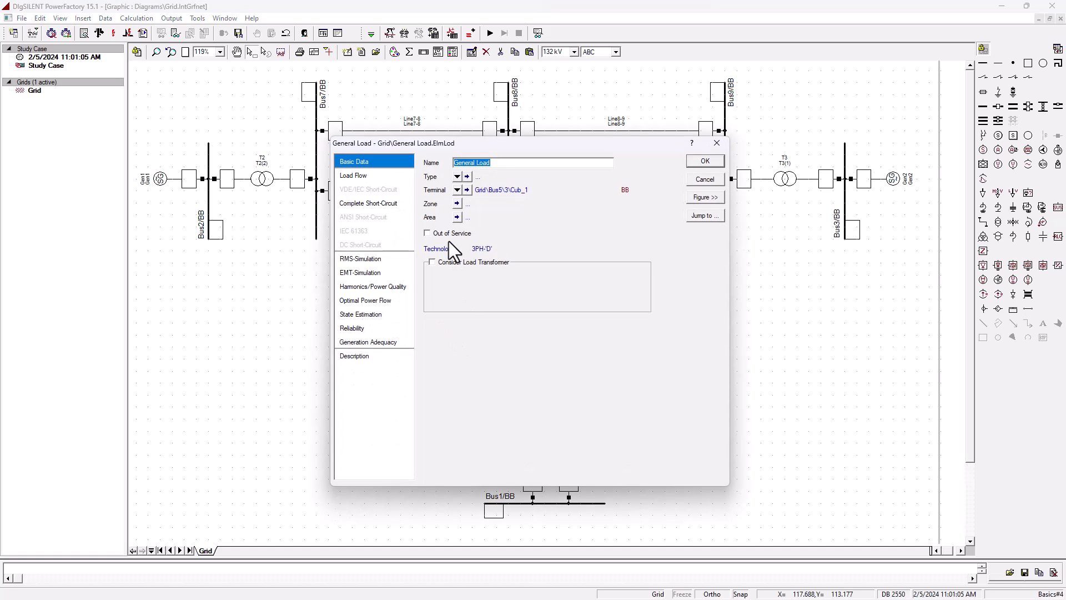
{"action": "double_click", "coordinate": [469, 162]}
{"action": "key", "text": "BackSpace"}
{"action": "type", "text": "5"}
{"action": "left_click", "coordinate": [372, 176]}
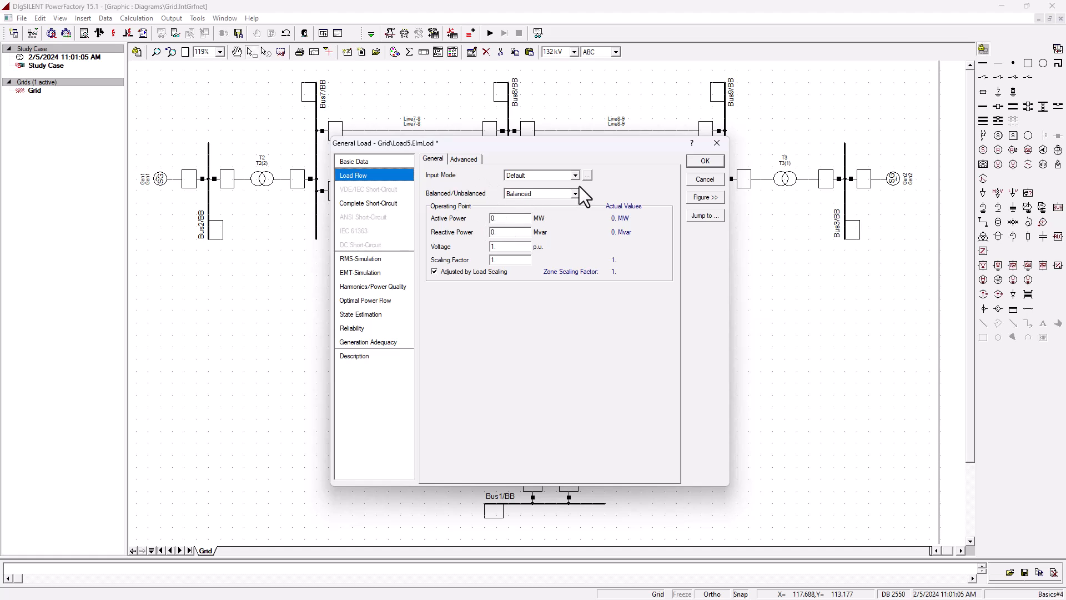
- Set Load5's active power to 122 MW and reactive power to 50 Mvar, and confirm
{"action": "double_click", "coordinate": [508, 218]}
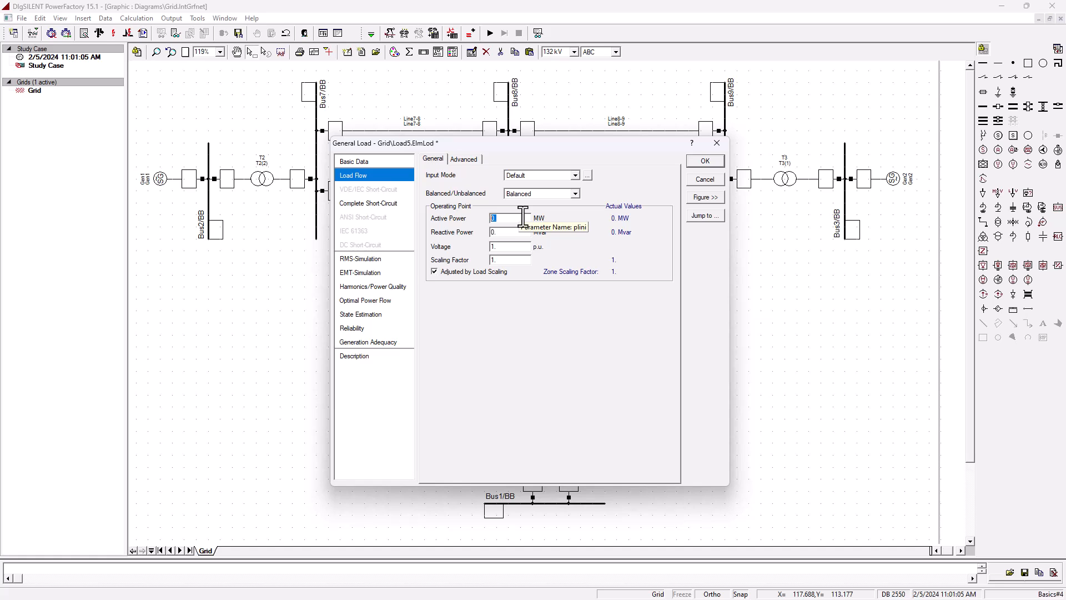
{"action": "type", "text": "122"}
{"action": "key", "text": "Tab"}
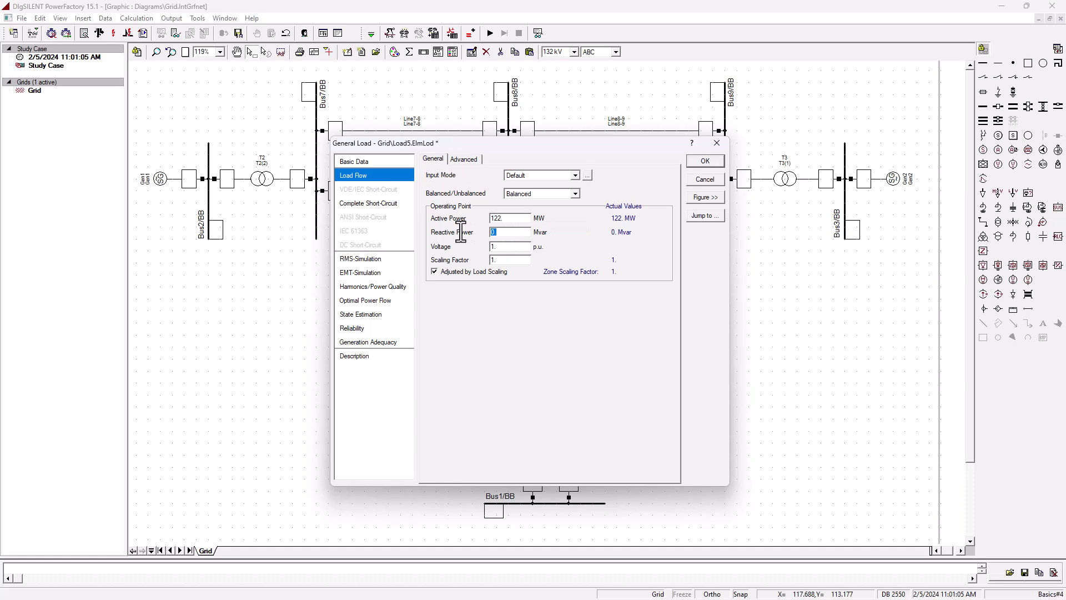
{"action": "type", "text": "50"}
{"action": "left_click", "coordinate": [706, 164]}
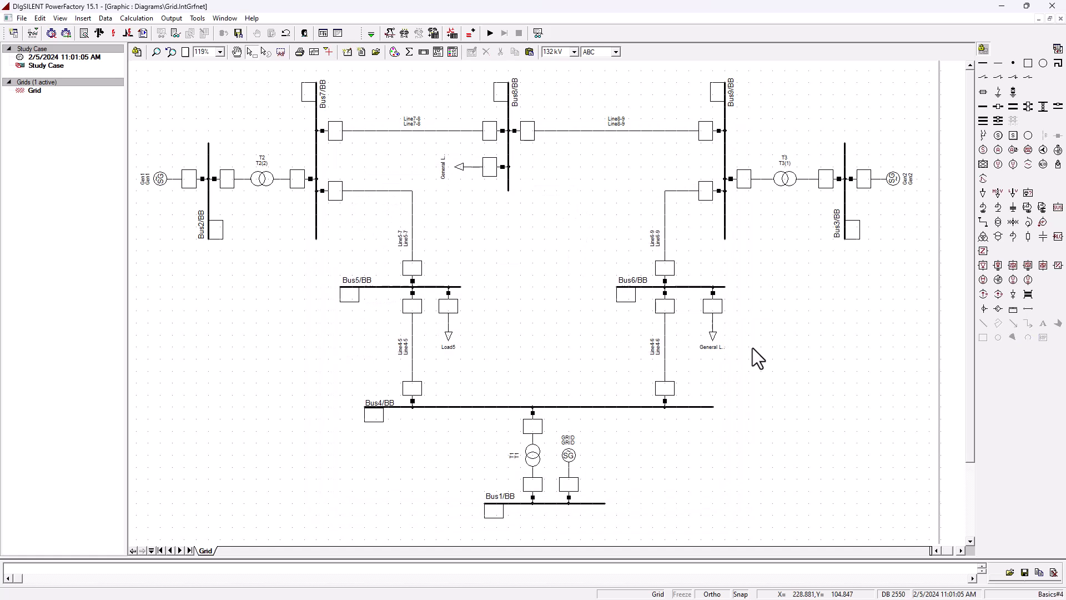
- Open the load on Bus6 and set its active power to 93 MW and reactive power to 32 Mvar
{"action": "left_click", "coordinate": [714, 321]}
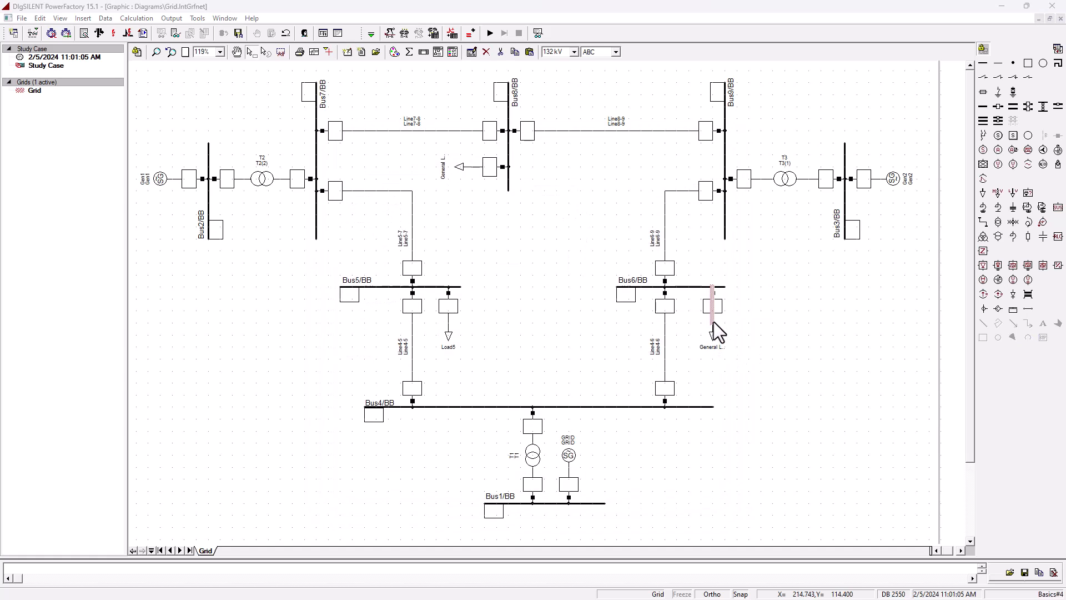
{"action": "double_click", "coordinate": [714, 321]}
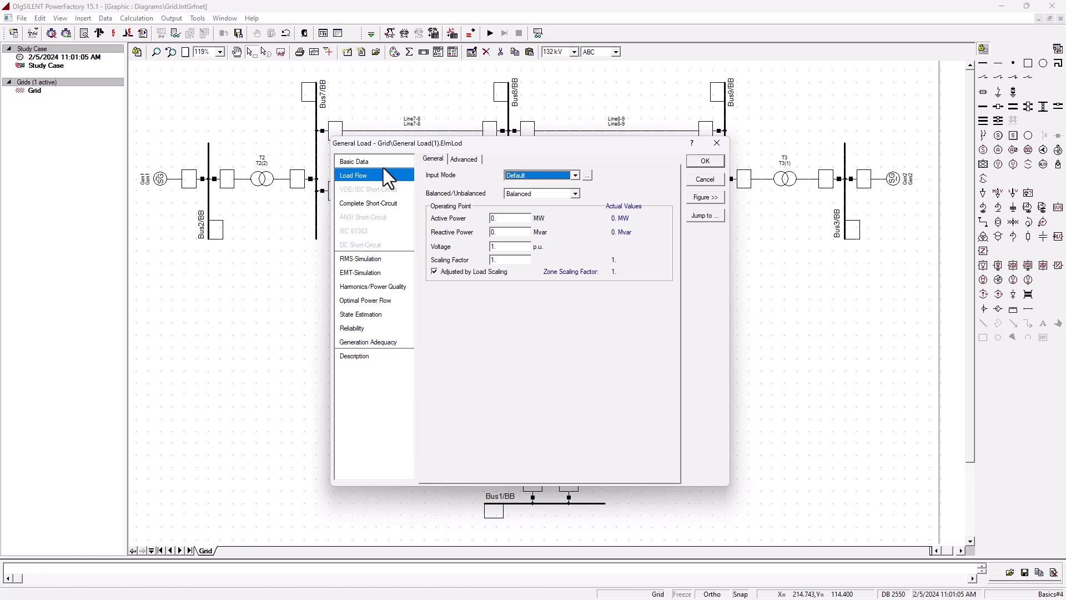
{"action": "double_click", "coordinate": [505, 220]}
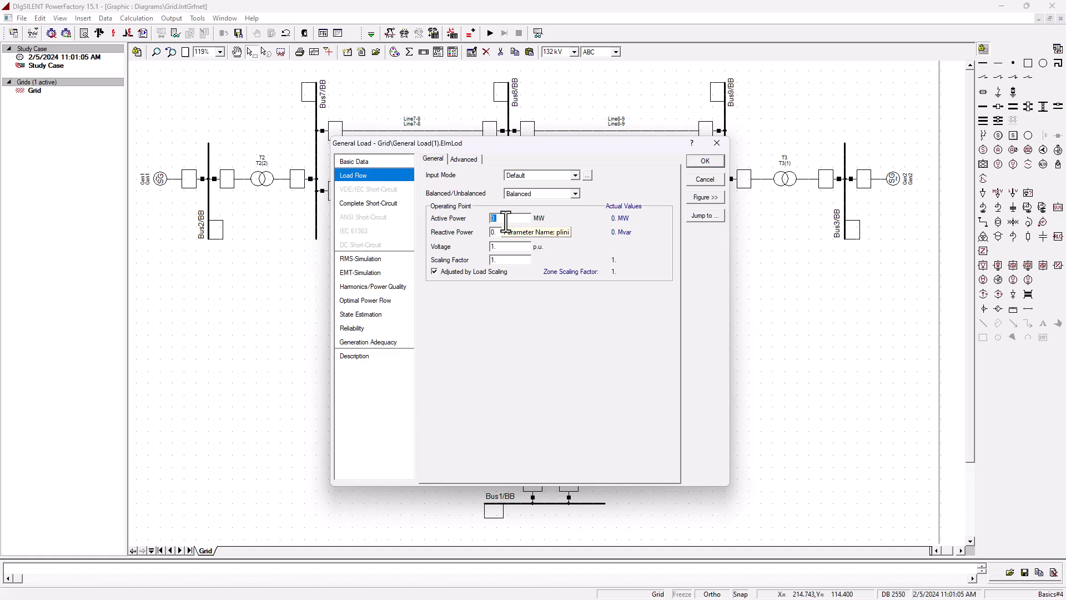
{"action": "type", "text": "93"}
{"action": "key", "text": "Tab"}
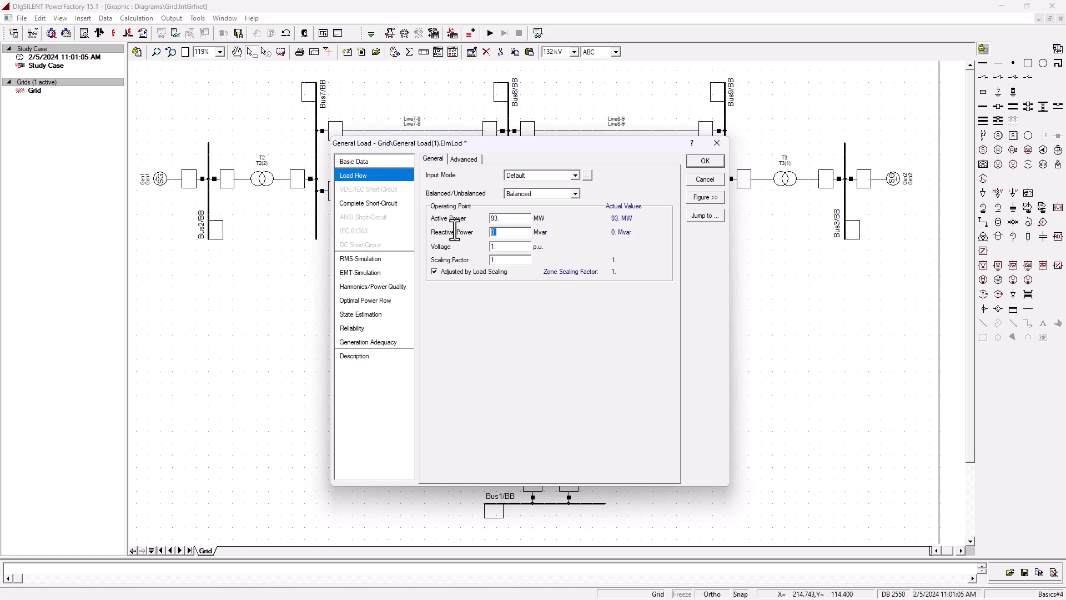
{"action": "type", "text": "32"}
- Rename the Bus6 load to Load6 and confirm the dialog
{"action": "left_click", "coordinate": [369, 162]}
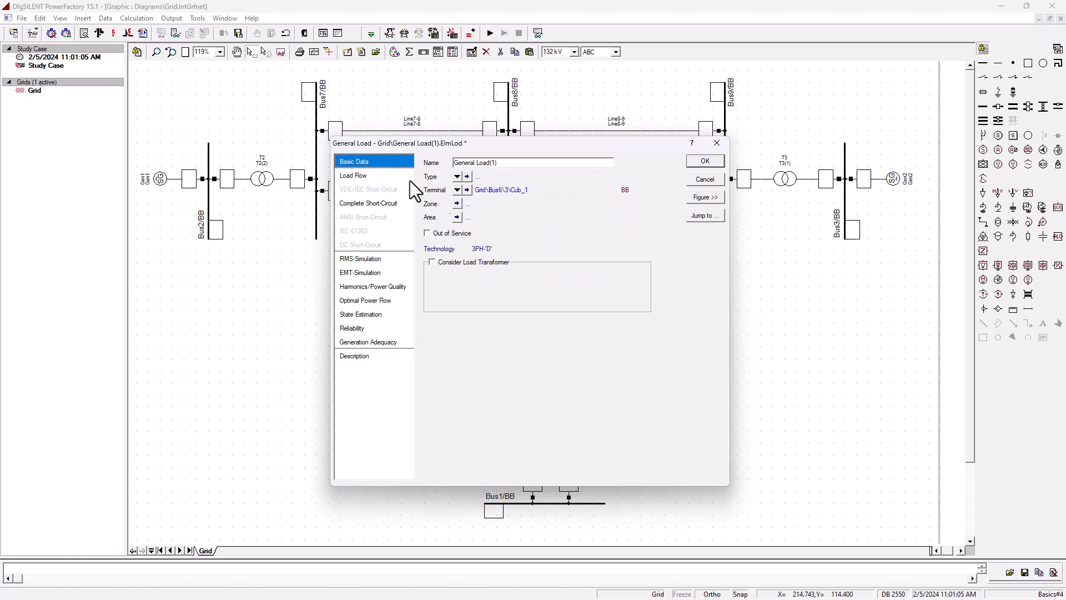
{"action": "left_click_drag", "start_coordinate": [503, 164], "coordinate": [380, 153]}
{"action": "left_click", "coordinate": [479, 165]}
{"action": "left_click_drag", "start_coordinate": [479, 165], "coordinate": [405, 153]}
{"action": "key", "text": "BackSpace"}
{"action": "type", "text": "6"}
{"action": "left_click", "coordinate": [703, 164]}
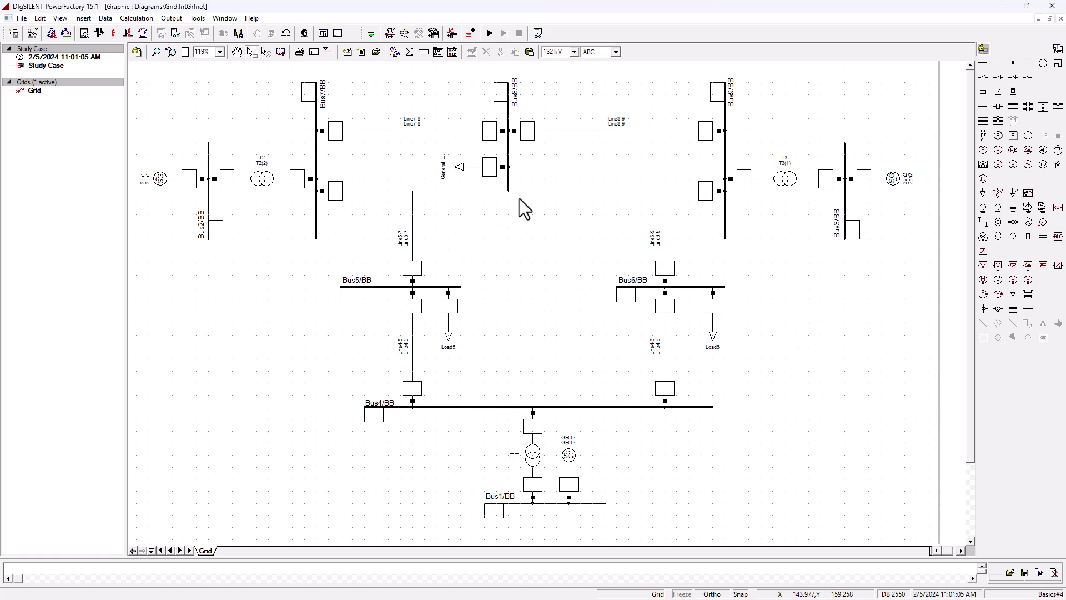
- Open the load on Bus8, rename it Load8, and switch to its load-flow settings
{"action": "double_click", "coordinate": [488, 168]}
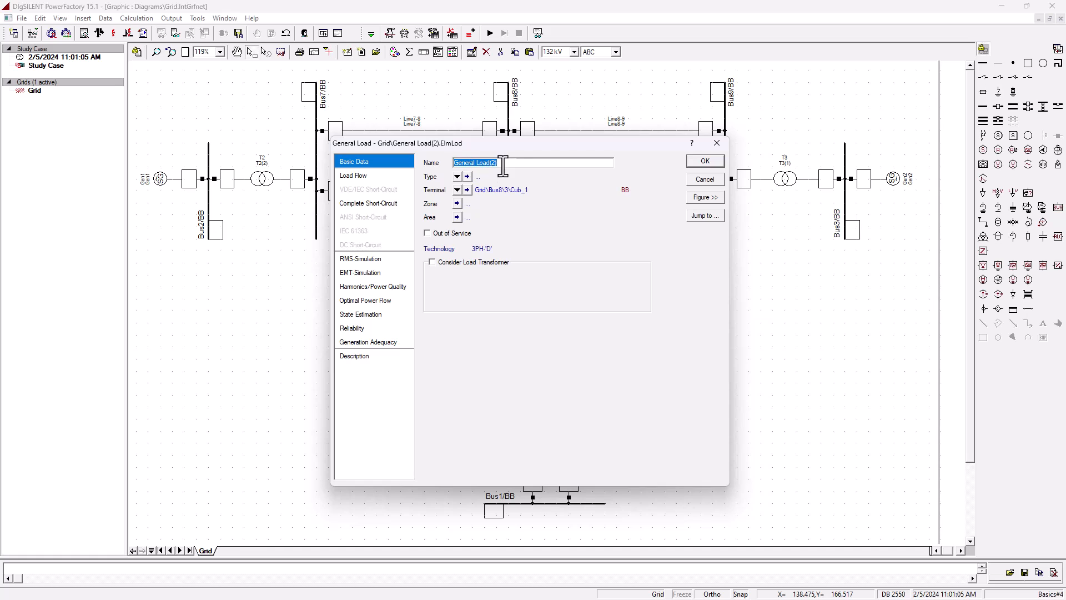
{"action": "double_click", "coordinate": [469, 162]}
{"action": "key", "text": "Delete"}
{"action": "left_click_drag", "start_coordinate": [469, 162], "coordinate": [531, 162]}
{"action": "type", "text": "8"}
{"action": "left_click", "coordinate": [377, 176]}
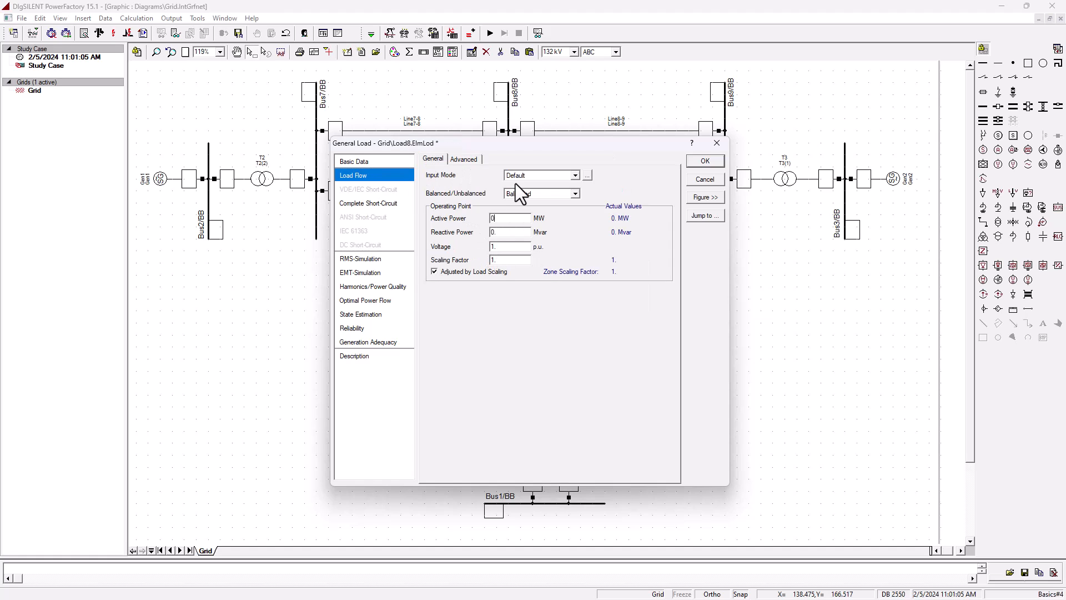
- Set Load8's active power to 105 MW and reactive power to 30 Mvar, and confirm
{"action": "left_click", "coordinate": [510, 219]}
{"action": "key", "text": "BackSpace"}
{"action": "type", "text": "105"}
{"action": "left_click", "coordinate": [490, 232]}
{"action": "left_click", "coordinate": [711, 161]}
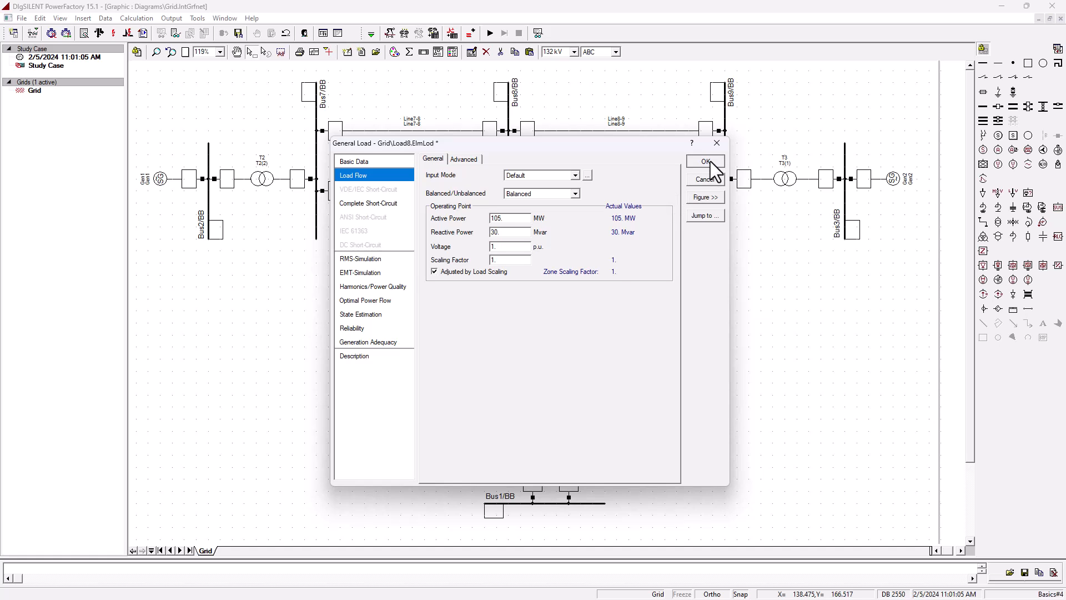
{"action": "left_click", "coordinate": [706, 161]}
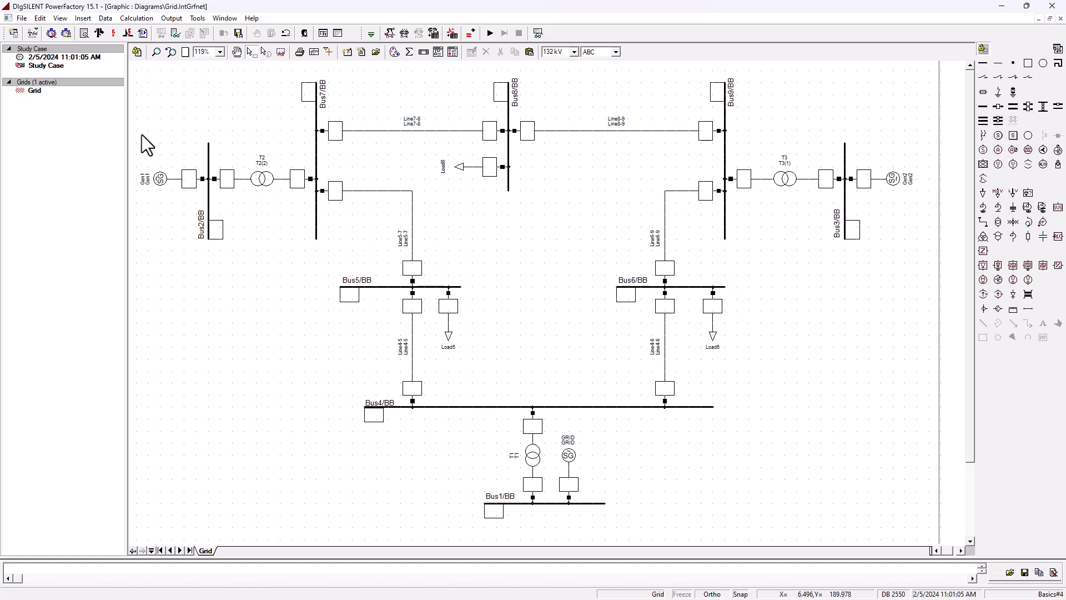
- Execute an AC balanced load flow calculation and show the voltage and loading colour legend
{"action": "left_click", "coordinate": [102, 33]}
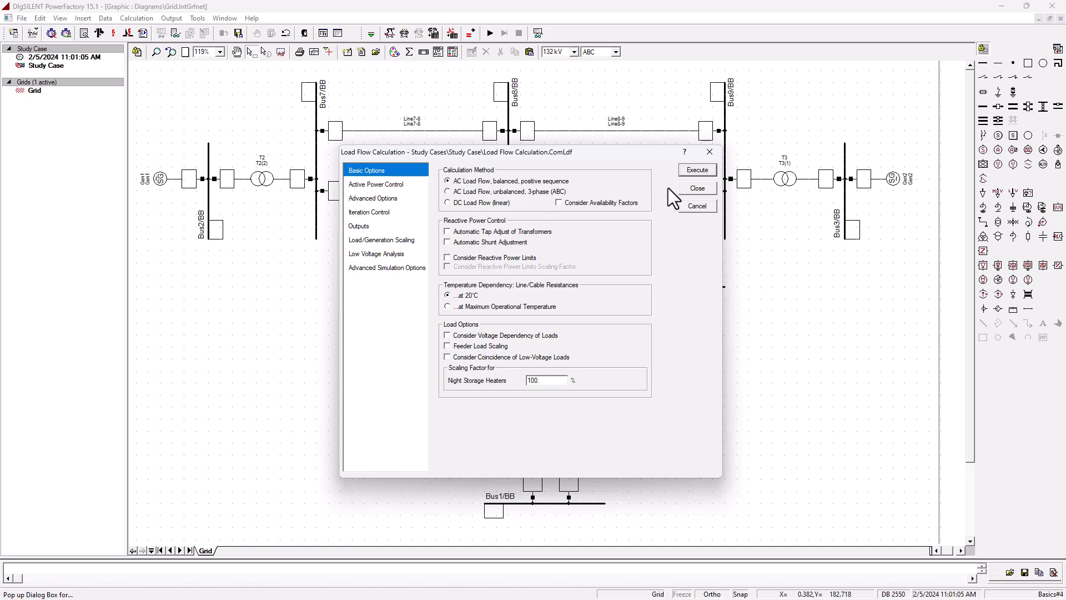
{"action": "left_click", "coordinate": [704, 170]}
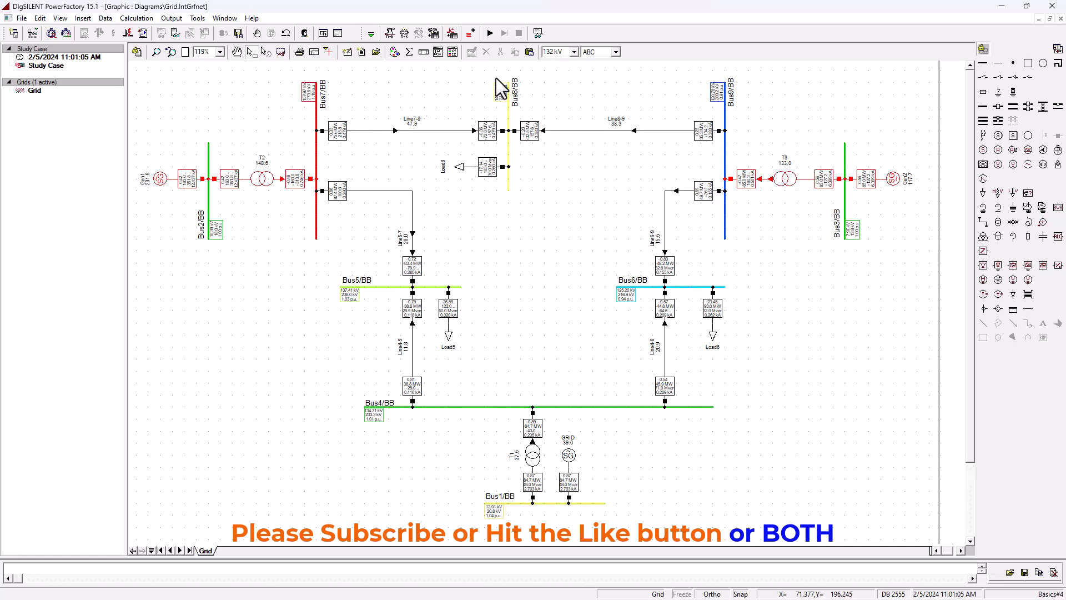
{"action": "left_click", "coordinate": [457, 54]}
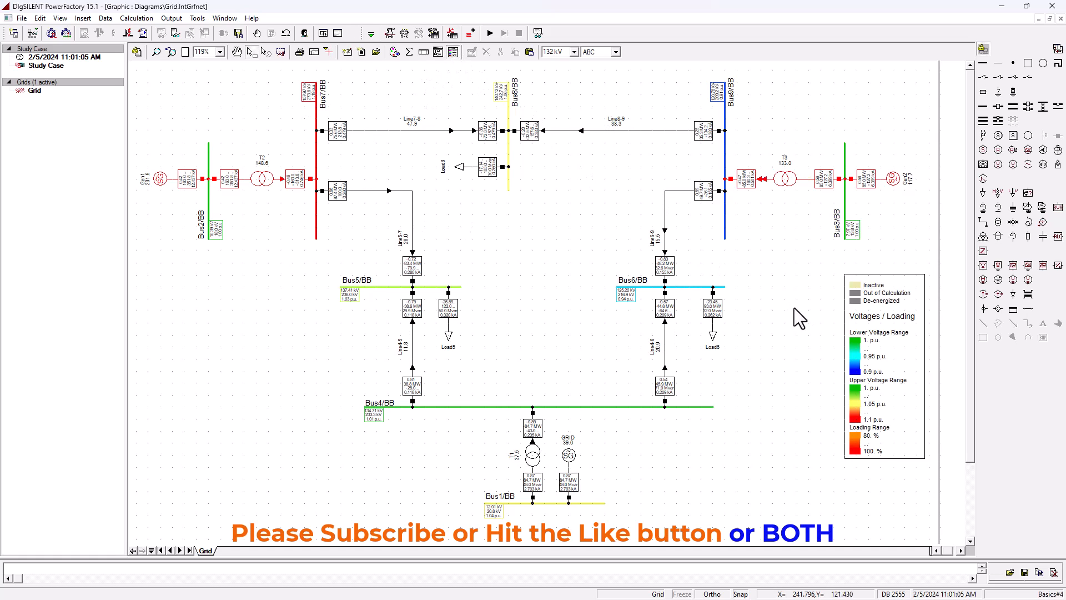